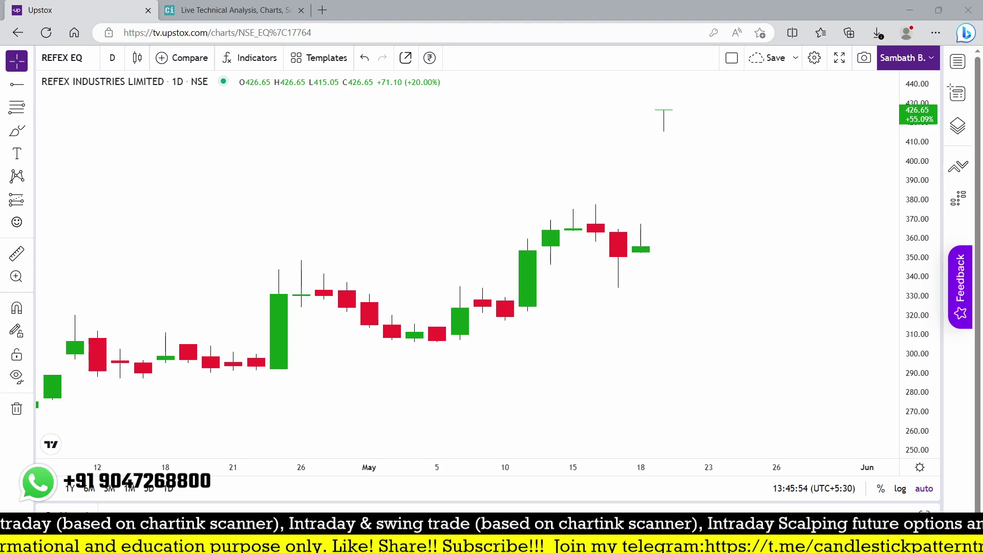
Switch to Chartink, open the stock screener for a new scan, and set its segment to futures.
{"action": "left_click", "coordinate": [211, 6]}
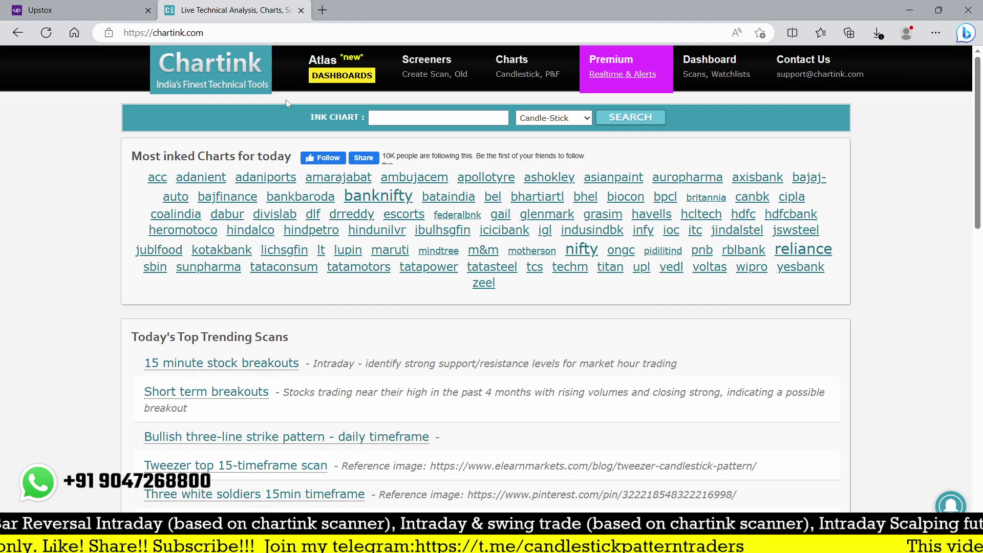
{"action": "left_click", "coordinate": [423, 75]}
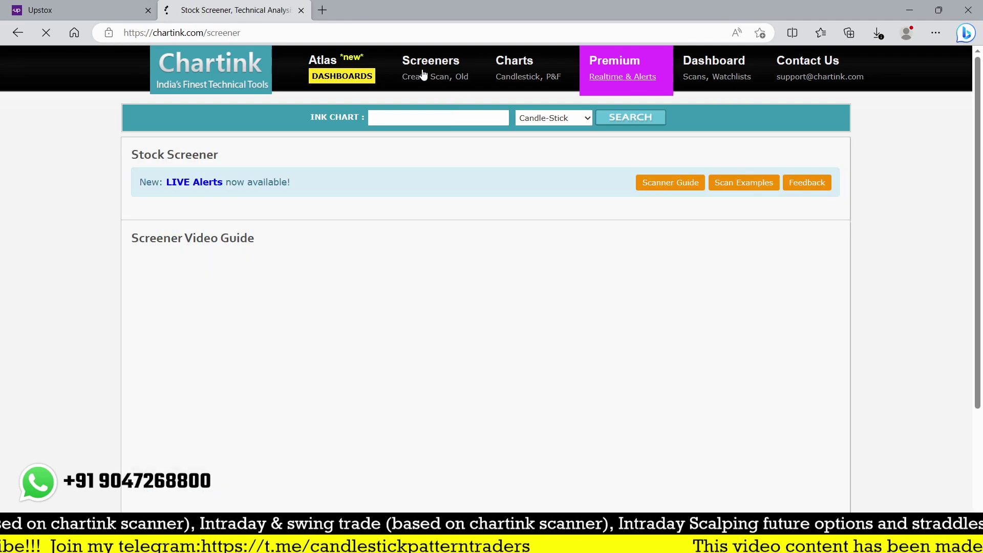
{"action": "left_click", "coordinate": [317, 212]}
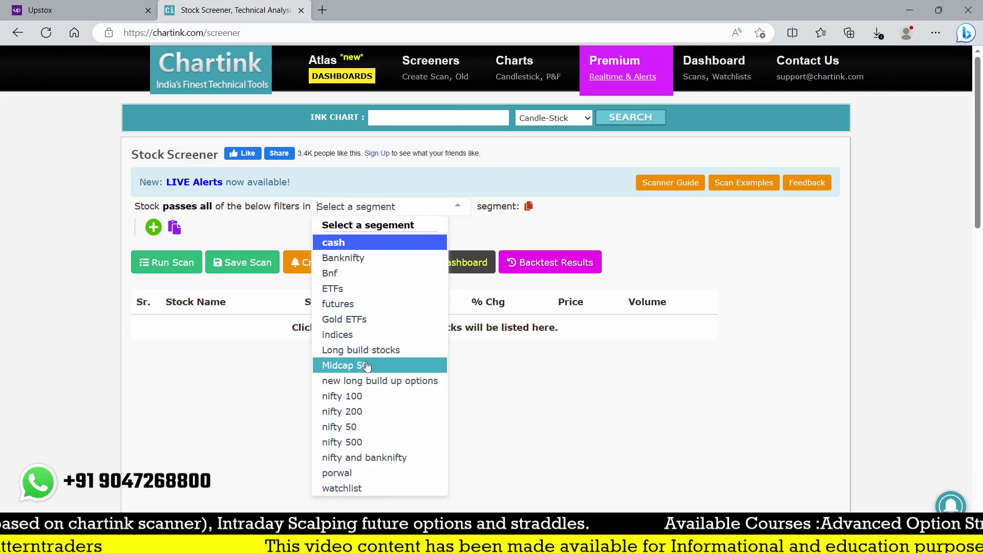
{"action": "left_click", "coordinate": [342, 305]}
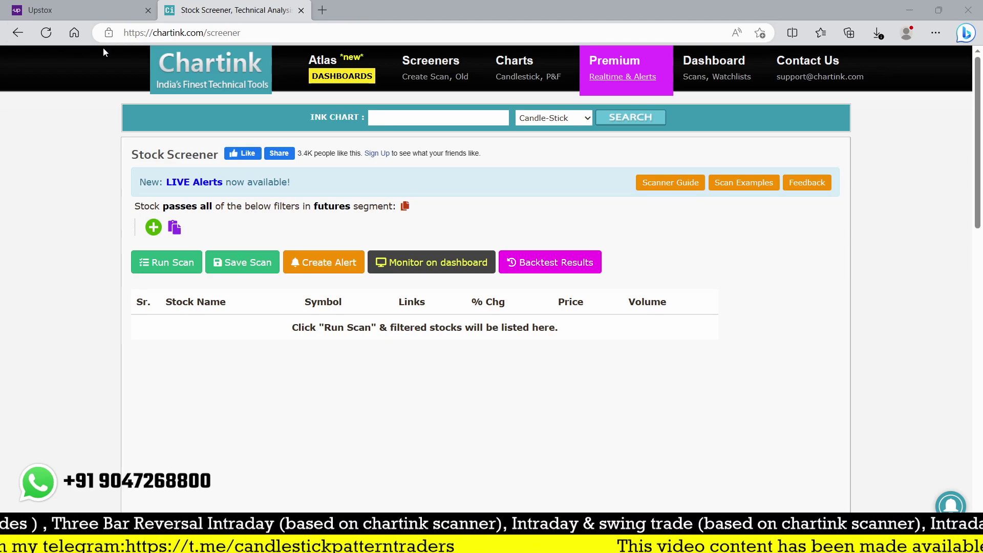
{"action": "mouse_move", "coordinate": [74, 4]}
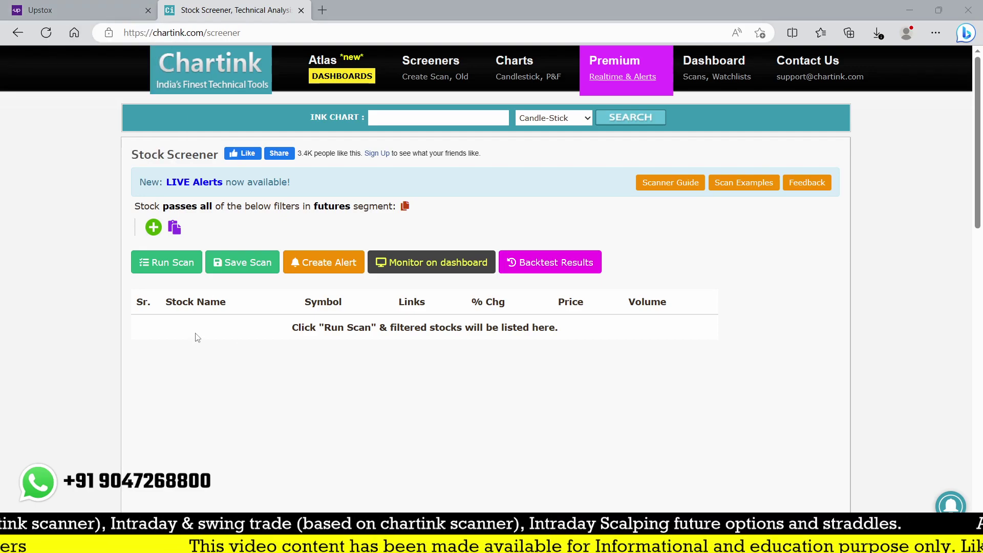
{"action": "left_click", "coordinate": [157, 228]}
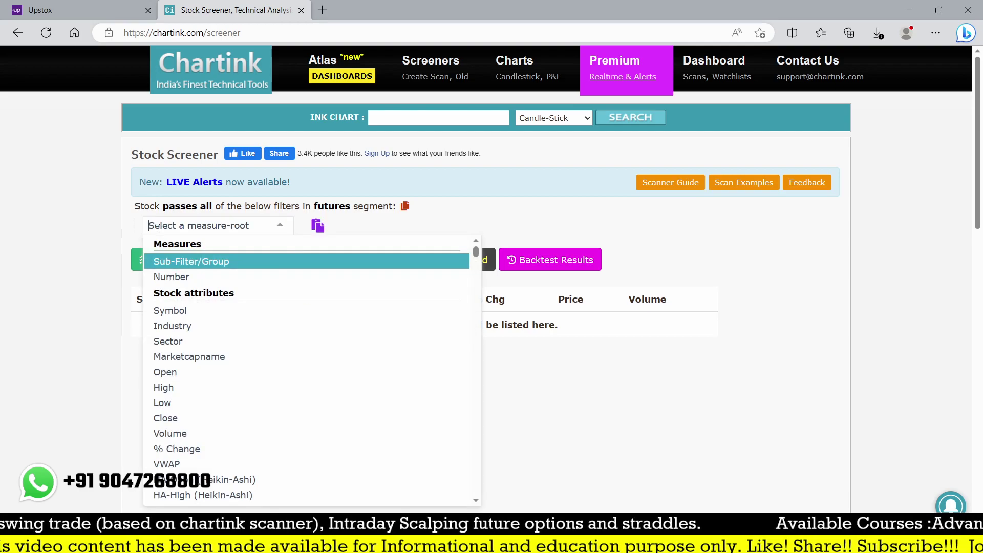
{"action": "type", "text": "br"}
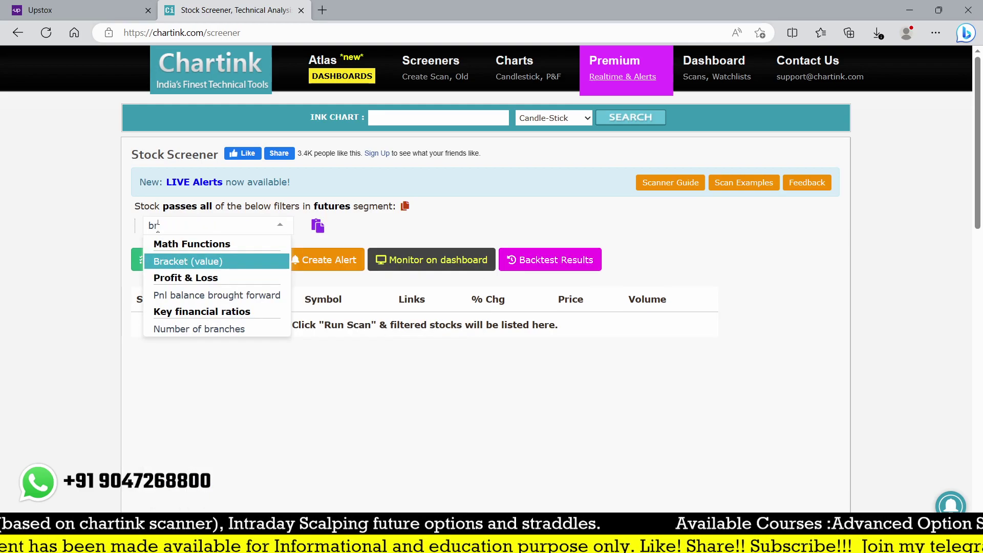
{"action": "left_click", "coordinate": [190, 260]}
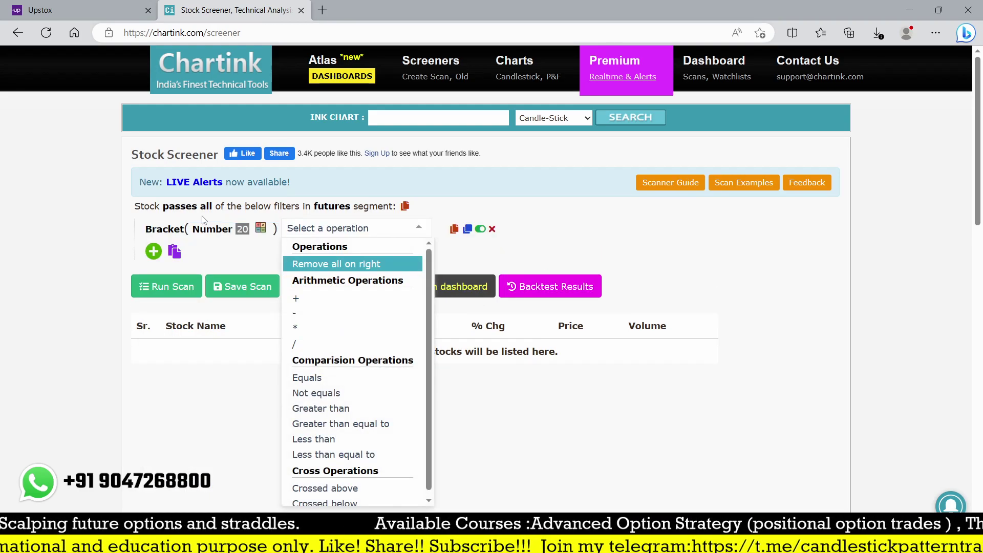
{"action": "left_click", "coordinate": [218, 230]}
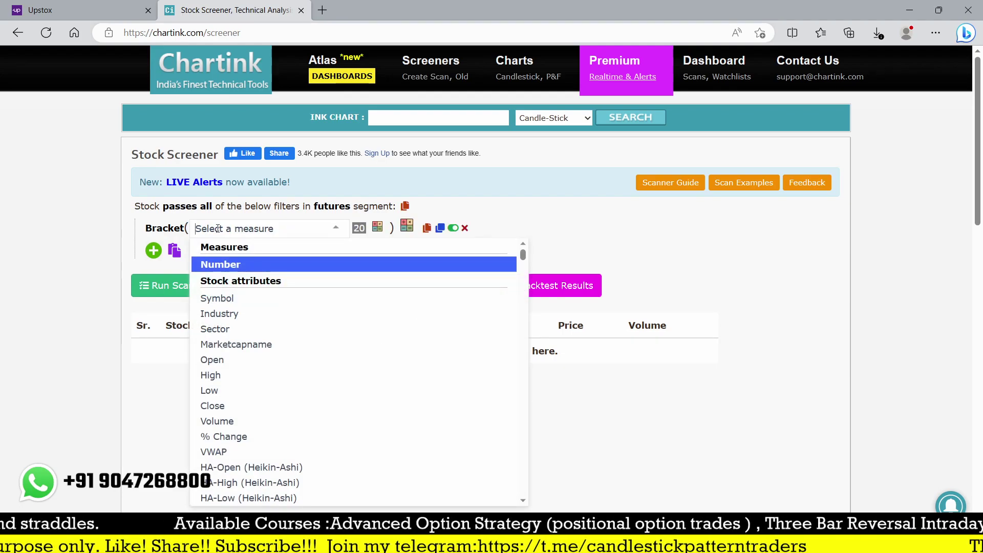
{"action": "type", "text": "high"}
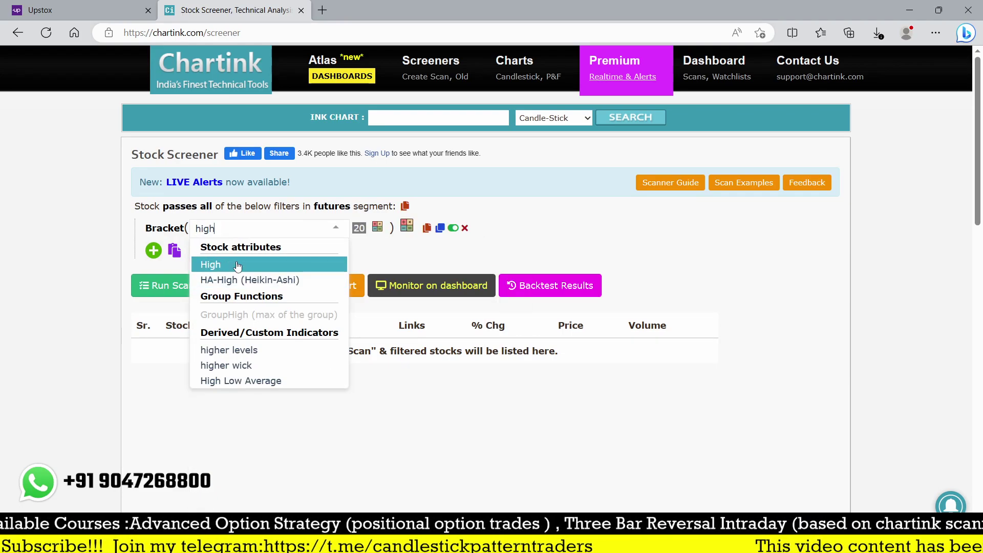
{"action": "key", "text": "Escape"}
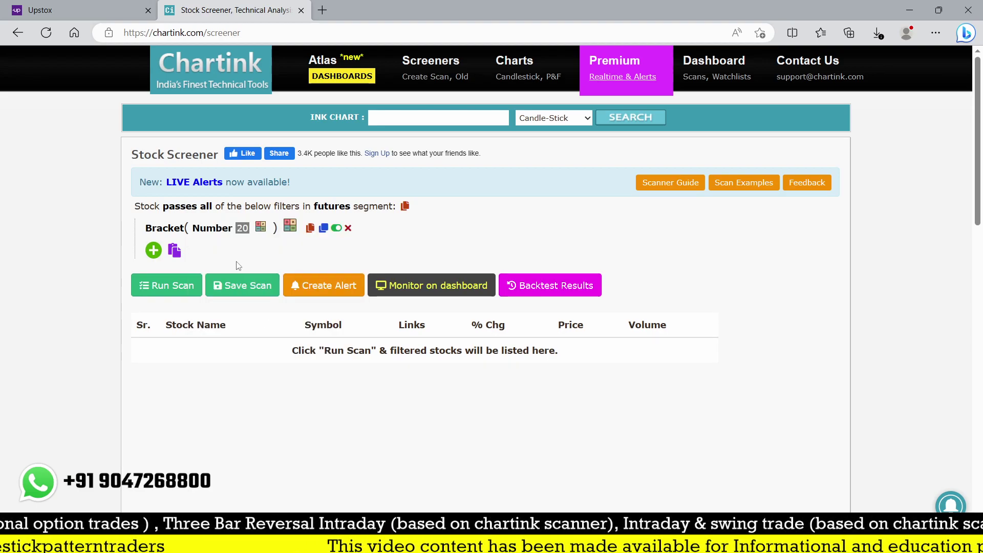
{"action": "left_click", "coordinate": [224, 231]}
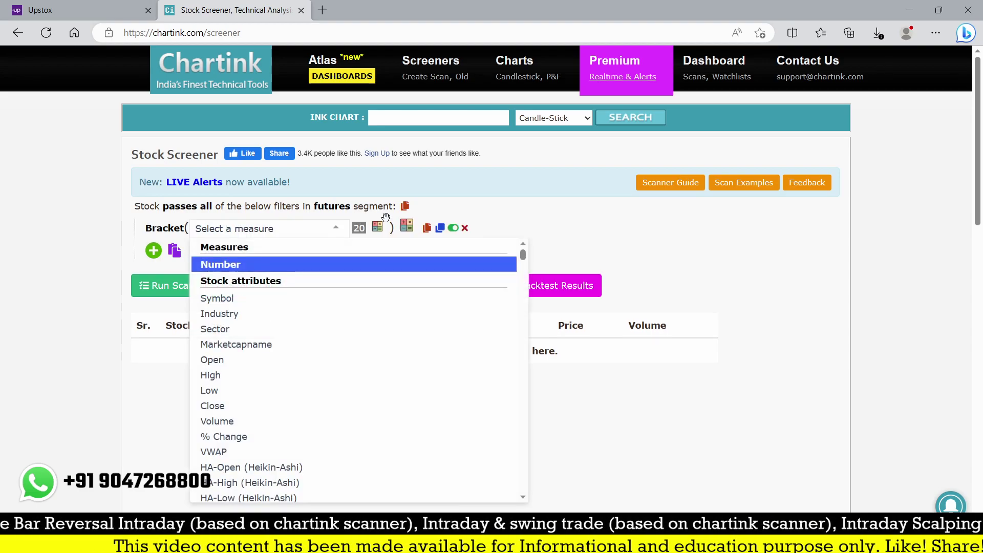
{"action": "key", "text": "Escape"}
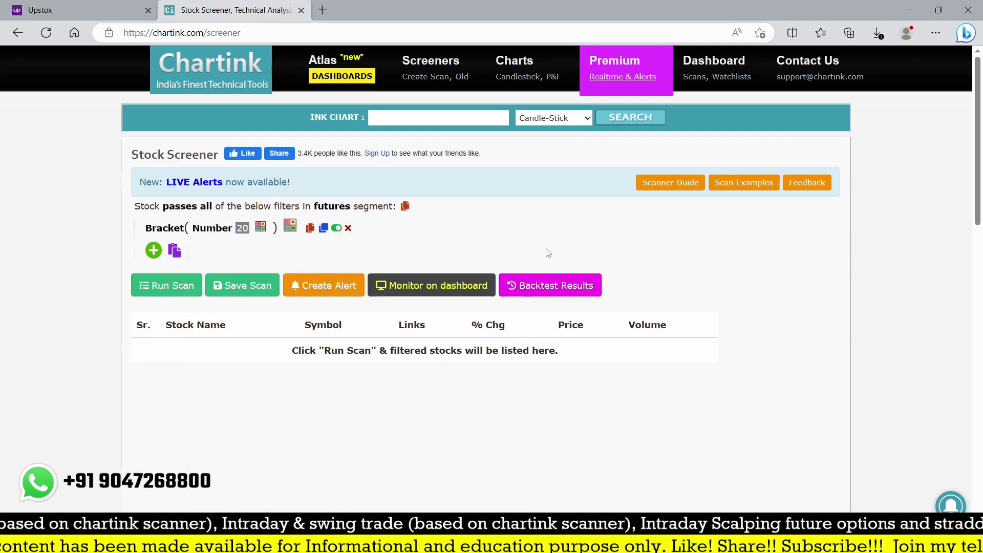
{"action": "left_click", "coordinate": [348, 228]}
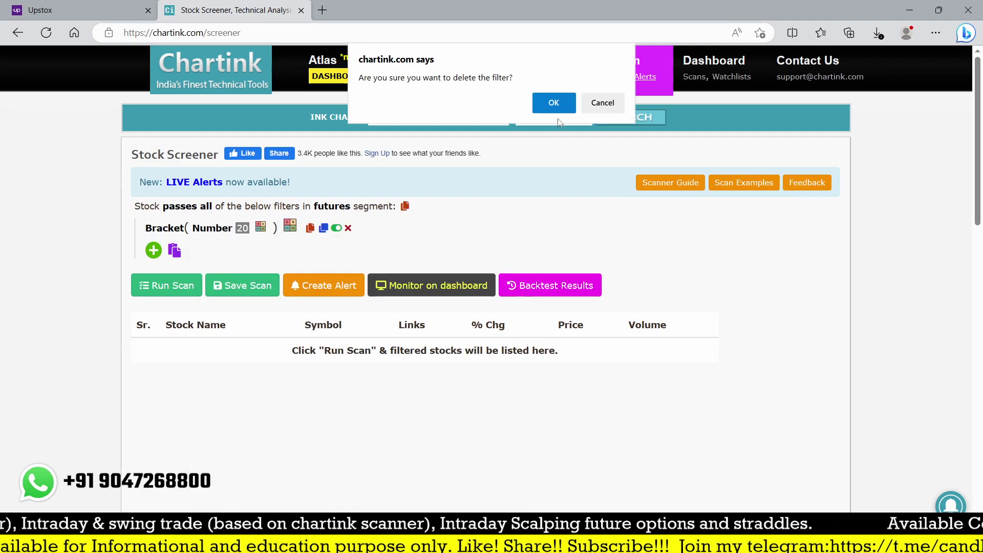
{"action": "left_click", "coordinate": [555, 106]}
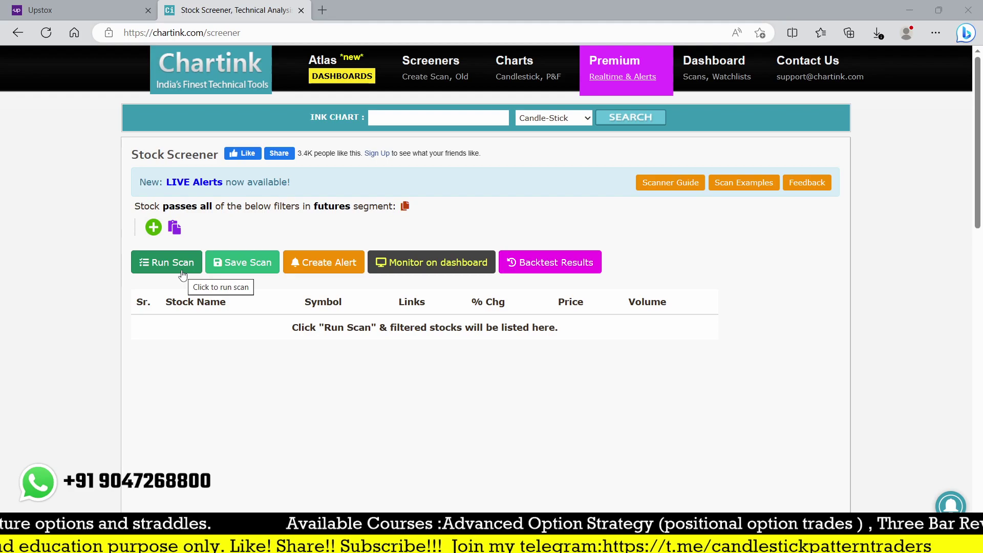
Add a scan filter that starts with the latest high-open custom indicator.
{"action": "left_click", "coordinate": [154, 227]}
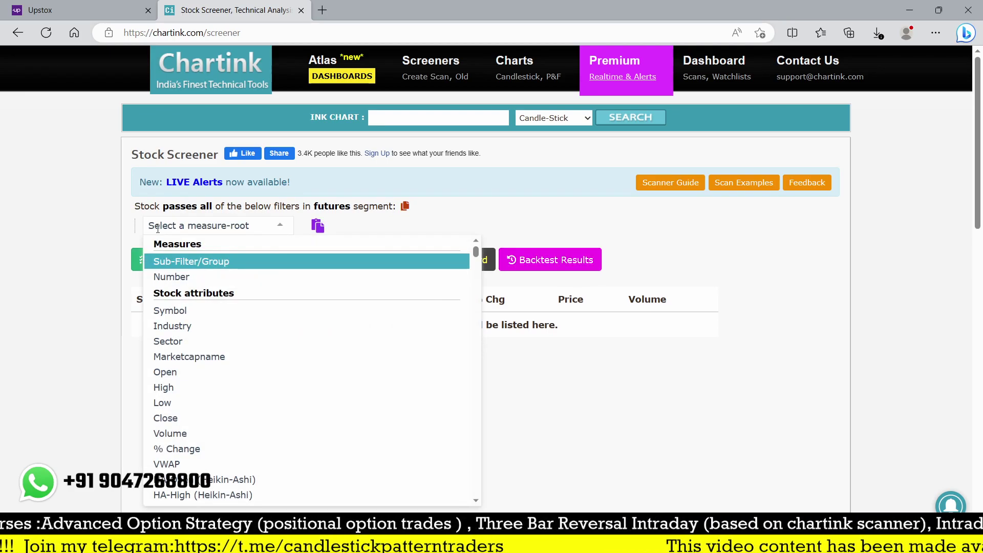
{"action": "type", "text": "op"}
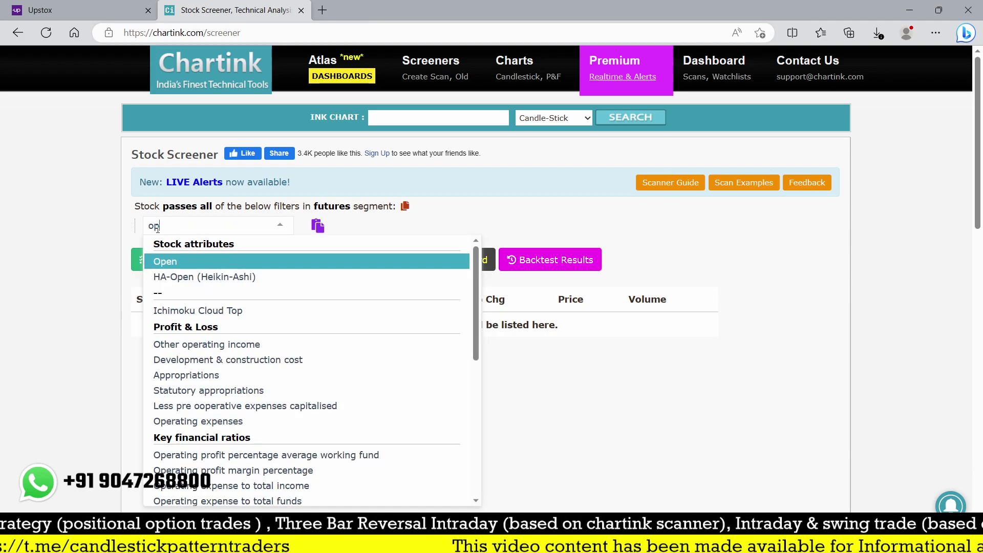
{"action": "key", "text": "BackSpace"}
{"action": "key", "text": "BackSpace"}
{"action": "type", "text": "hi"}
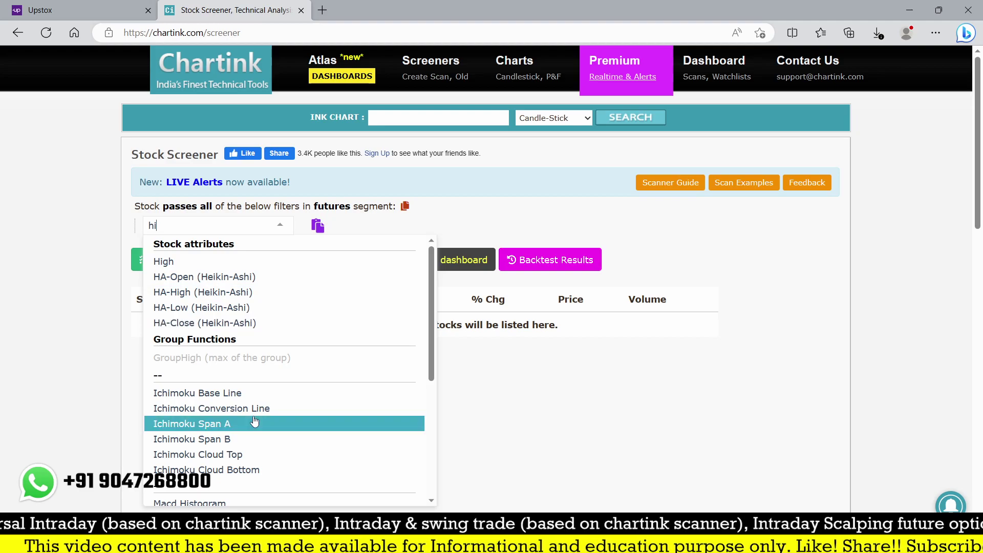
{"action": "scroll", "coordinate": [229, 434], "scroll_direction": "down", "scroll_amount": 15}
{"action": "scroll", "coordinate": [271, 219], "scroll_direction": "up", "scroll_amount": 5}
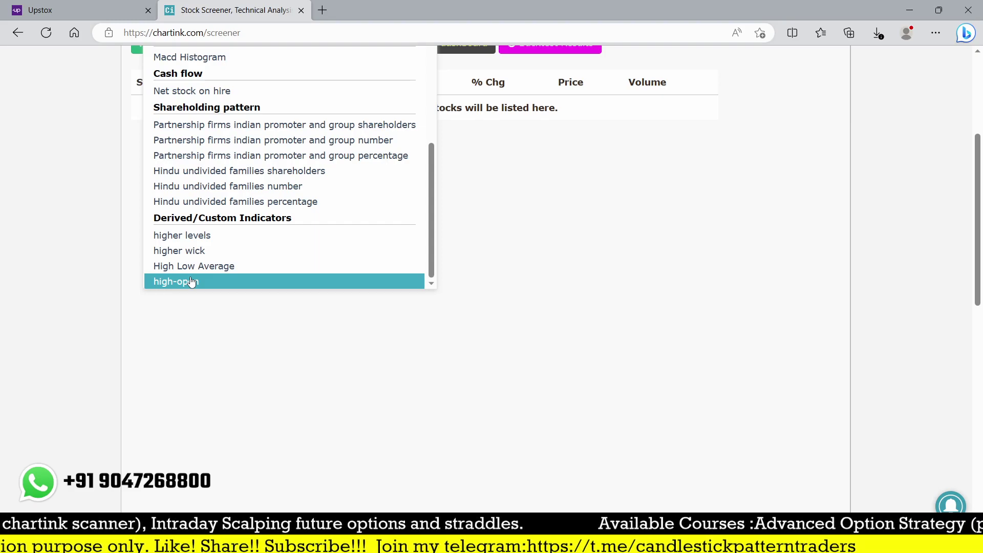
{"action": "left_click", "coordinate": [191, 282]}
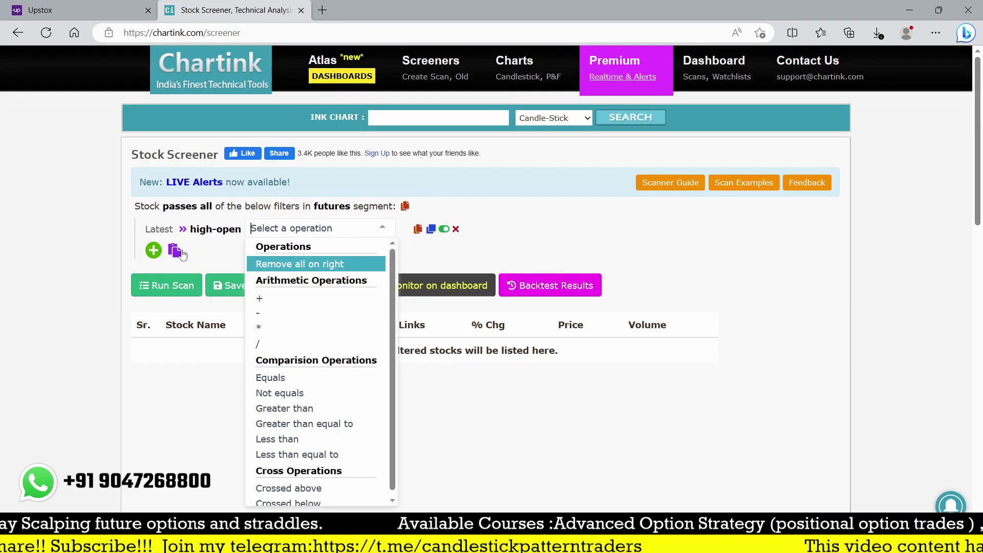
Multiply the high-open measure in the filter by the number 0.4.
{"action": "left_click", "coordinate": [259, 327]}
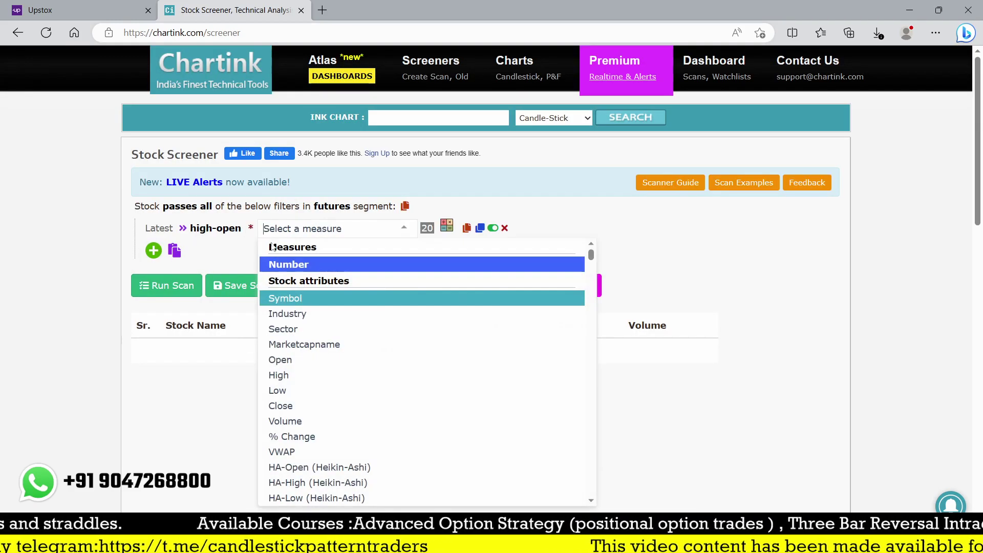
{"action": "left_click", "coordinate": [303, 265]}
{"action": "left_click", "coordinate": [313, 228]}
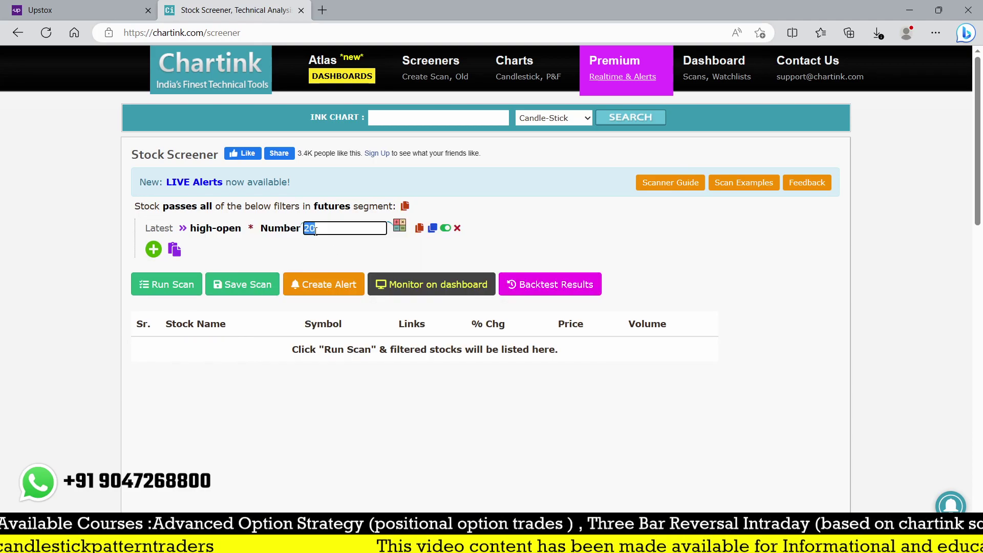
{"action": "type", "text": "0.4"}
{"action": "key", "text": "Return"}
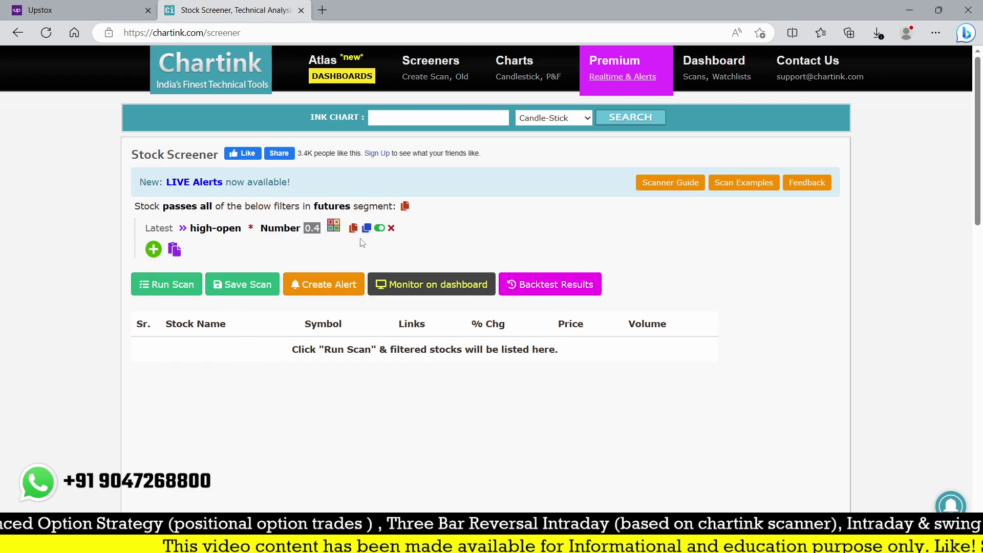
Set the filter's comparison operation after the 0.4 multiplier to Less than.
{"action": "left_click", "coordinate": [333, 228]}
{"action": "type", "text": "gre"}
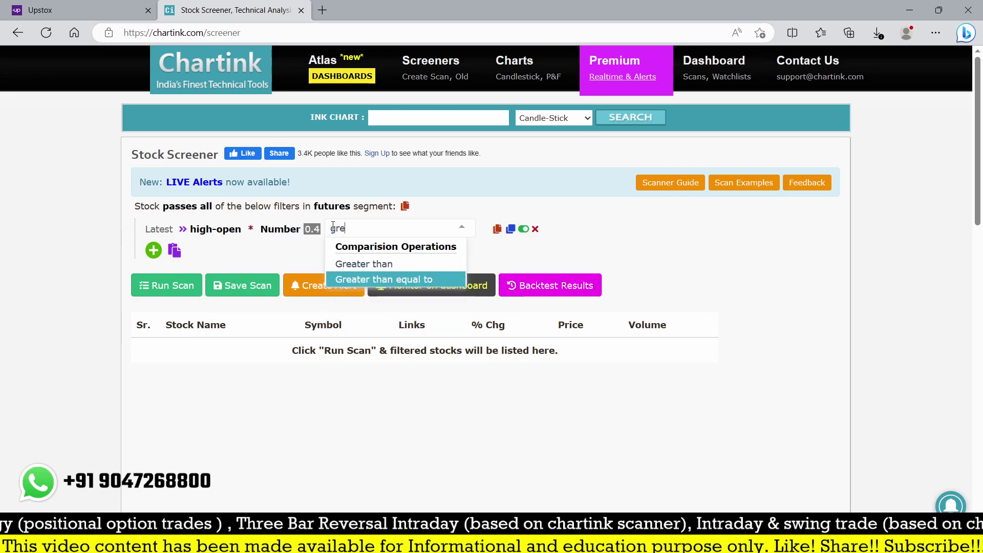
{"action": "left_click", "coordinate": [365, 264]}
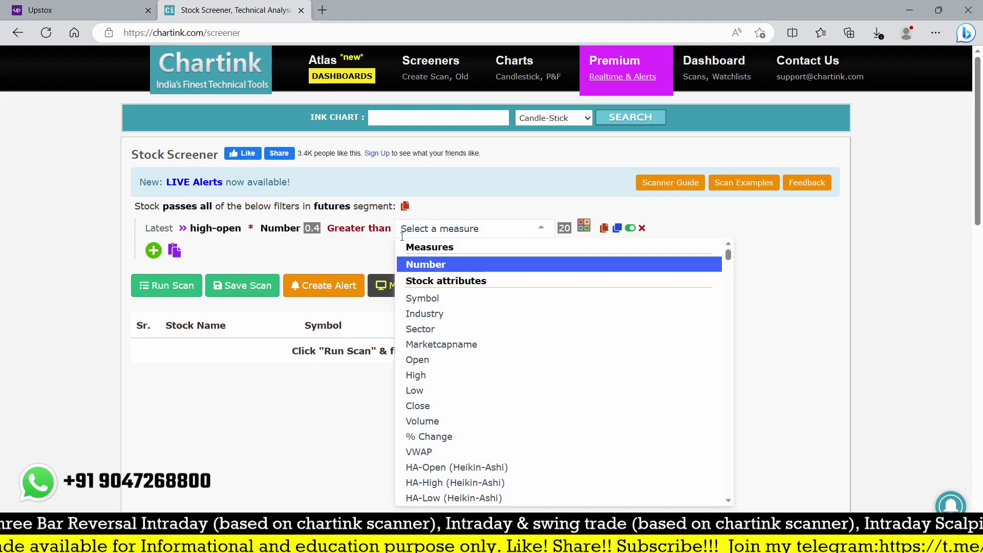
{"action": "left_click", "coordinate": [364, 233]}
{"action": "type", "text": "less"}
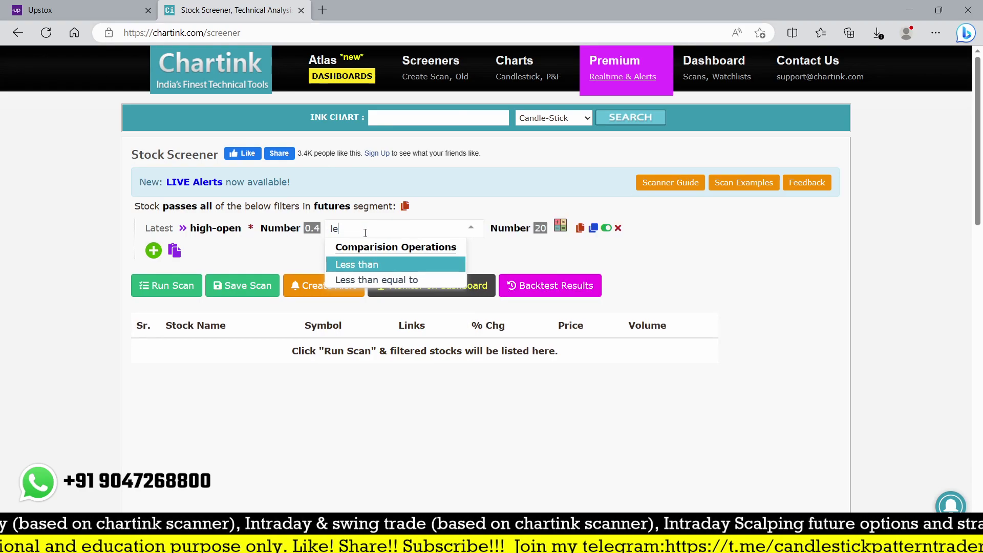
{"action": "left_click", "coordinate": [364, 263]}
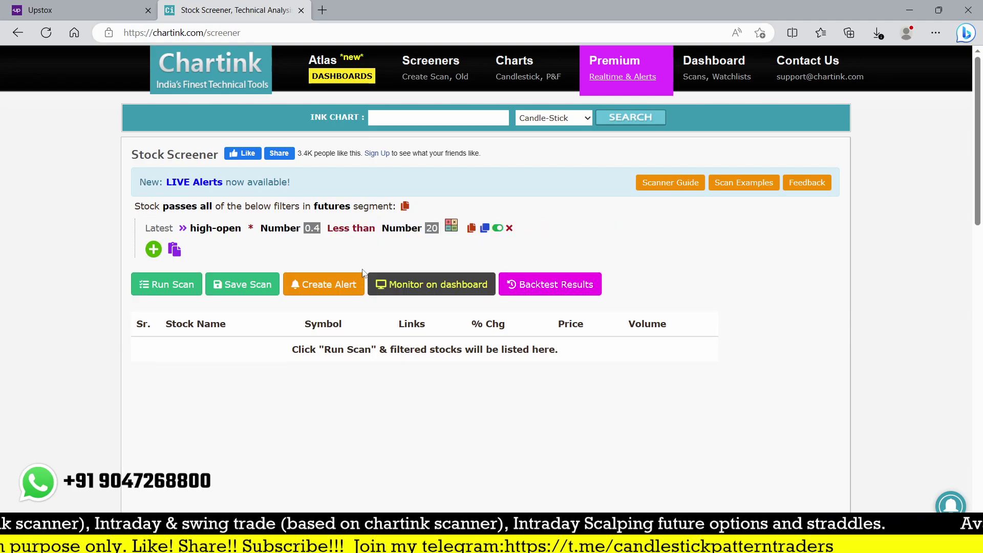
Use the latest open-low custom indicator as the filter's comparison measure and run the scan.
{"action": "left_click", "coordinate": [404, 229]}
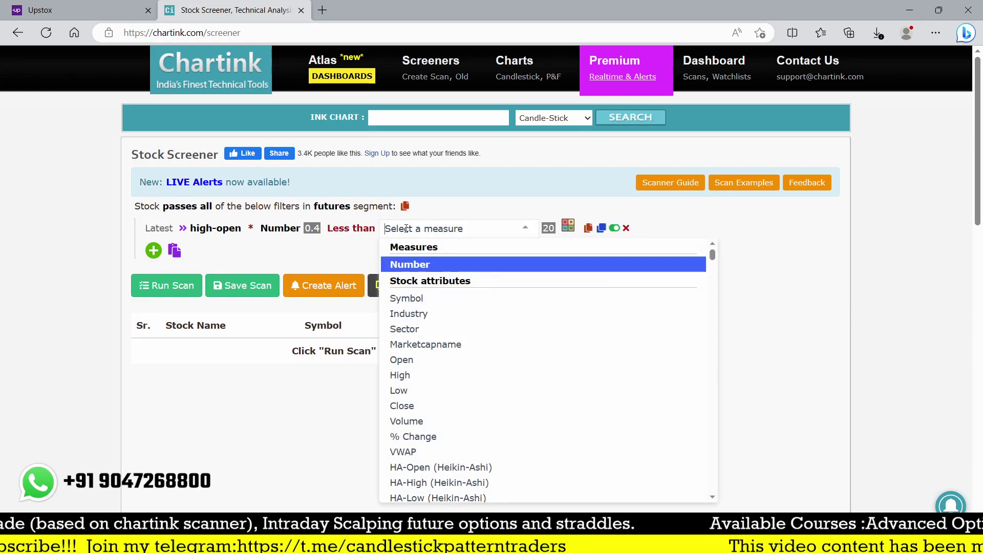
{"action": "type", "text": "open"}
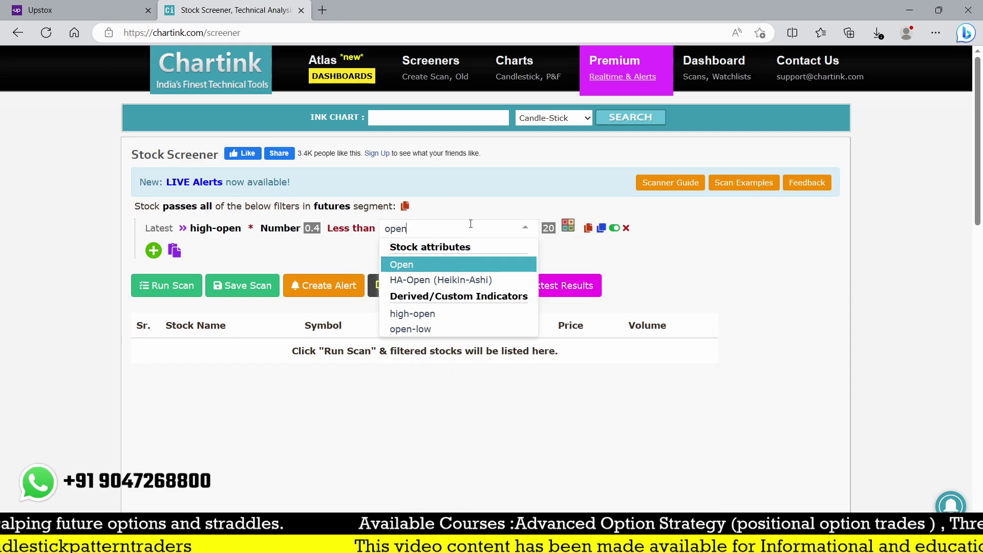
{"action": "left_click", "coordinate": [415, 329]}
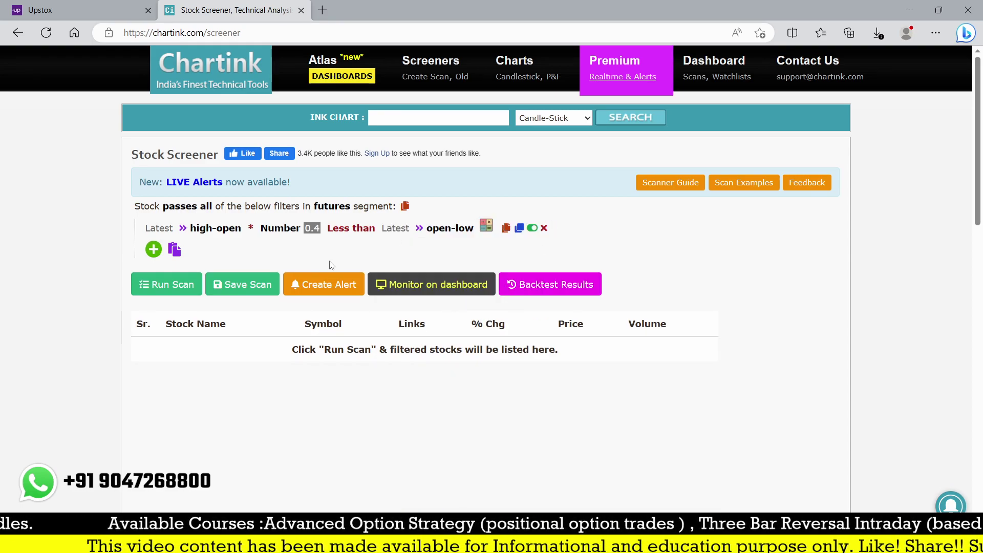
{"action": "left_click", "coordinate": [174, 285]}
{"action": "scroll", "coordinate": [430, 317], "scroll_direction": "down", "scroll_amount": 2}
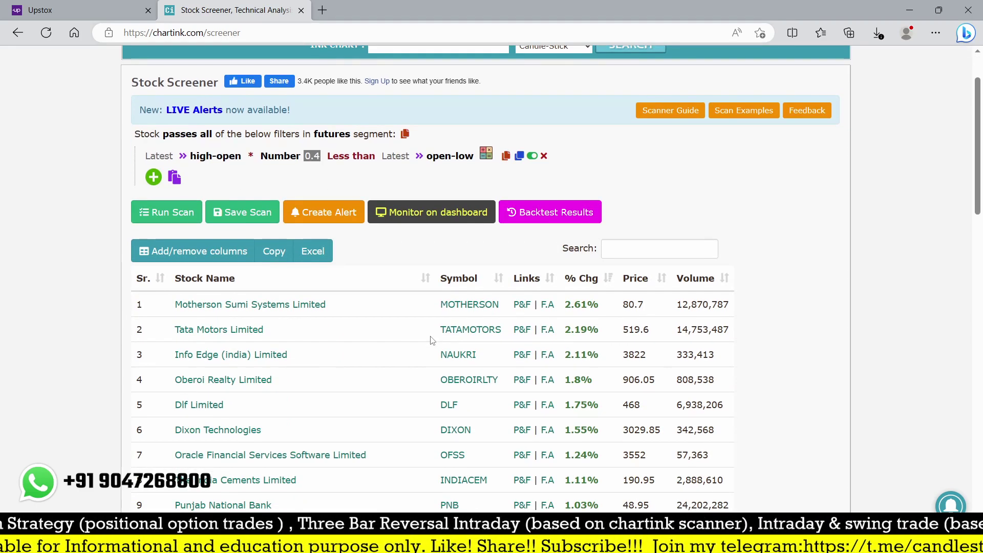
Switch to Upstox and open the TATAMOTORS NSE equity chart to examine its latest daily candles.
{"action": "left_click", "coordinate": [31, 10]}
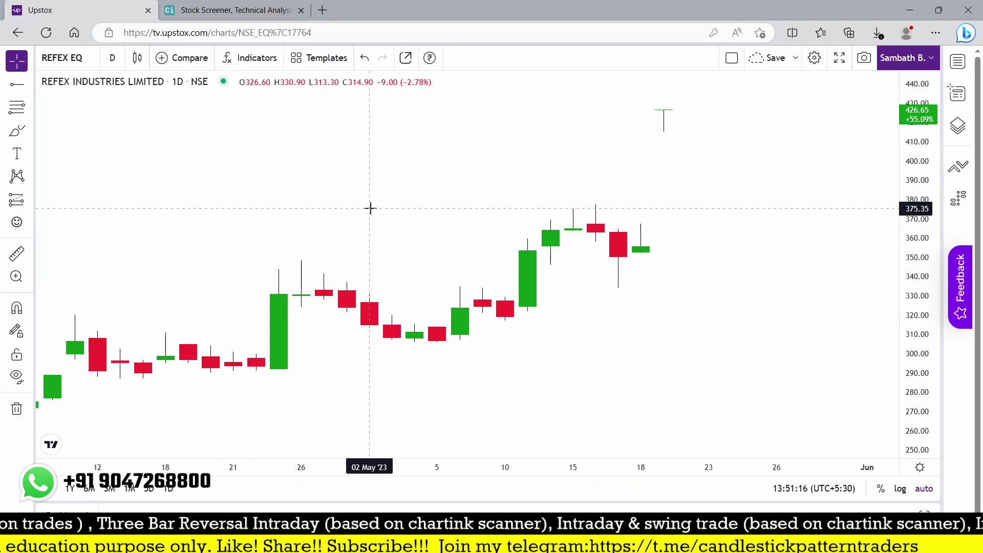
{"action": "type", "text": "tatamo"}
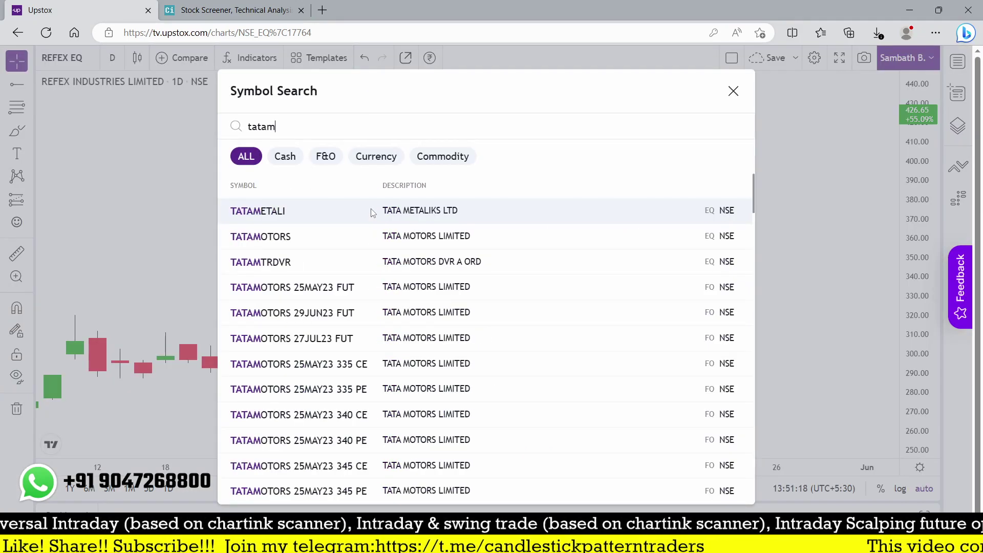
{"action": "left_click", "coordinate": [372, 213]}
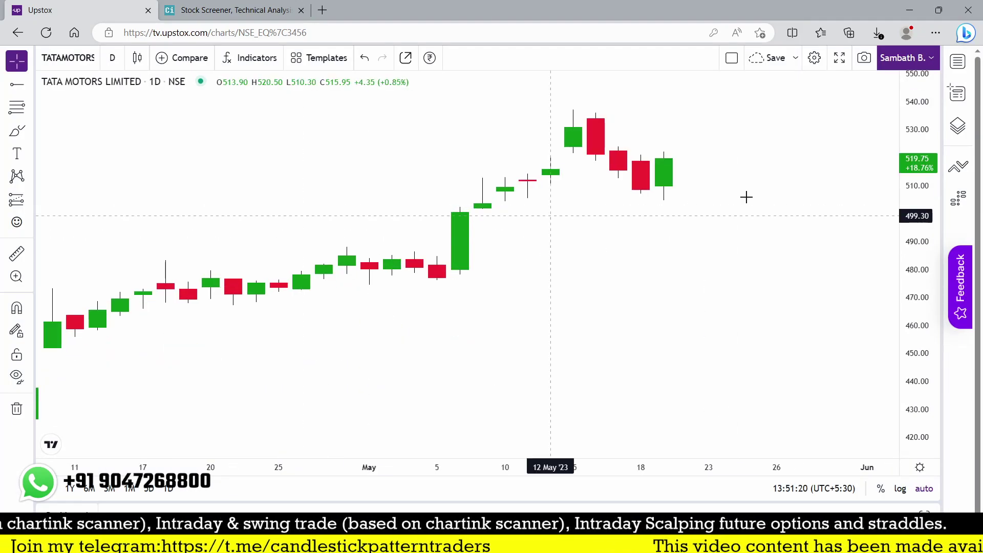
{"action": "scroll", "coordinate": [731, 227], "scroll_direction": "up", "scroll_amount": 2}
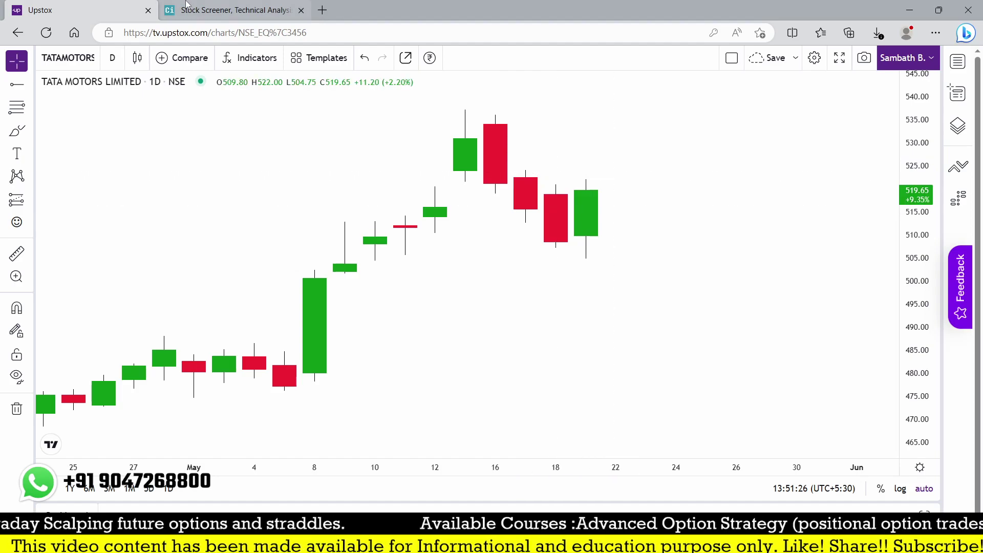
Switch to Chartink, set the high-open multiplier in the filter to 2 and run the scan.
{"action": "left_click", "coordinate": [235, 9]}
{"action": "scroll", "coordinate": [386, 209], "scroll_direction": "up", "scroll_amount": 2}
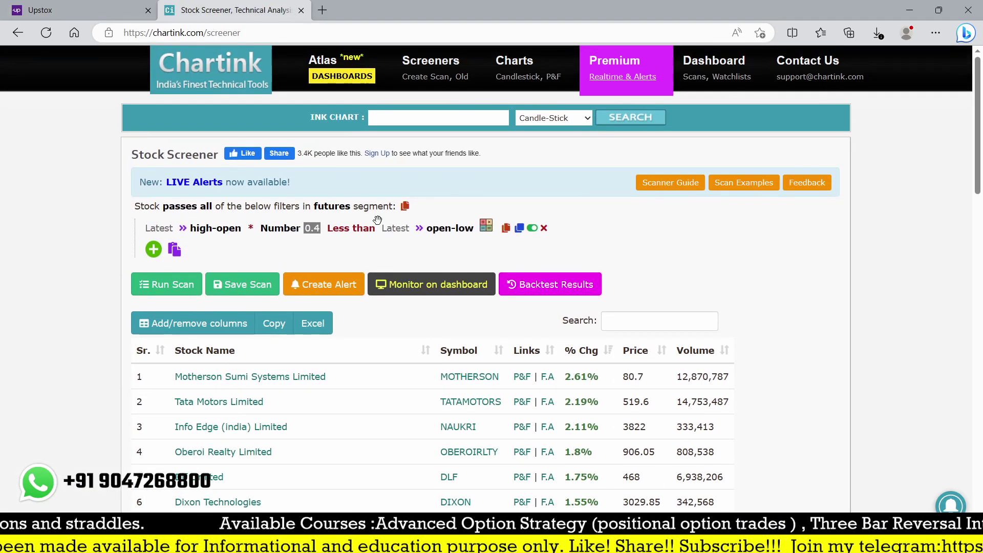
{"action": "left_click", "coordinate": [312, 229]}
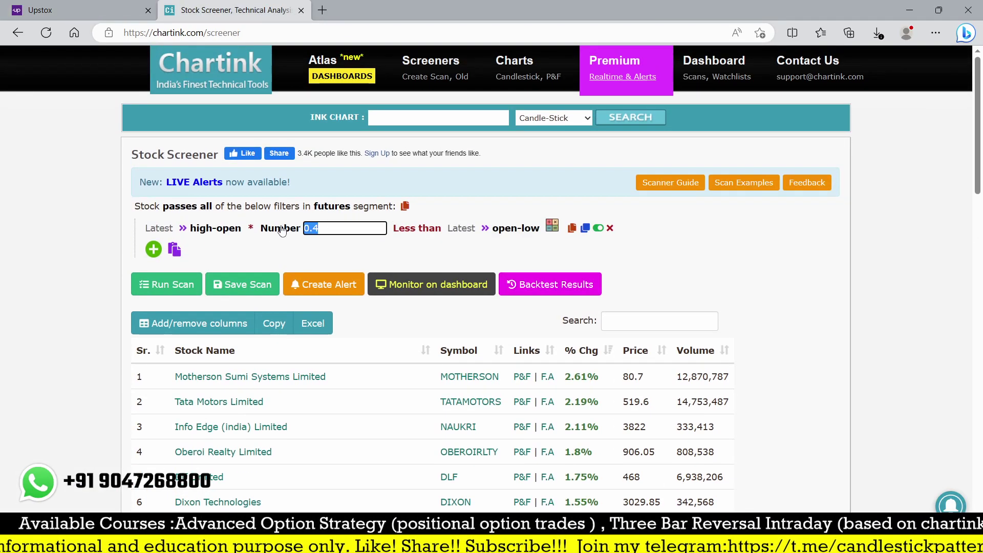
{"action": "type", "text": "2"}
{"action": "key", "text": "Return"}
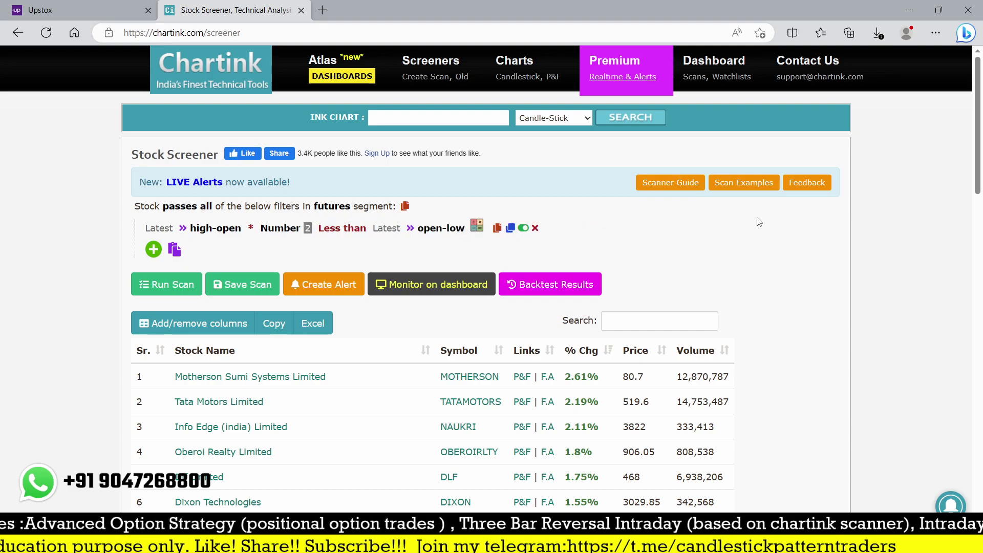
{"action": "left_click", "coordinate": [199, 287]}
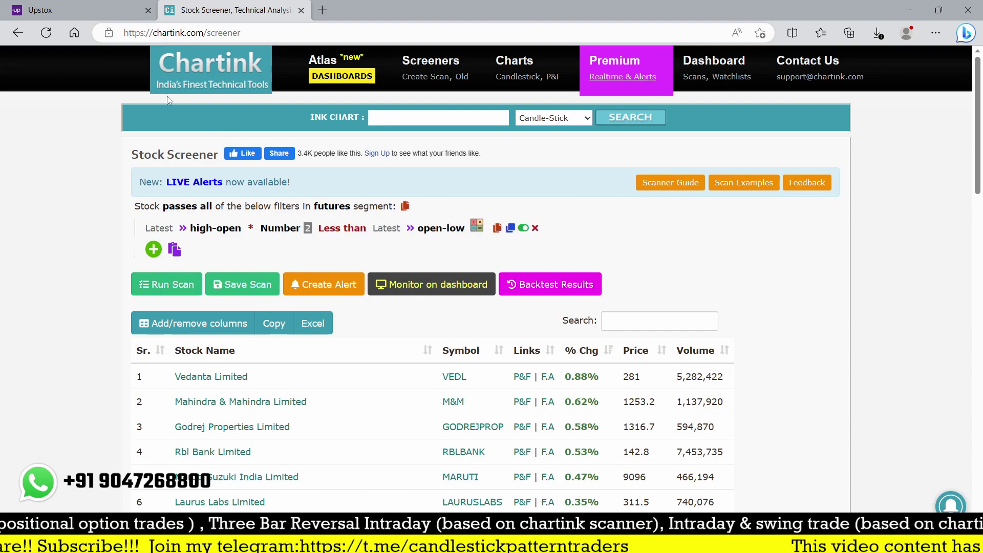
Switch to Upstox and open the VEDL NSE equity chart to examine its latest daily candle.
{"action": "left_click", "coordinate": [82, 10]}
{"action": "type", "text": "ved"}
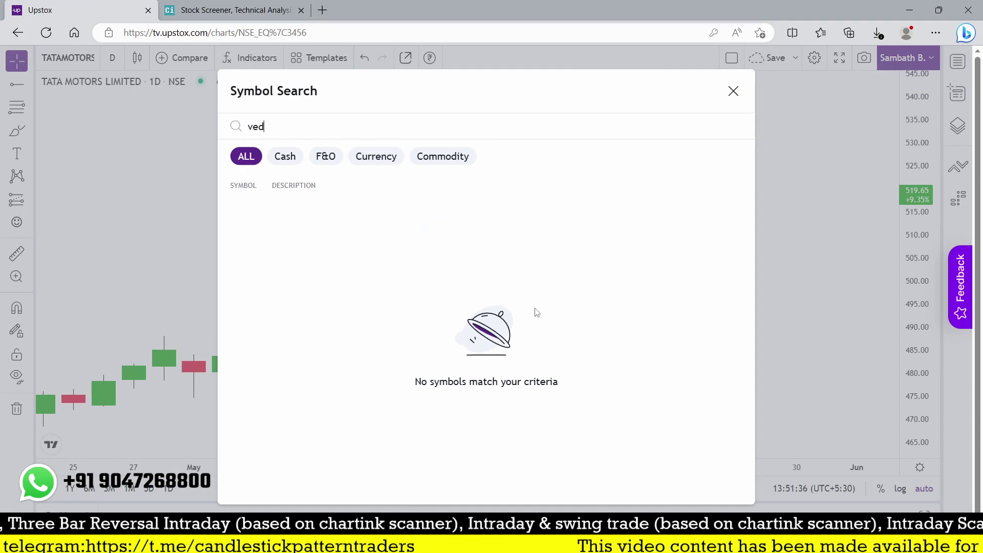
{"action": "left_click", "coordinate": [320, 215]}
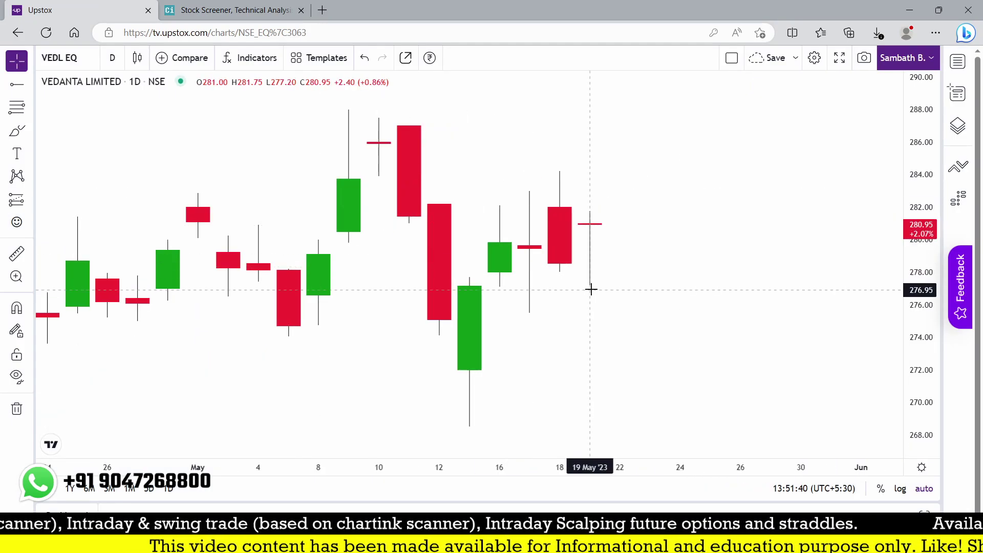
Check the scan's stock list in Chartink, then open the RBLBANK NSE equity chart in Upstox to examine its daily candles.
{"action": "key", "text": "ctrl+Tab"}
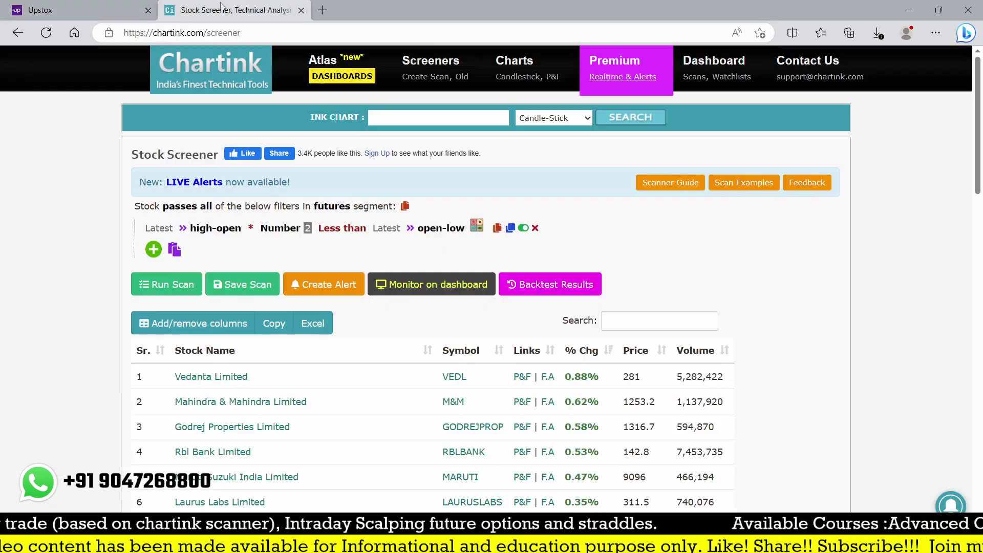
{"action": "scroll", "coordinate": [272, 320], "scroll_direction": "down", "scroll_amount": 1}
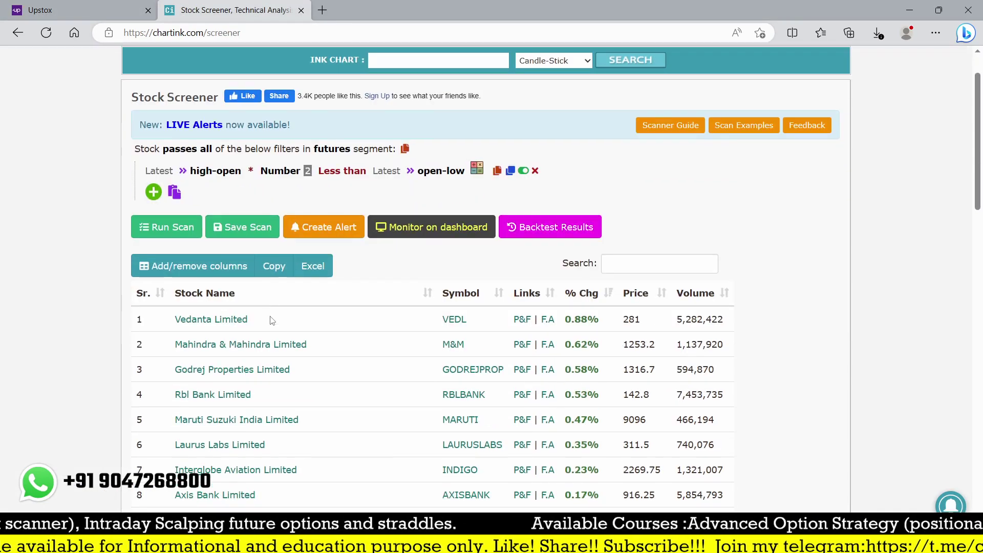
{"action": "key", "text": "ctrl+Tab"}
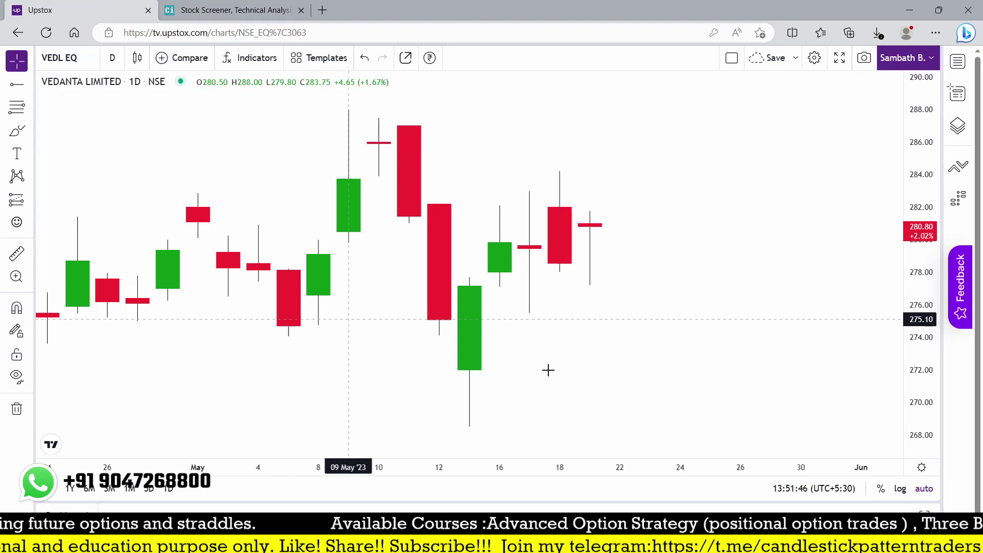
{"action": "type", "text": "rbl"}
{"action": "key", "text": "Down"}
{"action": "key", "text": "Down"}
{"action": "key", "text": "Down"}
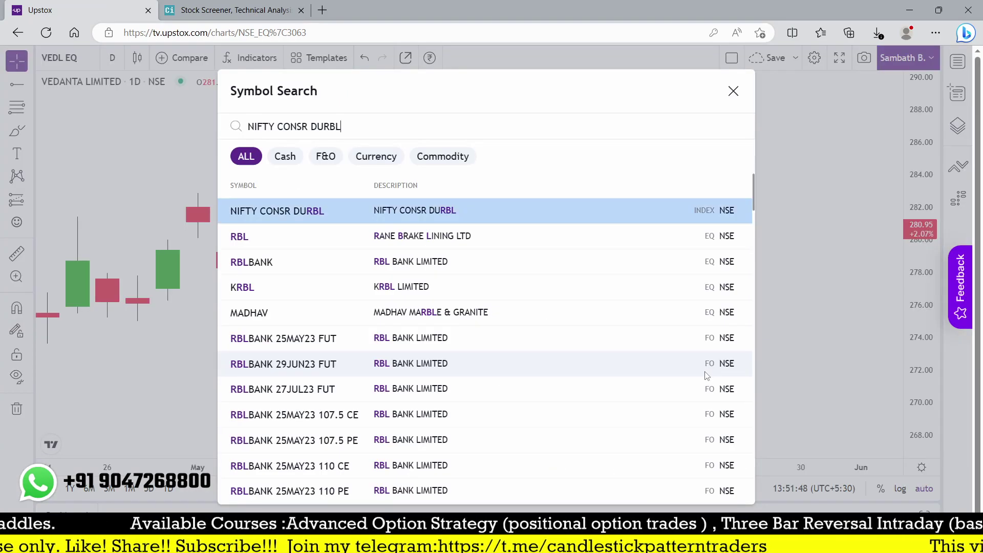
{"action": "key", "text": "Return"}
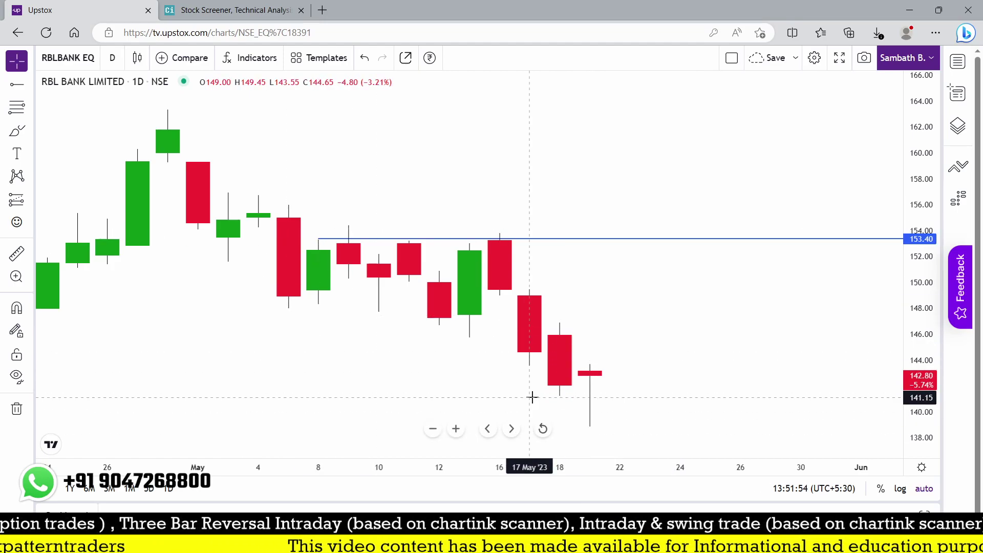
Switch to Chartink and add a second filter starting with the latest Range custom indicator.
{"action": "left_click", "coordinate": [234, 9]}
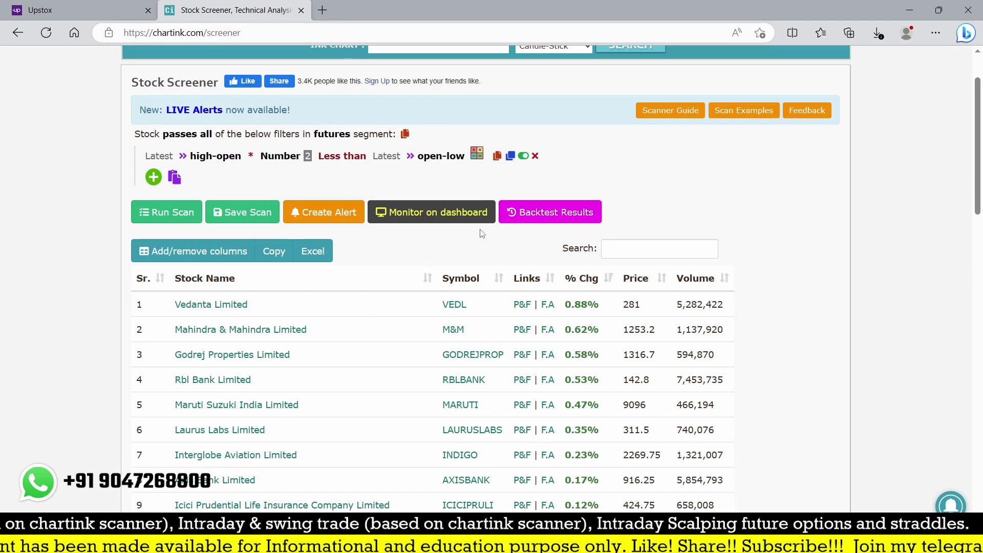
{"action": "left_click", "coordinate": [154, 178]}
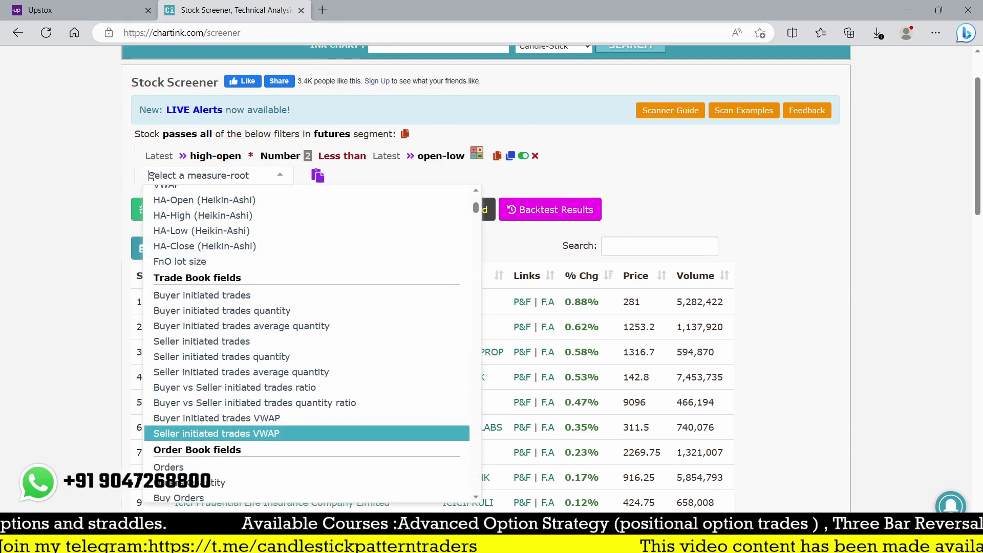
{"action": "type", "text": "range"}
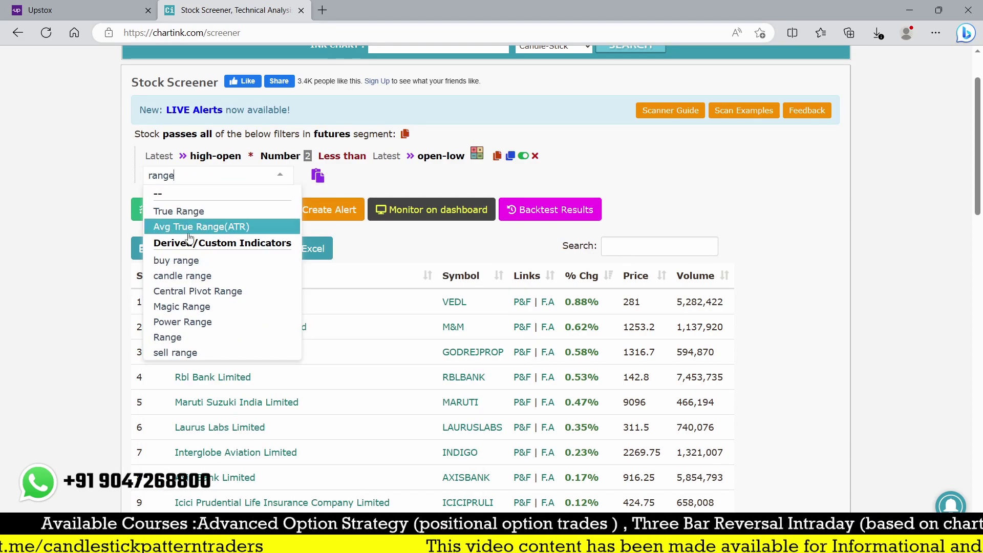
{"action": "scroll", "coordinate": [194, 343], "scroll_direction": "down", "scroll_amount": 5}
{"action": "scroll", "coordinate": [204, 307], "scroll_direction": "up", "scroll_amount": 5}
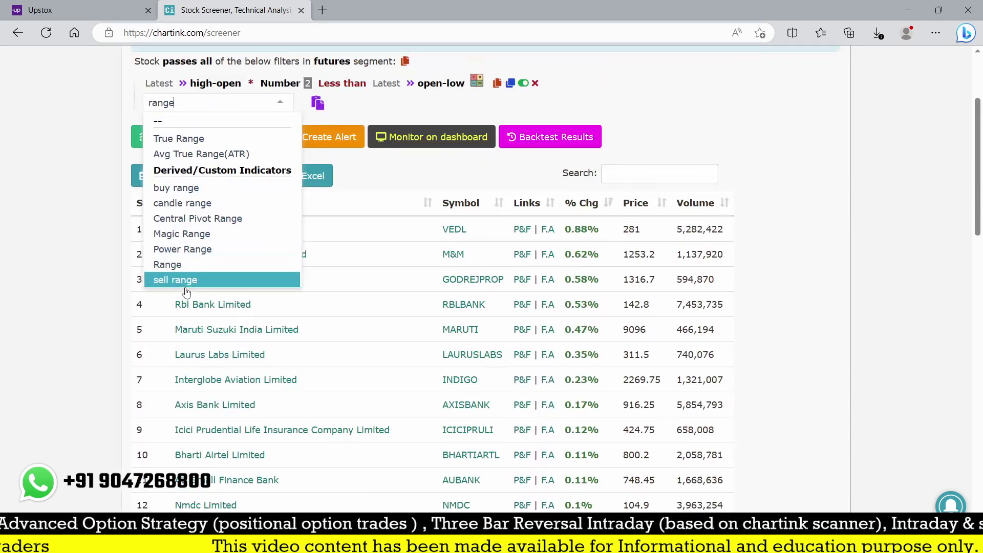
{"action": "left_click", "coordinate": [164, 264]}
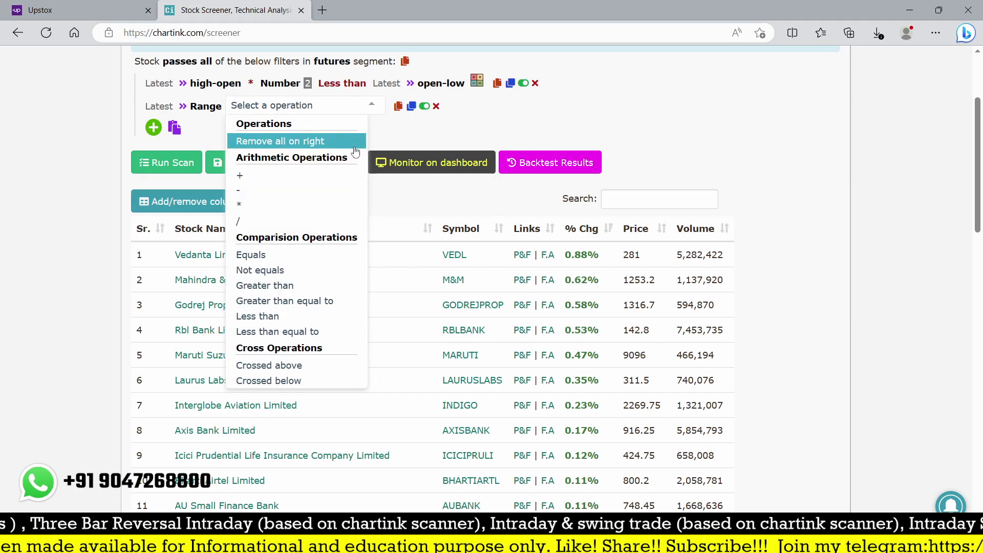
Multiply the Range measure in the second filter by the number 0.4.
{"action": "type", "text": "*"}
{"action": "left_click", "coordinate": [290, 141]}
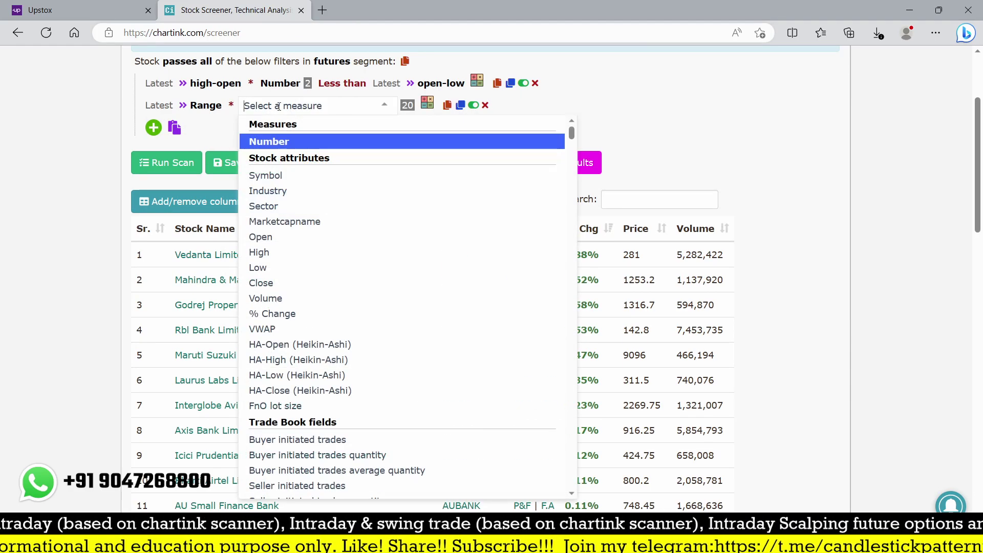
{"action": "left_click", "coordinate": [264, 147]}
{"action": "left_click", "coordinate": [294, 106]}
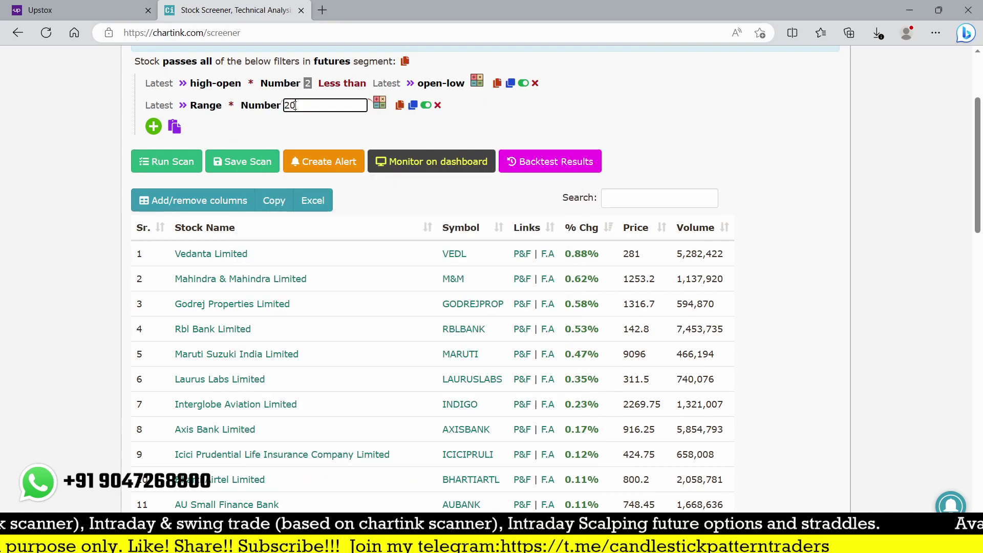
{"action": "type", "text": "0.4"}
{"action": "left_click", "coordinate": [336, 122]}
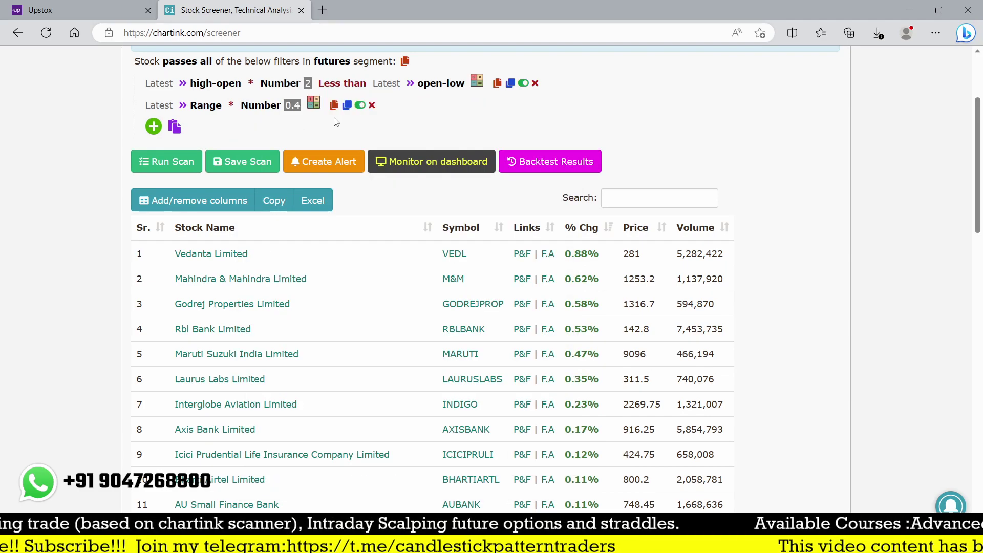
Complete the second filter as Greater than the latest candle size indicator and run the scan.
{"action": "left_click", "coordinate": [318, 104]}
{"action": "type", "text": "gre"}
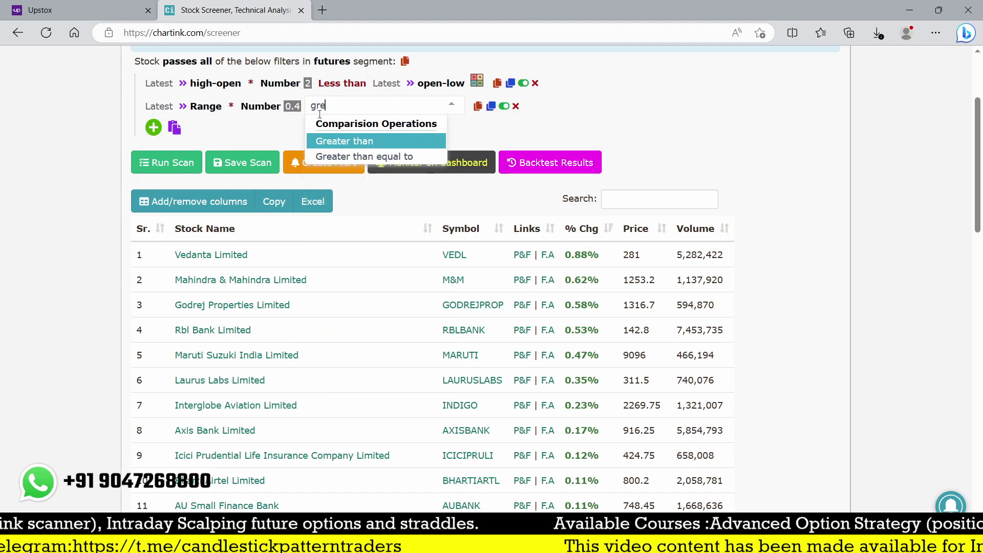
{"action": "left_click", "coordinate": [327, 141]}
{"action": "type", "text": "candle"}
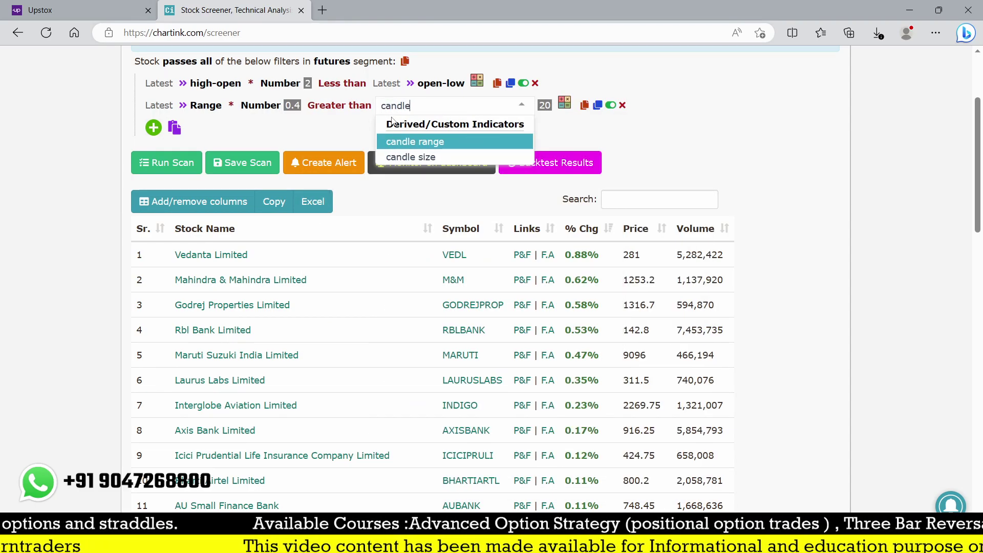
{"action": "left_click", "coordinate": [423, 157]}
{"action": "left_click", "coordinate": [174, 165]}
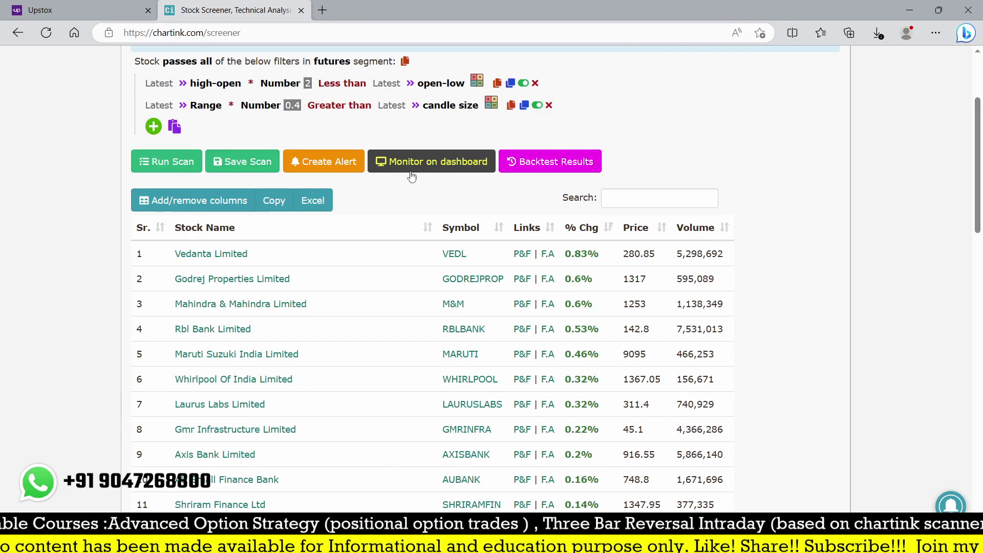
Look through the list of stocks that pass both filters and review the filter conditions.
{"action": "scroll", "coordinate": [581, 251], "scroll_direction": "down", "scroll_amount": 3}
{"action": "scroll", "coordinate": [581, 258], "scroll_direction": "down", "scroll_amount": 6}
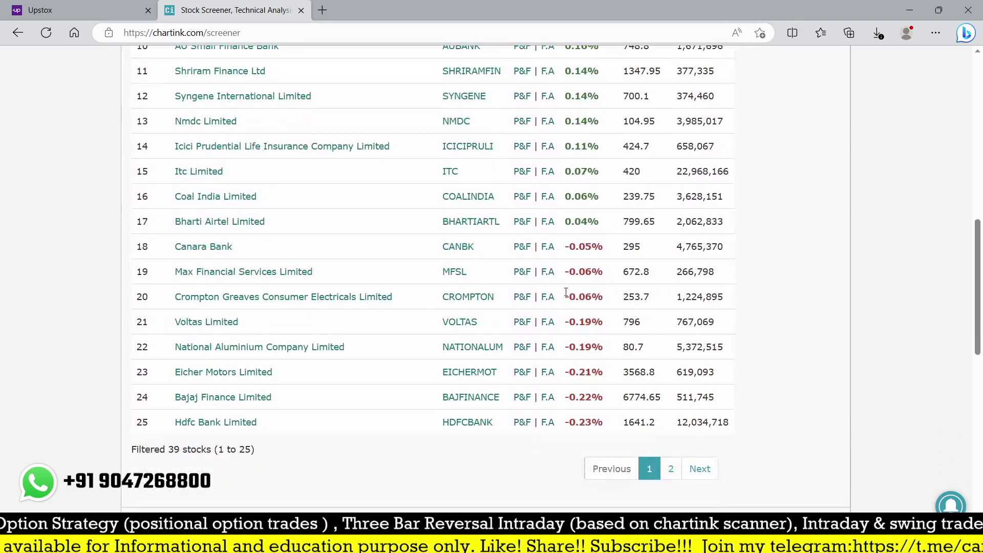
{"action": "scroll", "coordinate": [566, 291], "scroll_direction": "up", "scroll_amount": 2}
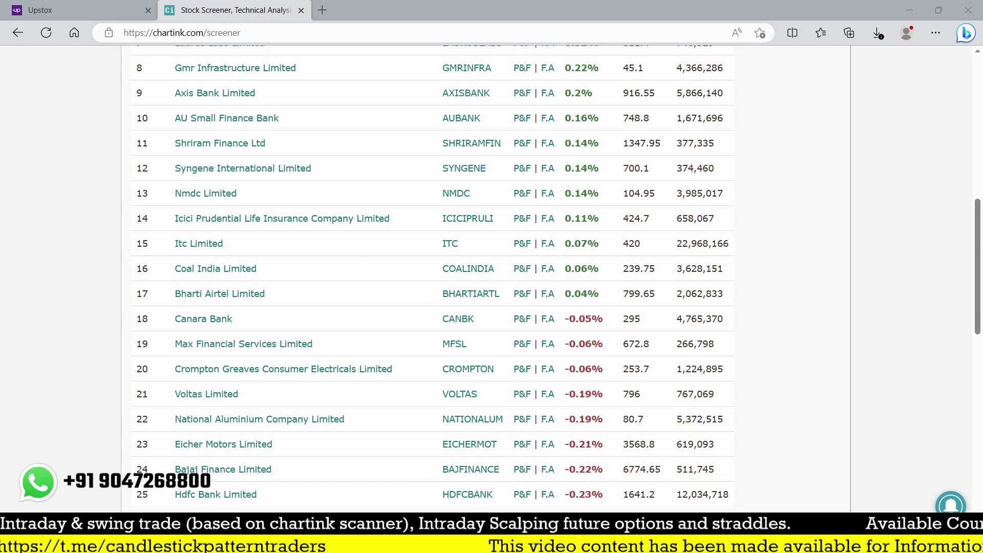
{"action": "scroll", "coordinate": [512, 205], "scroll_direction": "down", "scroll_amount": 7}
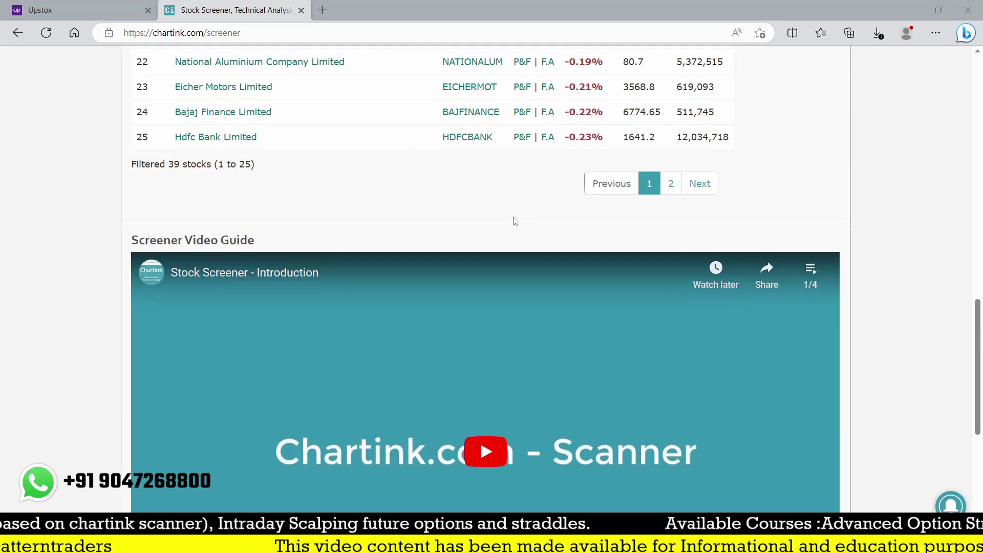
{"action": "scroll", "coordinate": [362, 217], "scroll_direction": "up", "scroll_amount": 15}
{"action": "scroll", "coordinate": [362, 219], "scroll_direction": "up", "scroll_amount": 3}
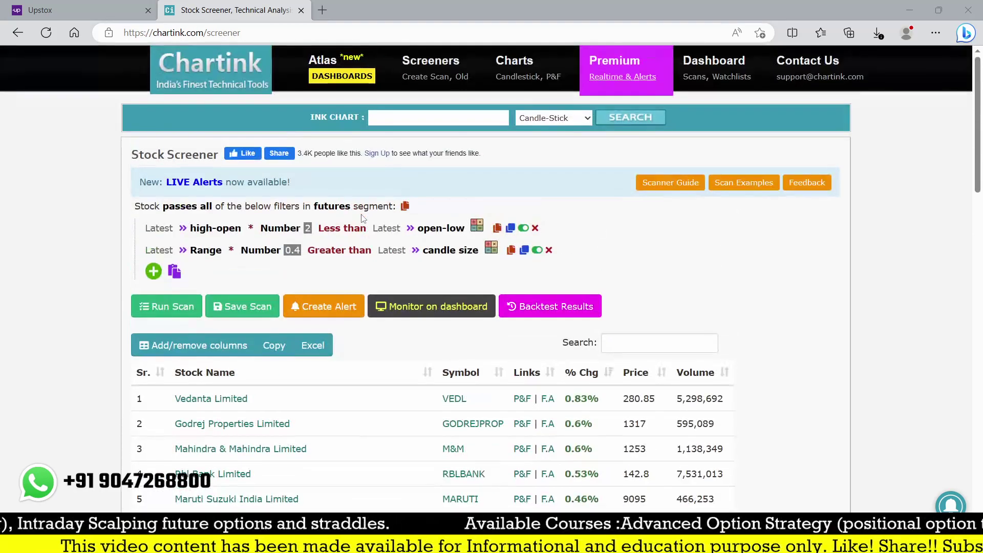
{"action": "scroll", "coordinate": [362, 219], "scroll_direction": "down", "scroll_amount": 1}
Switch to Upstox and open the VEDL NSE equity chart again to check its latest candle against both filters.
{"action": "left_click", "coordinate": [119, 5]}
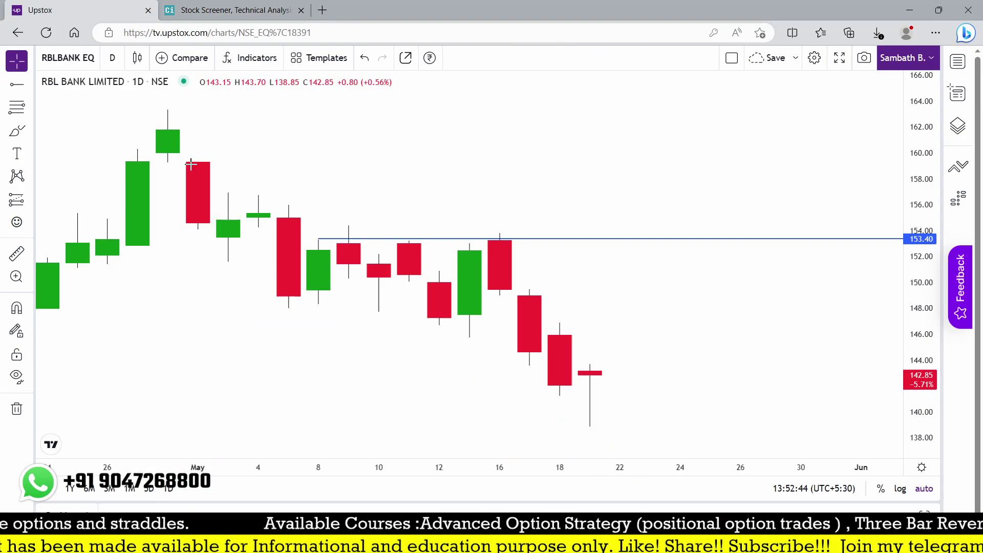
{"action": "type", "text": "ved"}
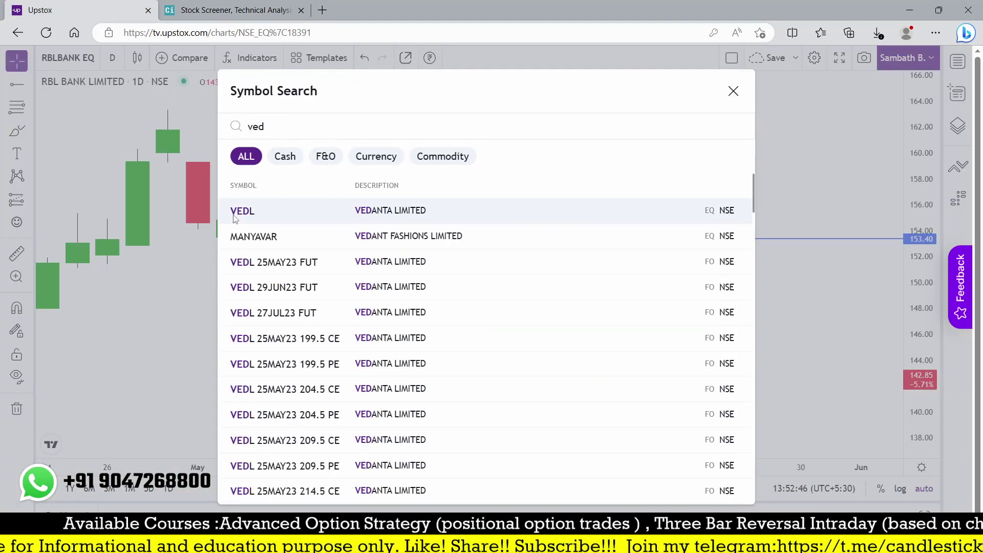
{"action": "left_click", "coordinate": [286, 236]}
{"action": "type", "text": "vedl"}
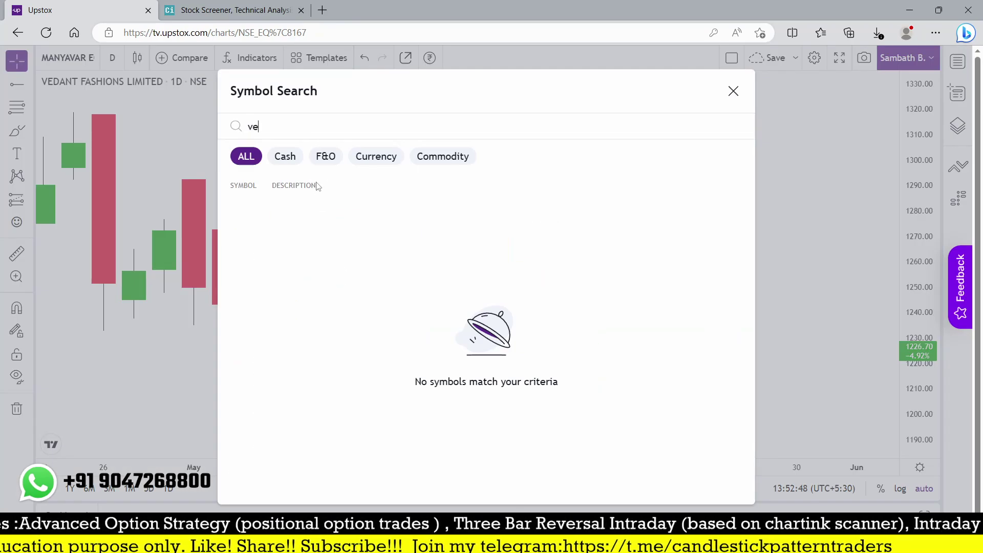
{"action": "left_click", "coordinate": [292, 212]}
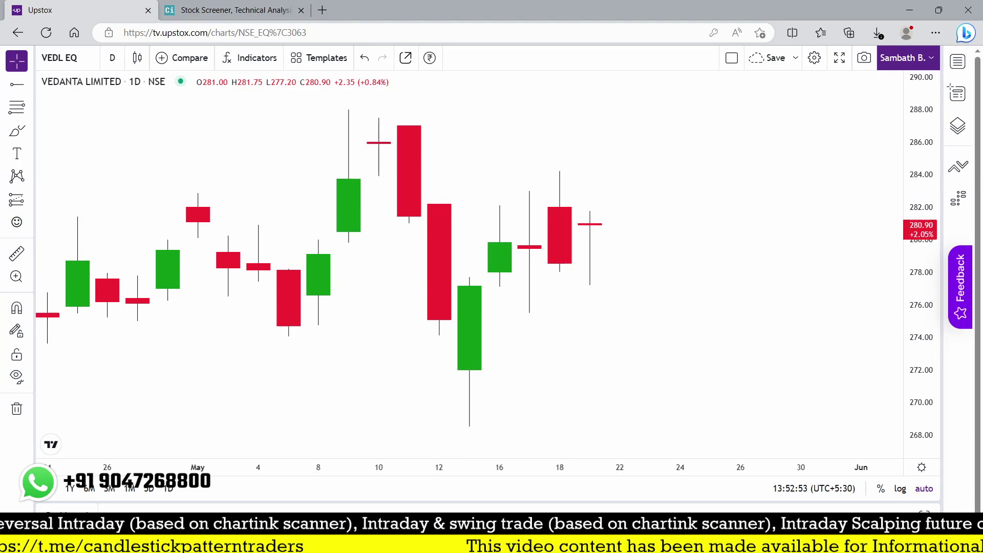
Switch to Chartink and set the offsets of high-open and open-low in the first filter to [0] 15 minute.
{"action": "left_click", "coordinate": [235, 10]}
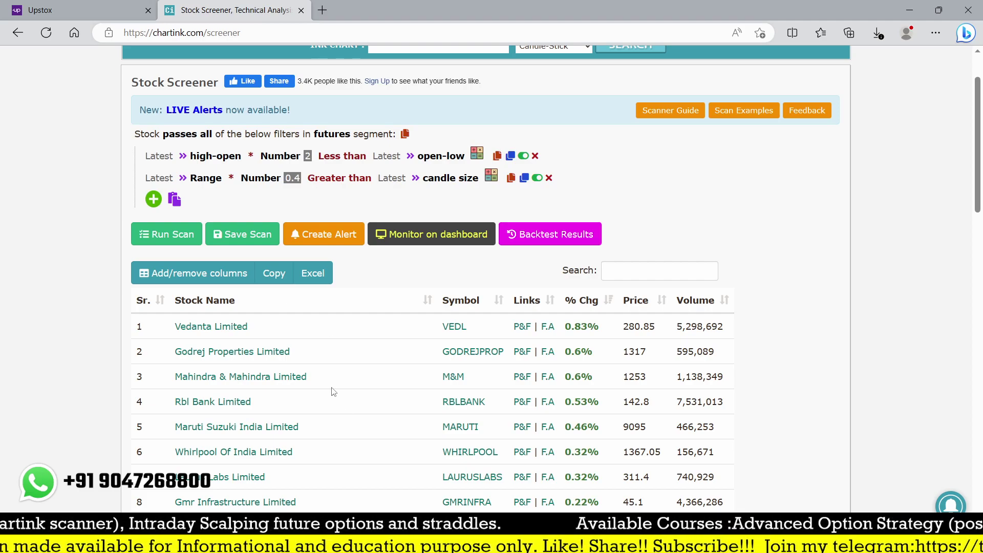
{"action": "left_click", "coordinate": [160, 159]}
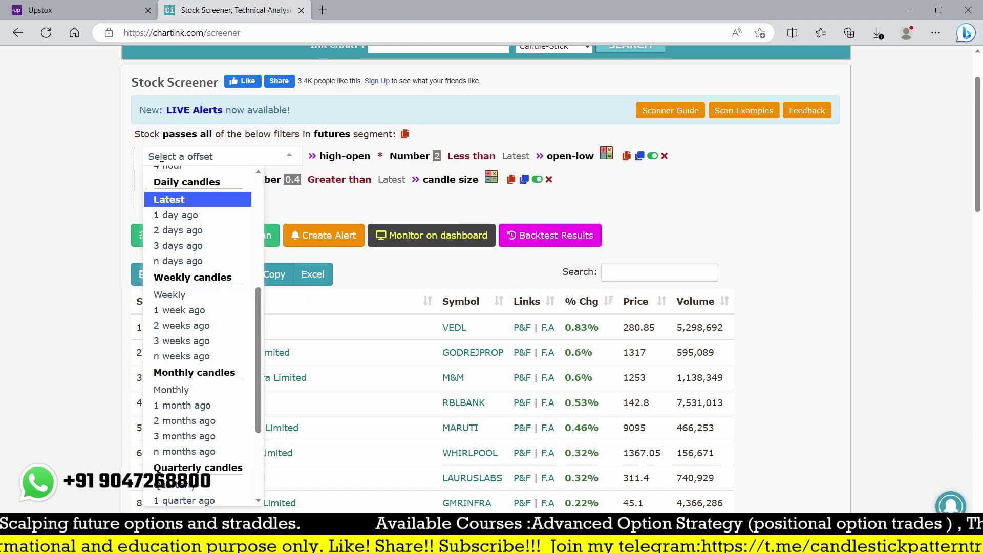
{"action": "left_click", "coordinate": [162, 162]}
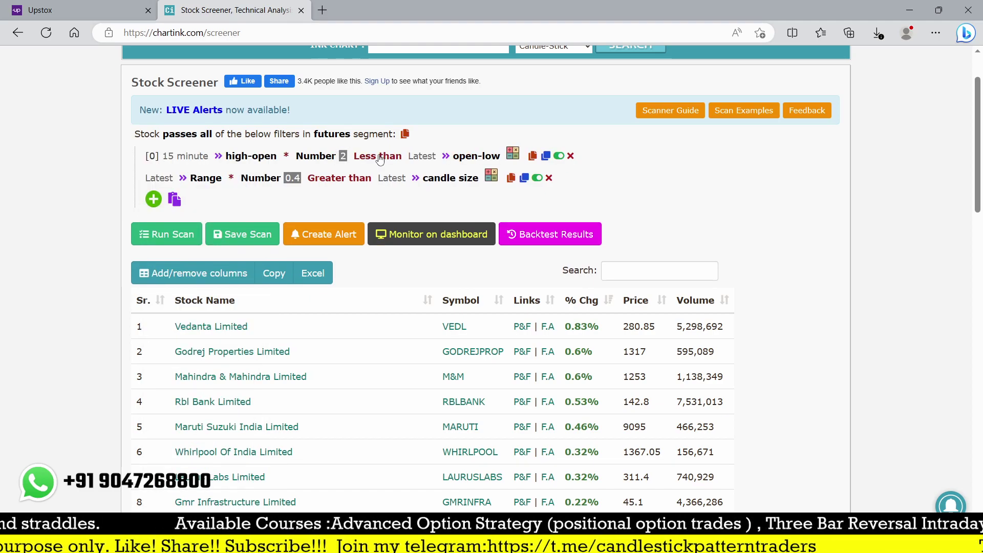
{"action": "left_click", "coordinate": [413, 158]}
{"action": "scroll", "coordinate": [441, 215], "scroll_direction": "up", "scroll_amount": 3}
{"action": "left_click", "coordinate": [439, 221]}
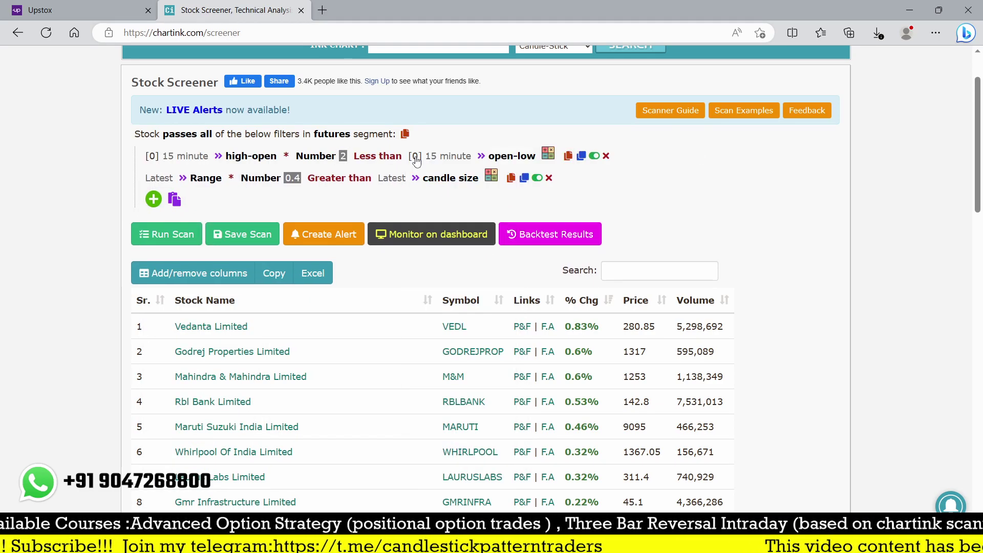
Set the offsets of Range and candle size in the second filter to [0] 15 minute and run the scan.
{"action": "left_click", "coordinate": [159, 178]}
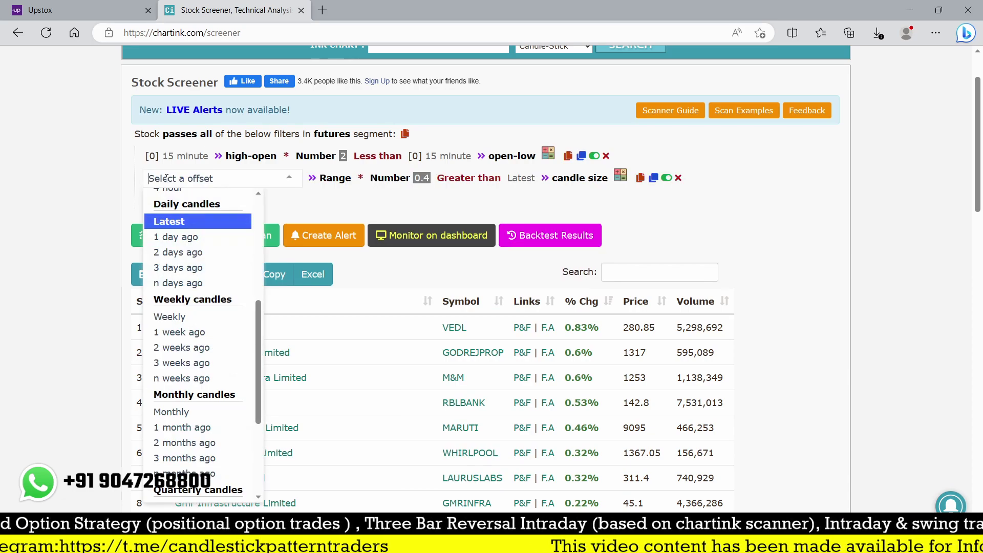
{"action": "scroll", "coordinate": [169, 308], "scroll_direction": "up", "scroll_amount": 3}
{"action": "left_click", "coordinate": [169, 242]}
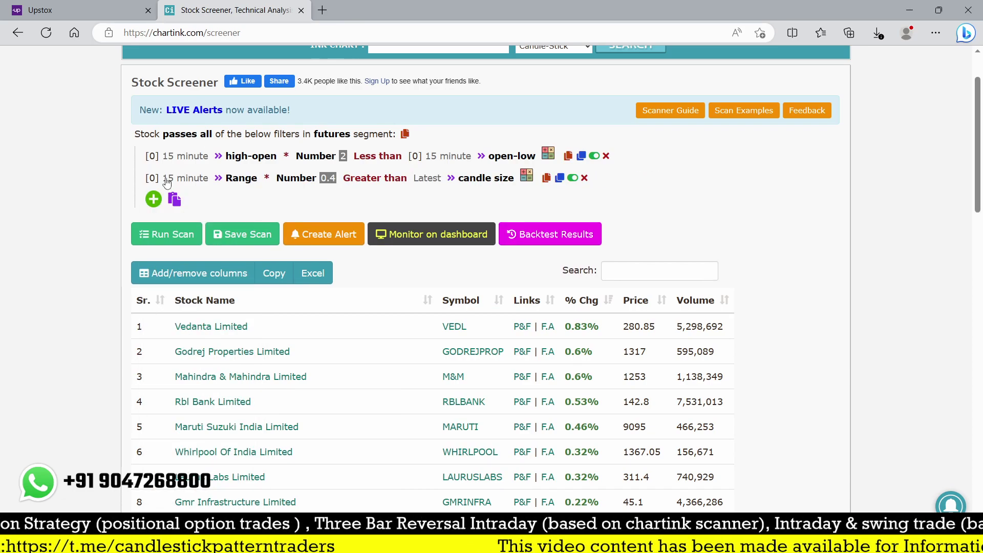
{"action": "left_click", "coordinate": [433, 179]}
{"action": "scroll", "coordinate": [461, 256], "scroll_direction": "up", "scroll_amount": 3}
{"action": "left_click", "coordinate": [440, 244]}
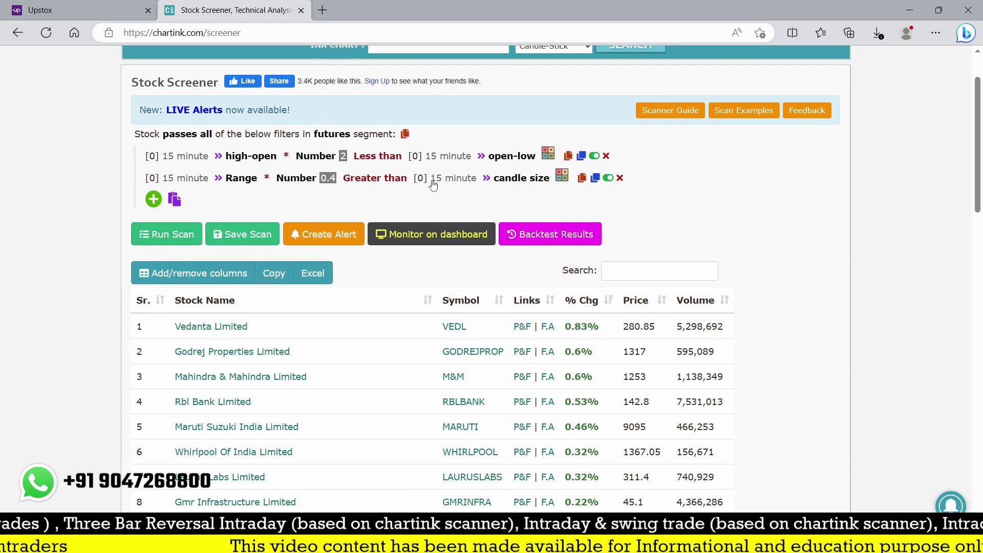
{"action": "left_click", "coordinate": [168, 237]}
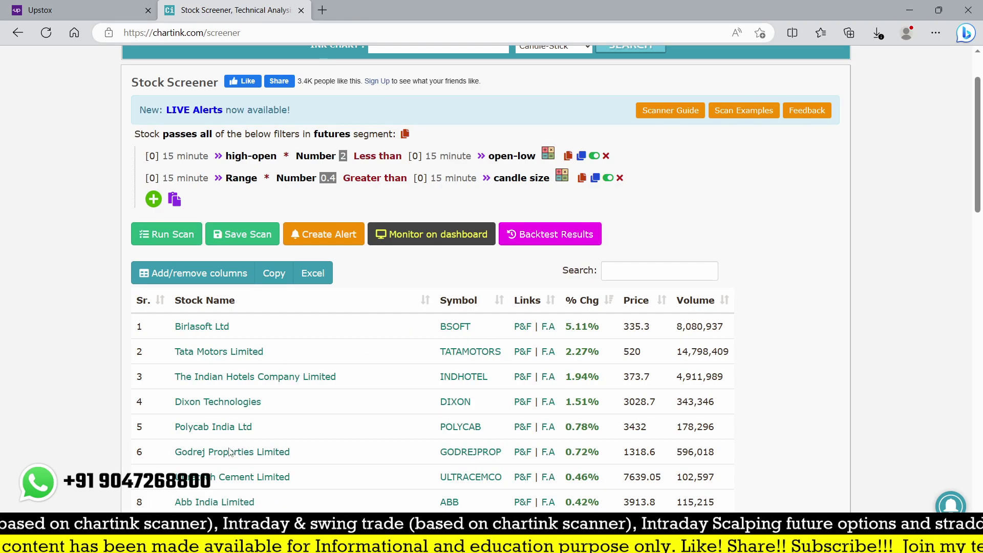
Switch to Upstox, open the BSOFT NSE equity chart and set its interval to 15 minutes.
{"action": "left_click", "coordinate": [77, 11]}
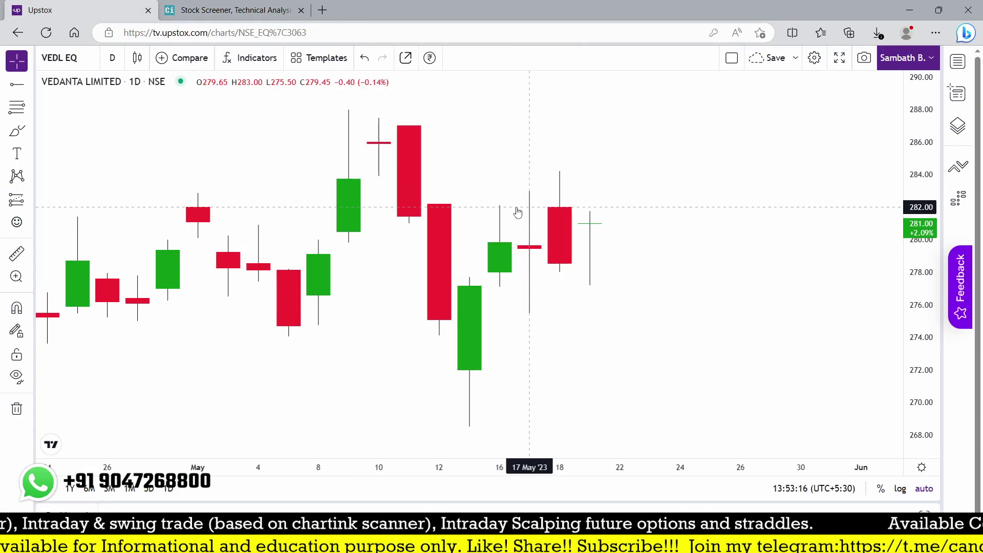
{"action": "type", "text": "bso"}
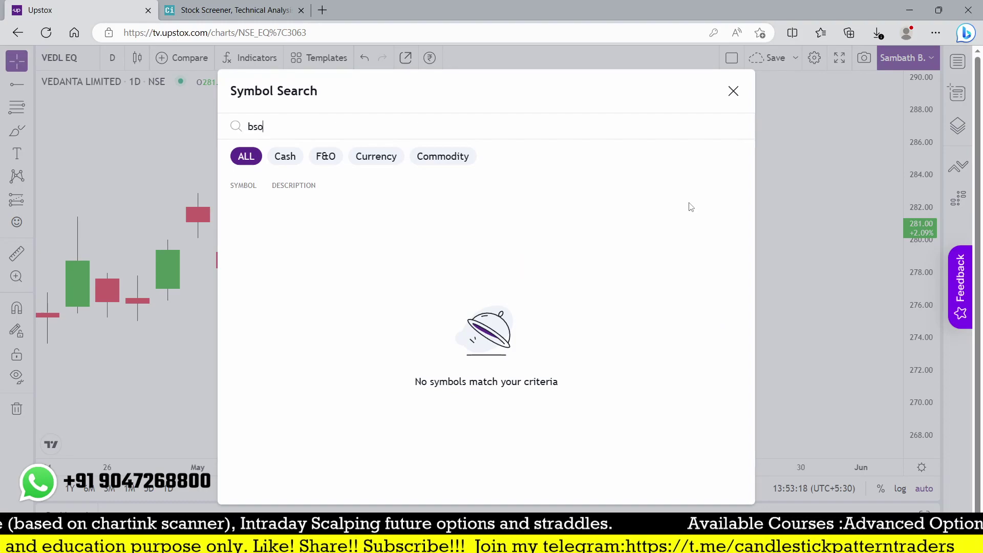
{"action": "type", "text": "ft"}
{"action": "left_click", "coordinate": [484, 211]}
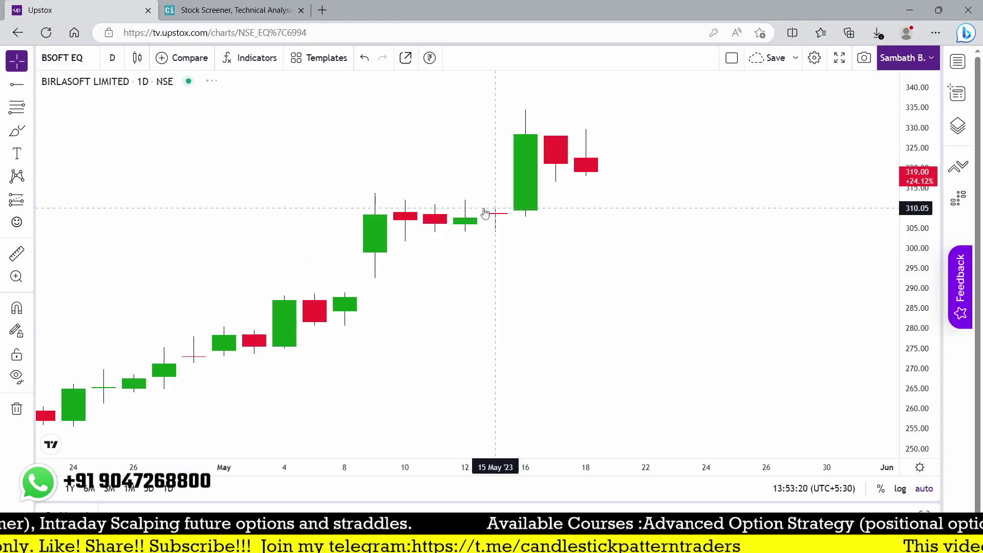
{"action": "type", "text": "15"}
{"action": "key", "text": "Return"}
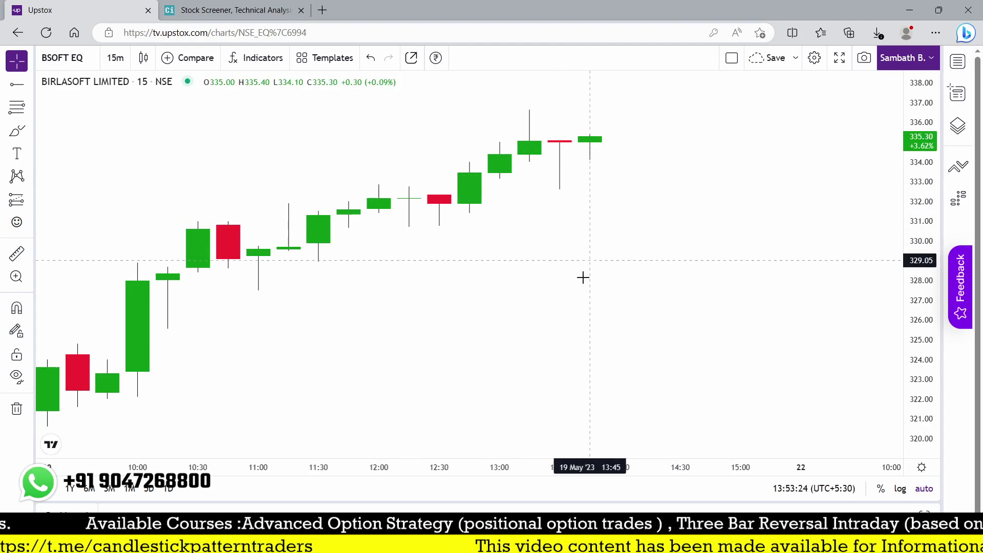
Open the TATAMOTORS NSE equity chart to check its 15-minute candles.
{"action": "type", "text": "tata"}
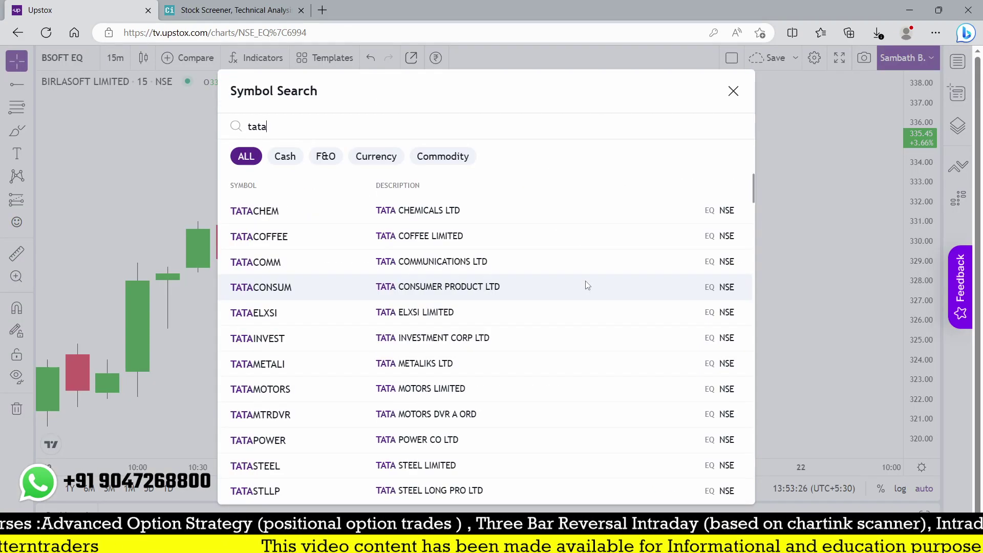
{"action": "type", "text": "motors"}
{"action": "key", "text": "Return"}
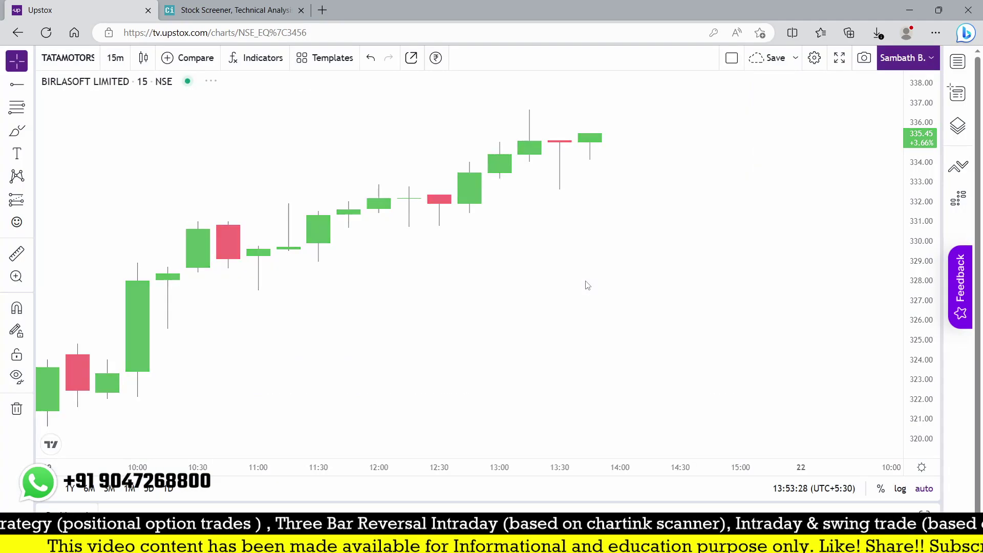
Switch to Chartink and look through the list of stocks that pass the 15-minute filters.
{"action": "left_click", "coordinate": [219, 11]}
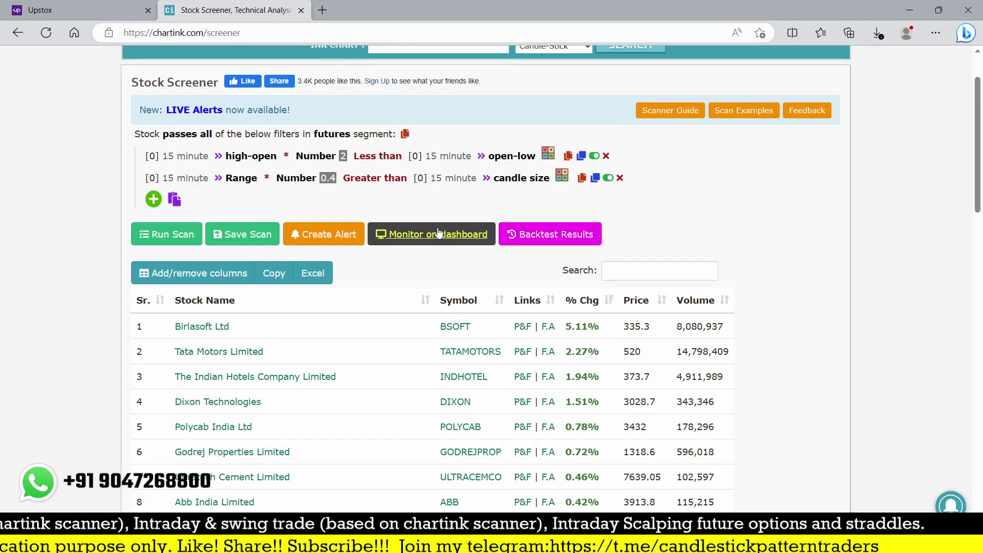
{"action": "scroll", "coordinate": [439, 233], "scroll_direction": "down", "scroll_amount": 10}
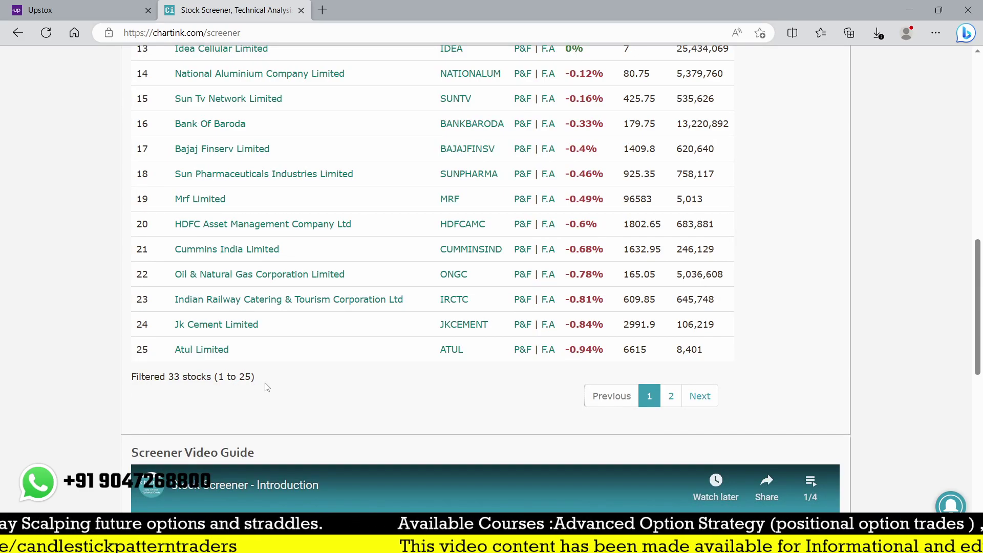
{"action": "scroll", "coordinate": [267, 387], "scroll_direction": "up", "scroll_amount": 7}
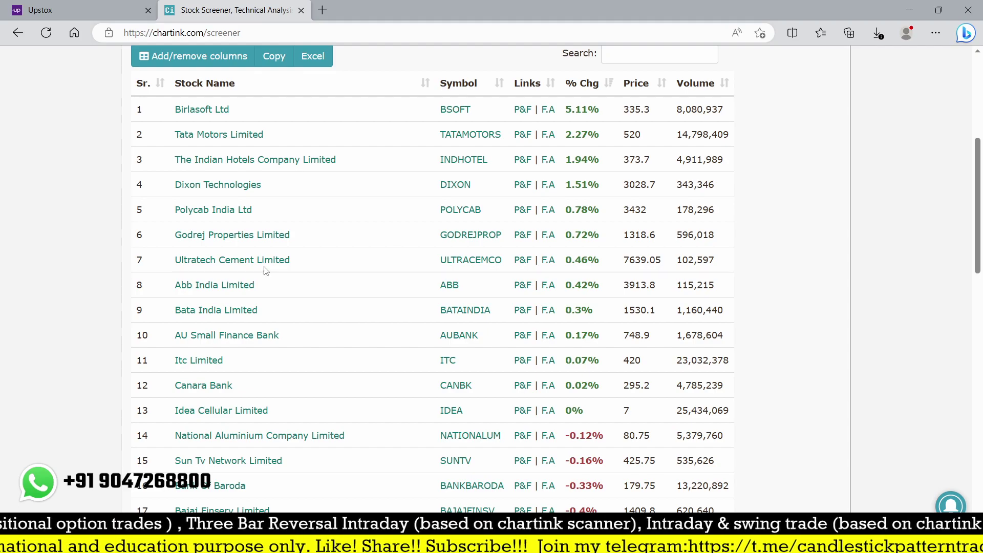
{"action": "scroll", "coordinate": [387, 250], "scroll_direction": "up", "scroll_amount": 5}
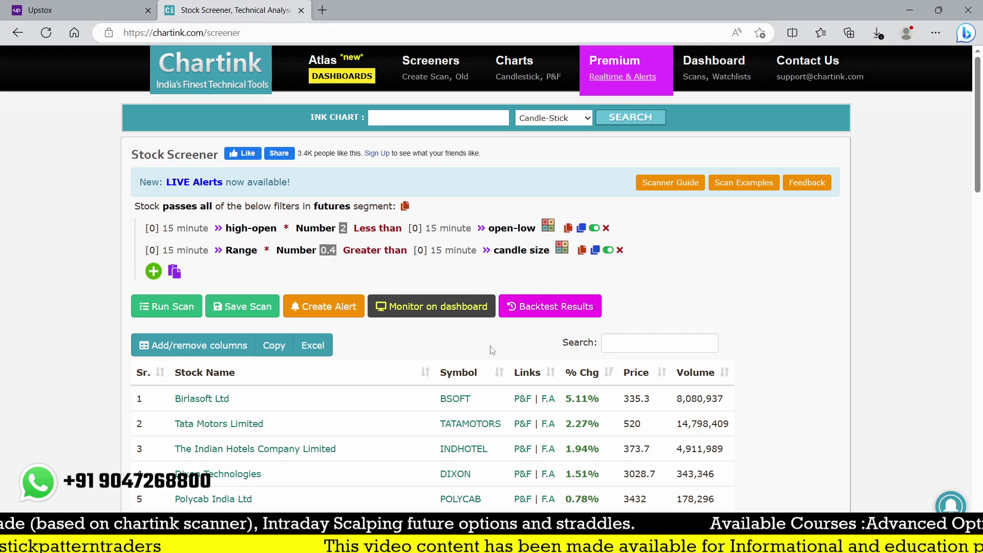
{"action": "scroll", "coordinate": [492, 358], "scroll_direction": "down", "scroll_amount": 7}
{"action": "scroll", "coordinate": [486, 369], "scroll_direction": "down", "scroll_amount": 3}
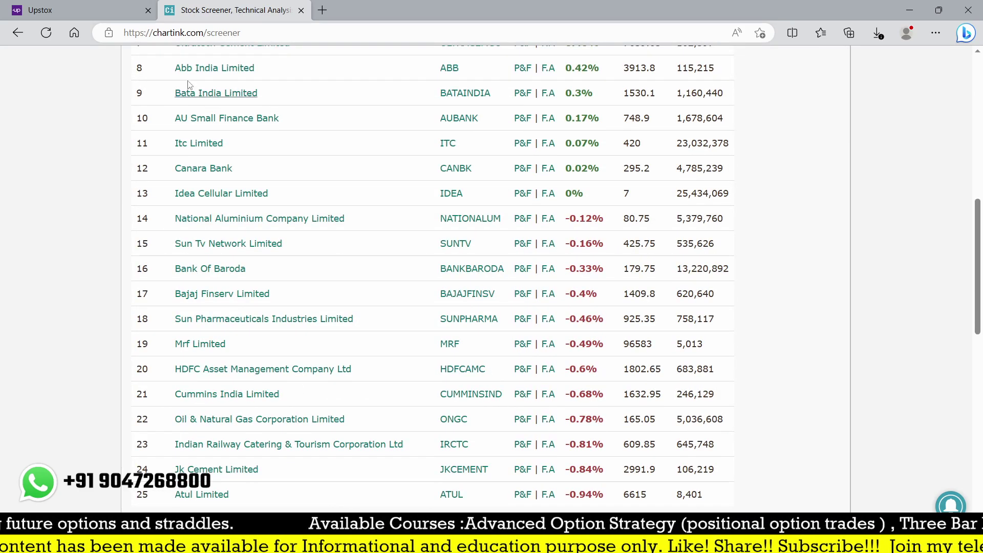
Switch to Upstox and open the ATUL NSE equity chart to check its 15-minute candles.
{"action": "left_click", "coordinate": [90, 11]}
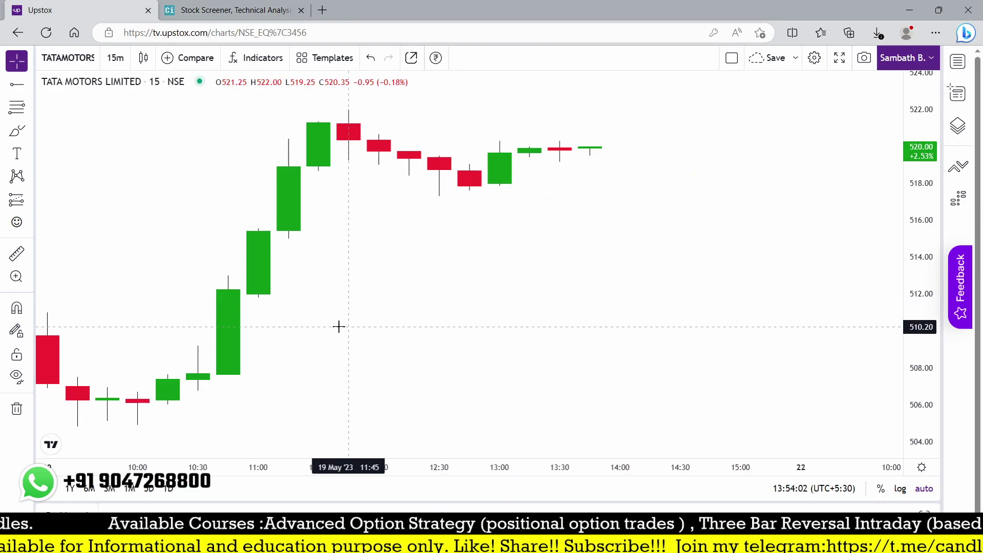
{"action": "type", "text": "atul"}
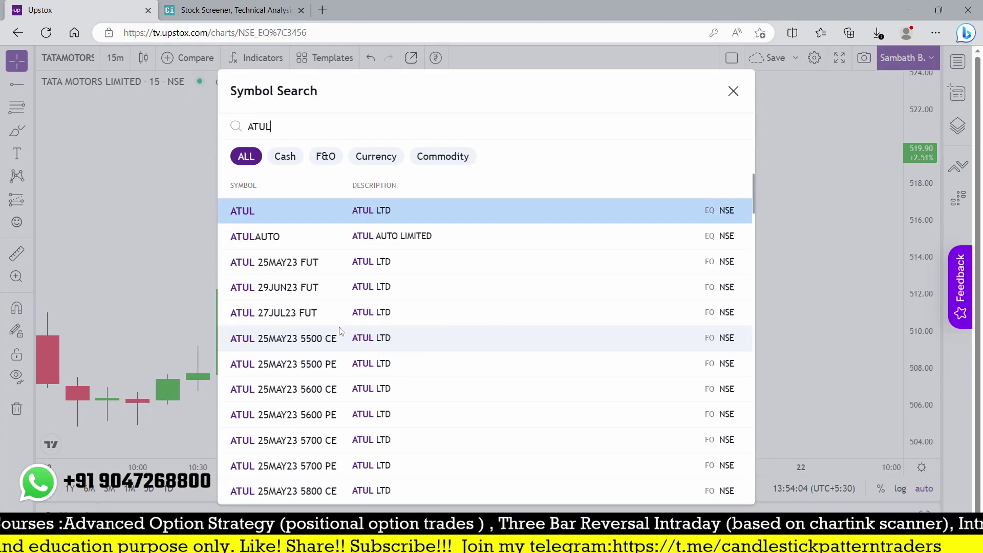
{"action": "key", "text": "Return"}
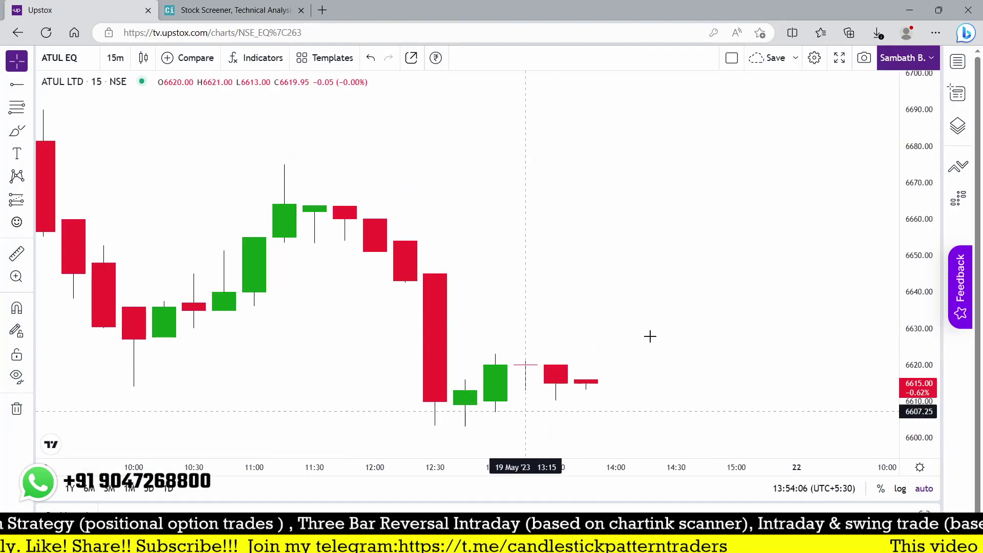
Switch to Chartink and add a third filter that starts with the latest Close.
{"action": "left_click", "coordinate": [247, 14]}
{"action": "scroll", "coordinate": [258, 313], "scroll_direction": "up", "scroll_amount": 9}
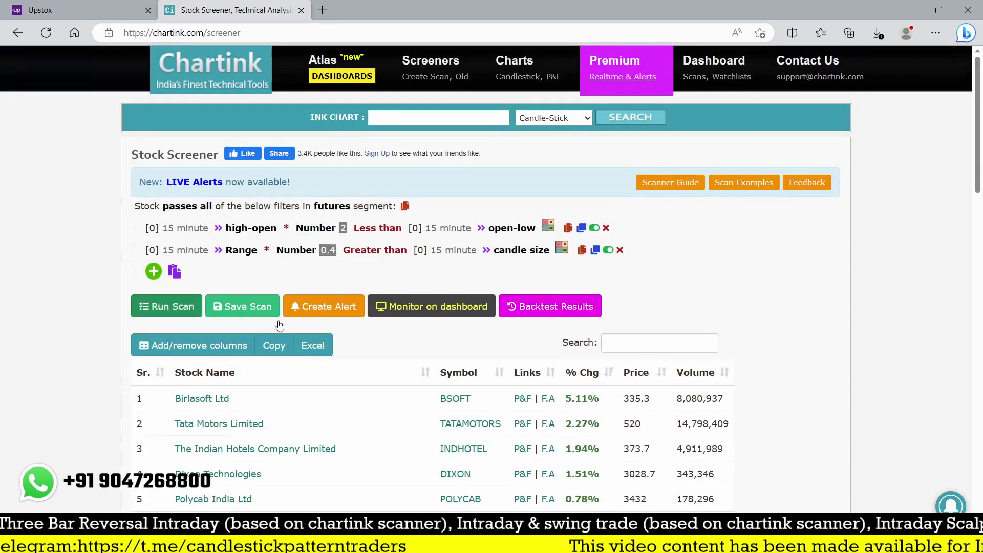
{"action": "left_click", "coordinate": [157, 273]}
{"action": "type", "text": "15"}
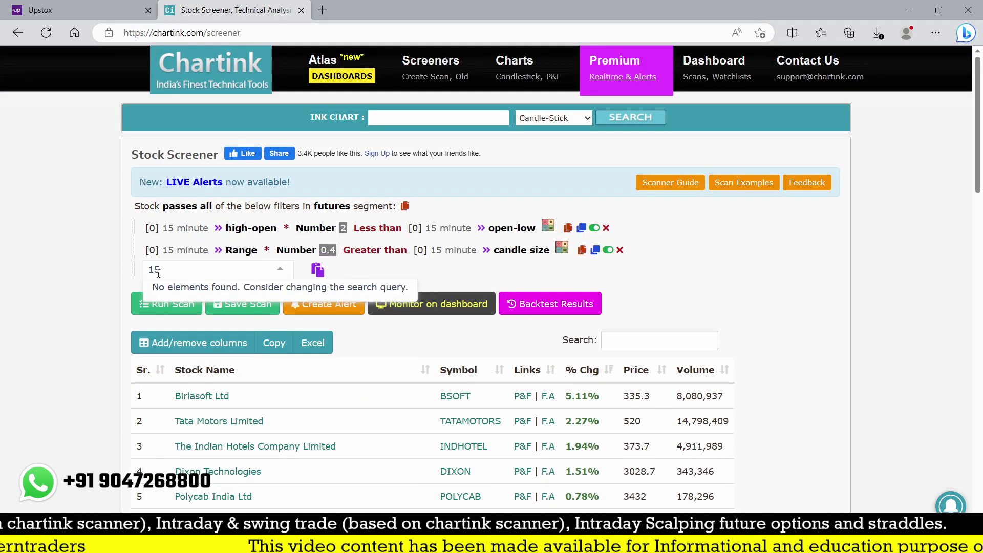
{"action": "key", "text": "BackSpace"}
{"action": "key", "text": "BackSpace"}
{"action": "type", "text": "close"}
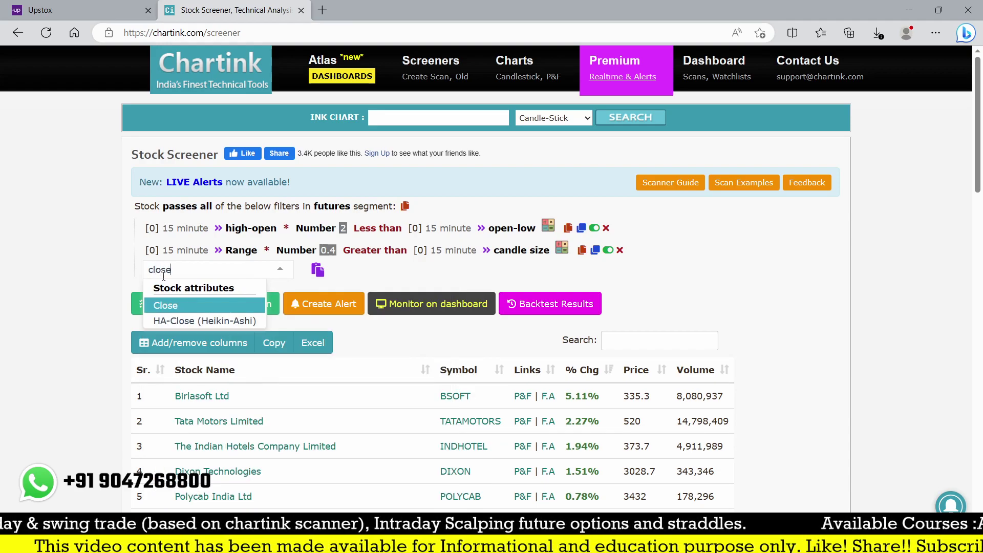
{"action": "left_click", "coordinate": [181, 306]}
Complete the third filter as Greater than the latest Open and run the scan.
{"action": "type", "text": "gre"}
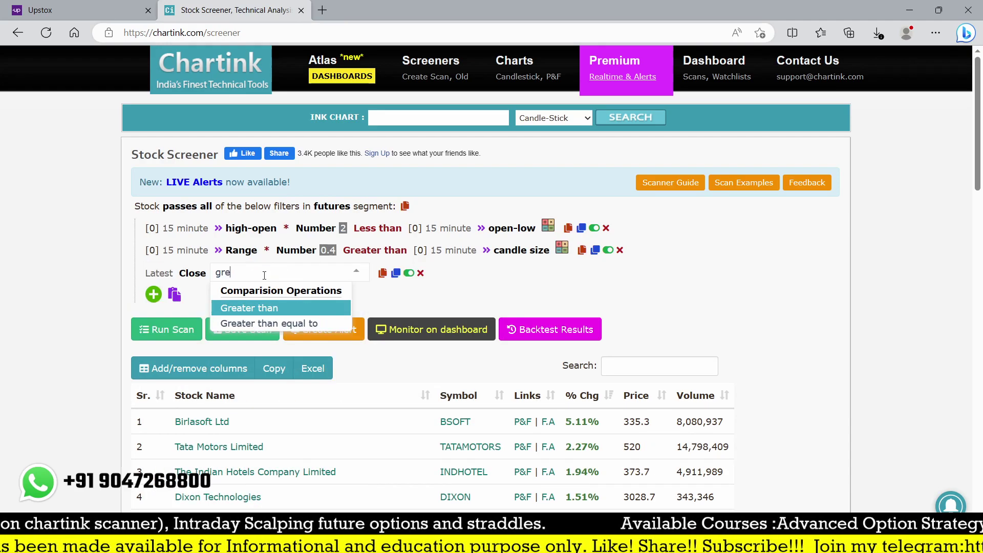
{"action": "left_click", "coordinate": [255, 307]}
{"action": "type", "text": "open"}
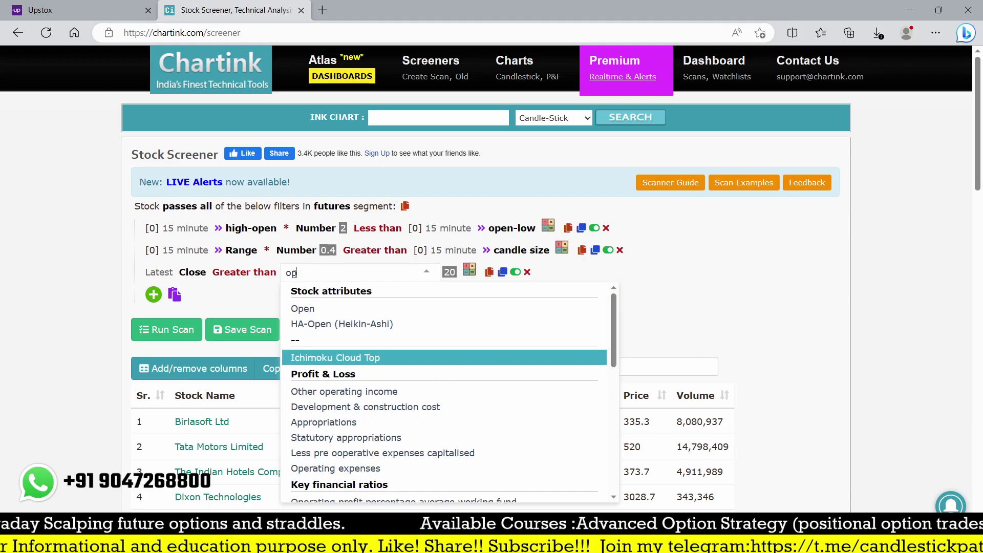
{"action": "left_click", "coordinate": [307, 311]}
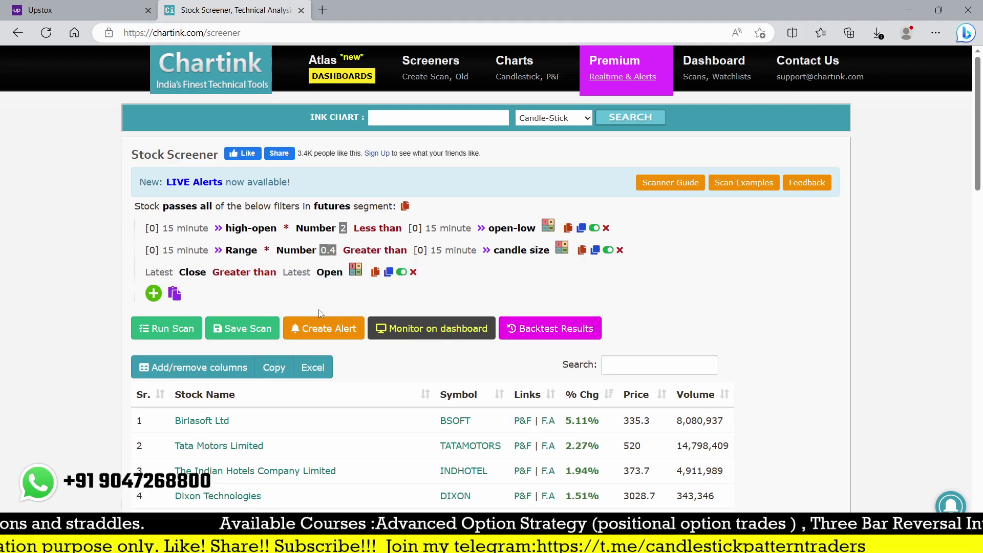
{"action": "left_click", "coordinate": [181, 337]}
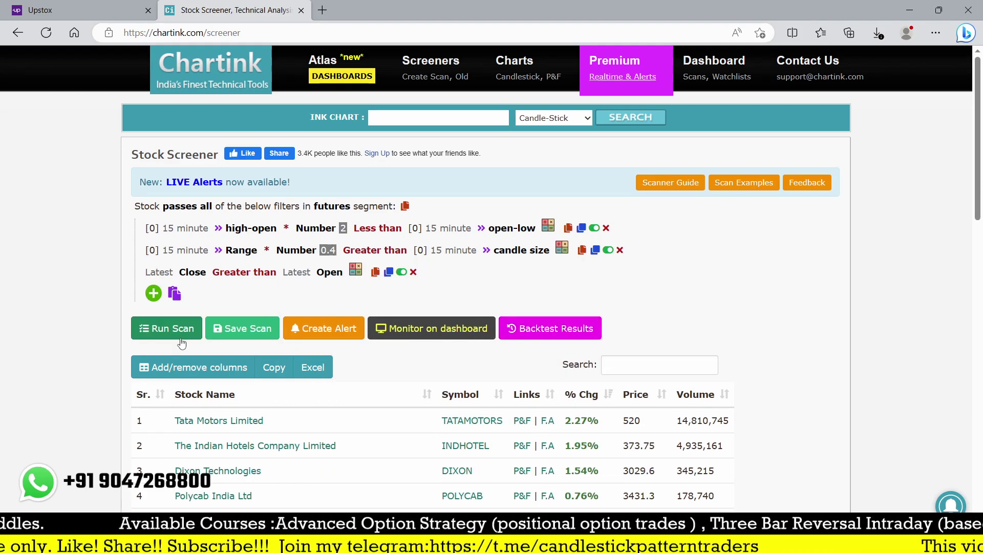
Set the offsets of Close and Open in the third filter to [0] 15 minute.
{"action": "left_click", "coordinate": [163, 275]}
{"action": "type", "text": "15"}
{"action": "key", "text": "Return"}
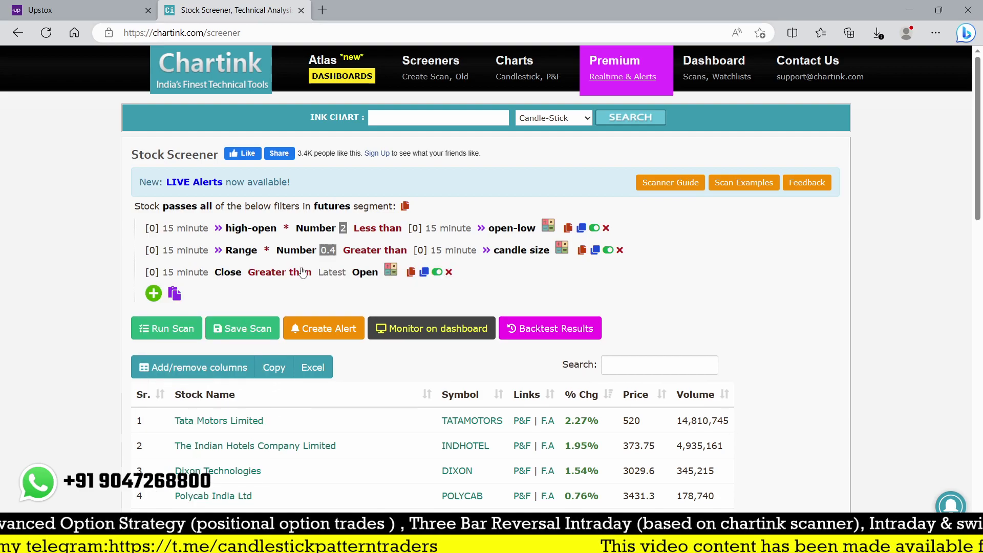
{"action": "left_click", "coordinate": [332, 274]}
{"action": "type", "text": "15"}
{"action": "key", "text": "Return"}
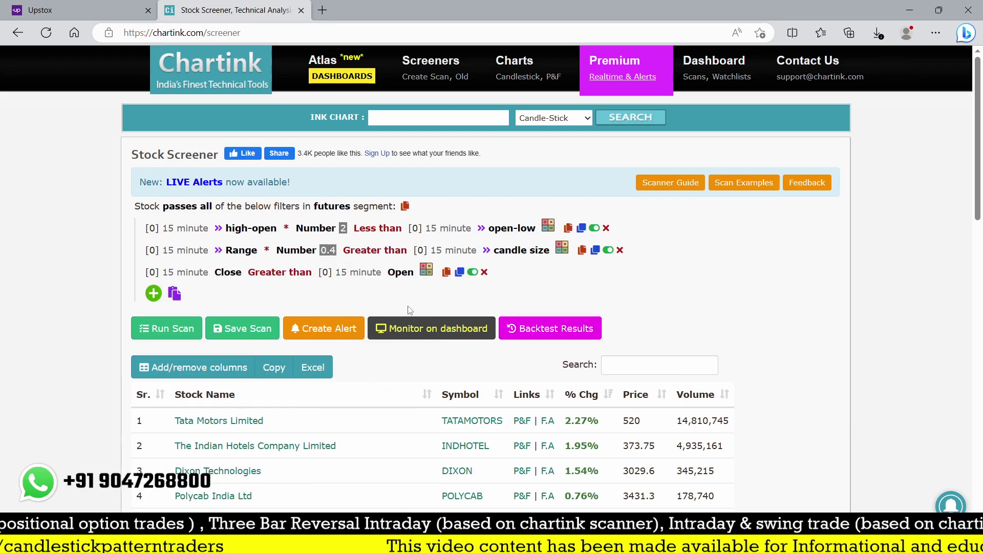
Run the scan with all three 15-minute filters and look through the resulting stocks.
{"action": "scroll", "coordinate": [440, 343], "scroll_direction": "down", "scroll_amount": 8}
{"action": "scroll", "coordinate": [428, 345], "scroll_direction": "up", "scroll_amount": 6}
{"action": "scroll", "coordinate": [402, 331], "scroll_direction": "up", "scroll_amount": 2}
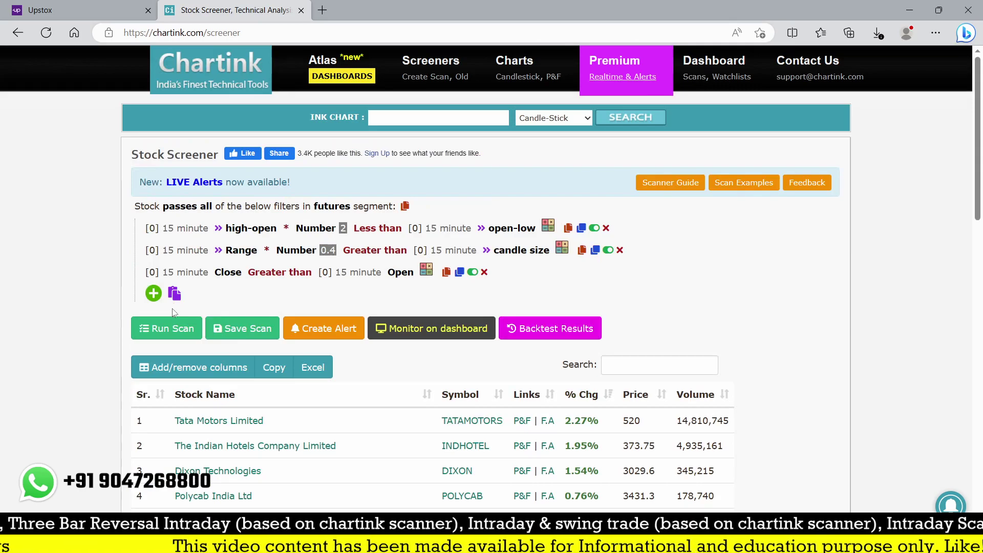
{"action": "left_click", "coordinate": [169, 325]}
{"action": "scroll", "coordinate": [437, 320], "scroll_direction": "down", "scroll_amount": 4}
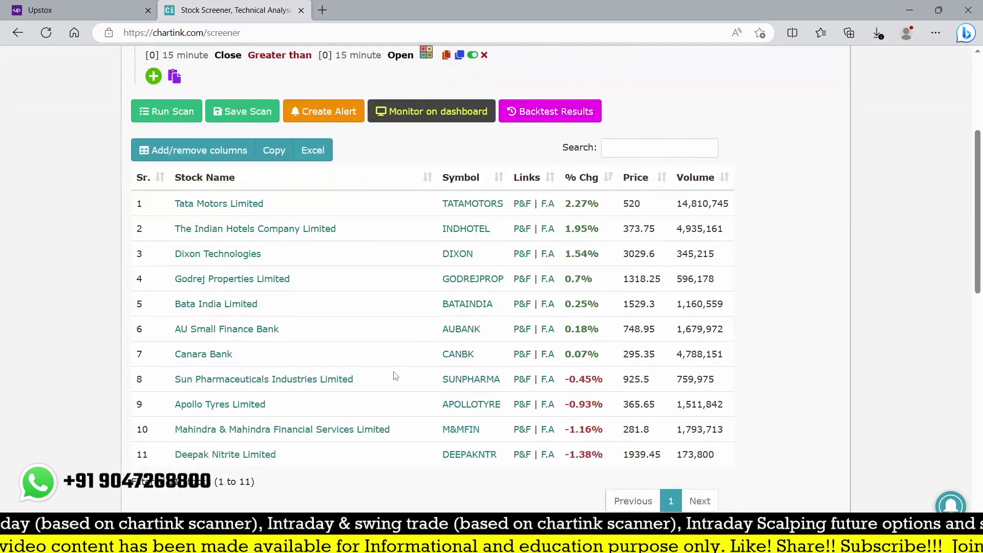
Switch to Upstox and open the DEEPAKNTR NSE equity chart to check its latest 15-minute candle.
{"action": "left_click", "coordinate": [101, 6]}
{"action": "type", "text": "dee"}
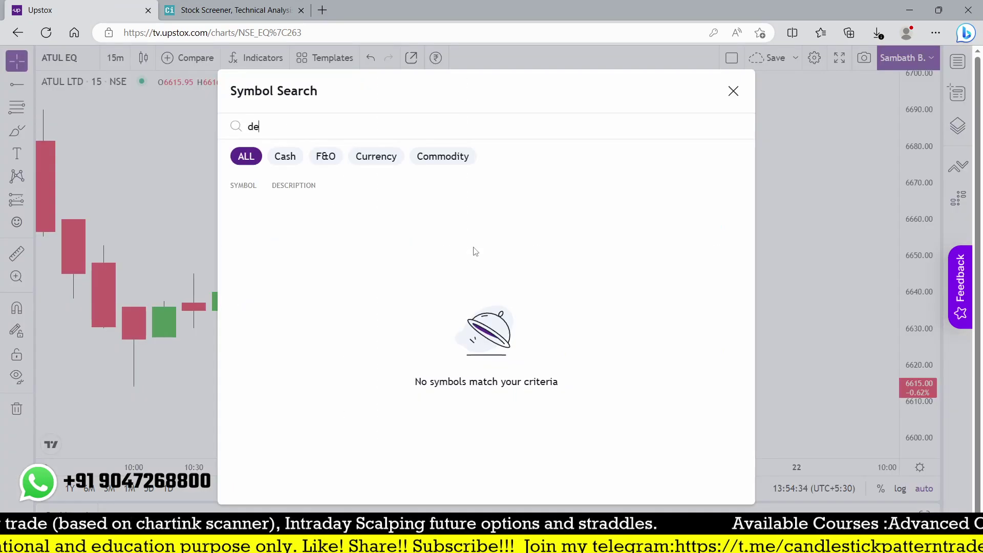
{"action": "left_click", "coordinate": [281, 236]}
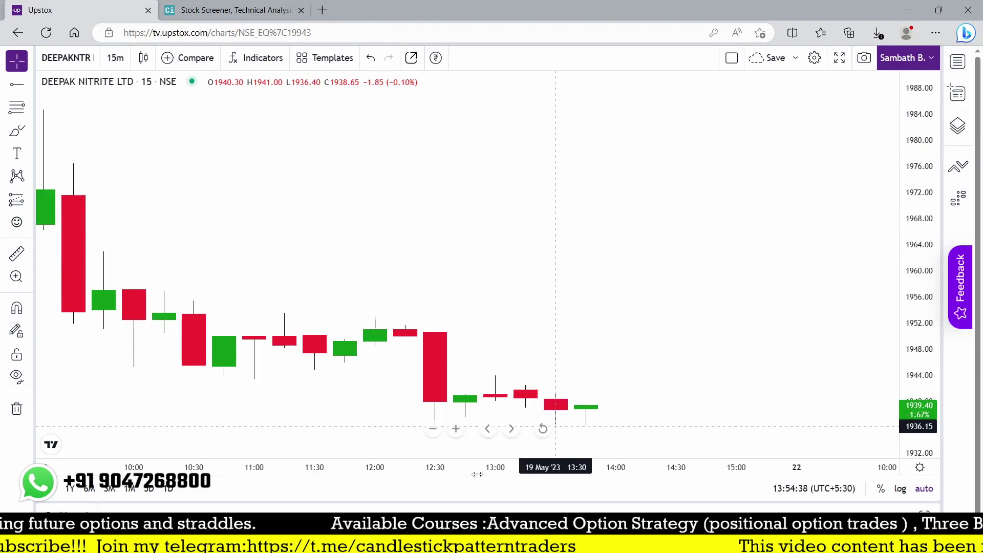
Switch to Chartink and set both offsets in the high-open/open-low filter to the day's second 15-minute candle [=2].
{"action": "left_click", "coordinate": [235, 10]}
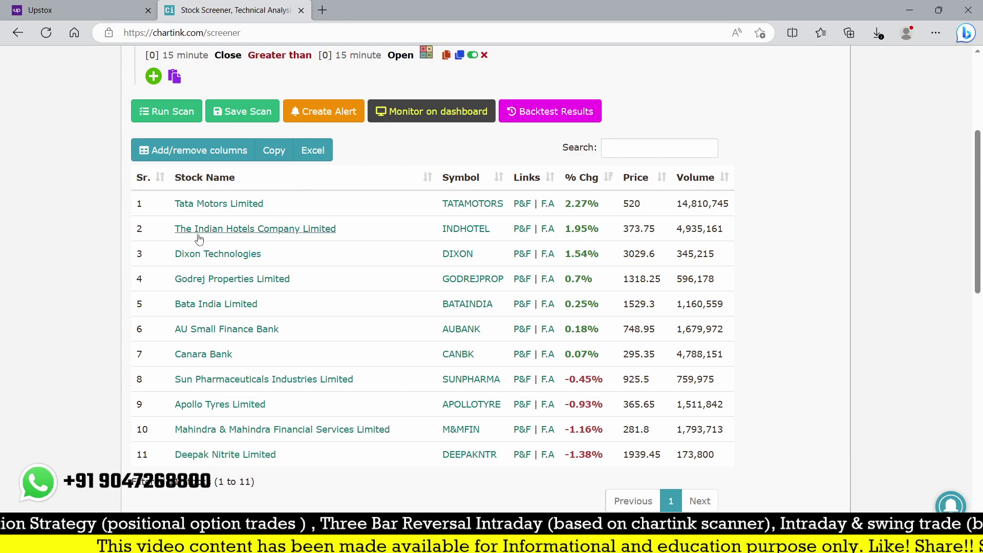
{"action": "scroll", "coordinate": [197, 237], "scroll_direction": "up", "scroll_amount": 4}
{"action": "left_click", "coordinate": [153, 228]}
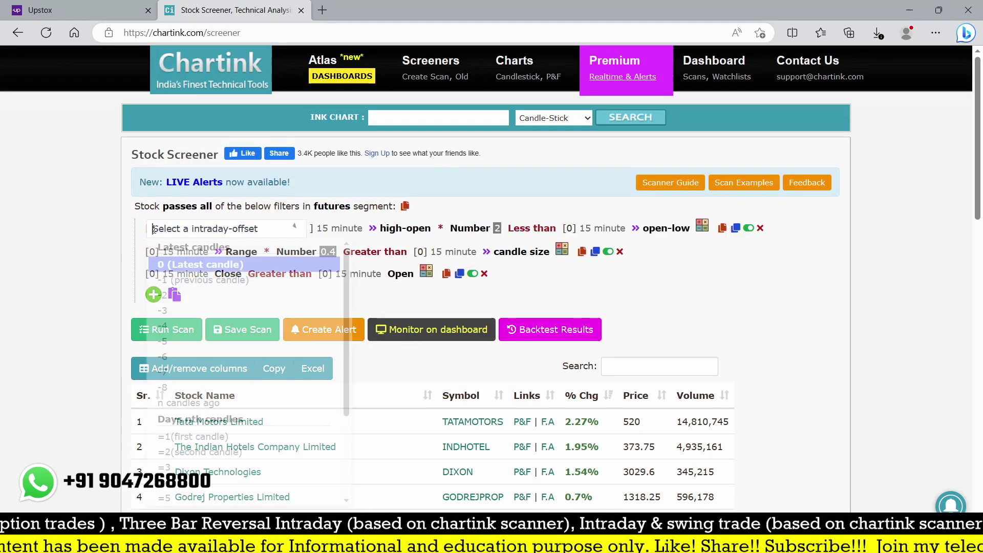
{"action": "left_click", "coordinate": [201, 452]}
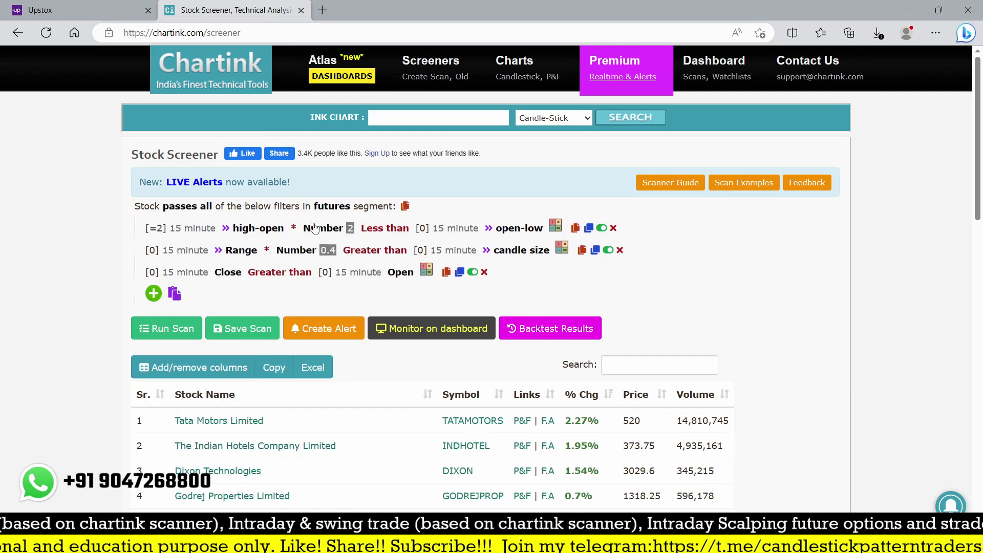
{"action": "left_click", "coordinate": [422, 228]}
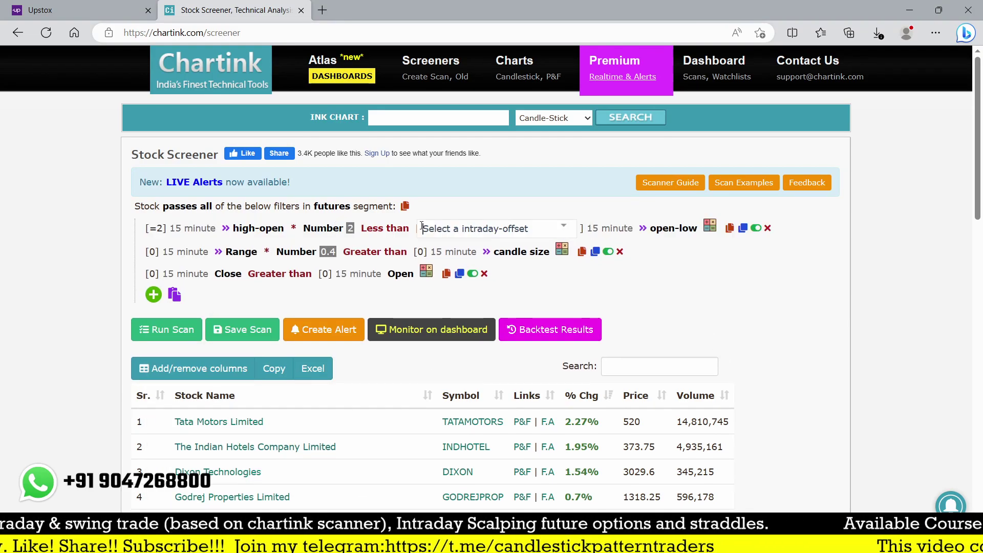
{"action": "left_click", "coordinate": [427, 228]}
{"action": "left_click", "coordinate": [436, 452]}
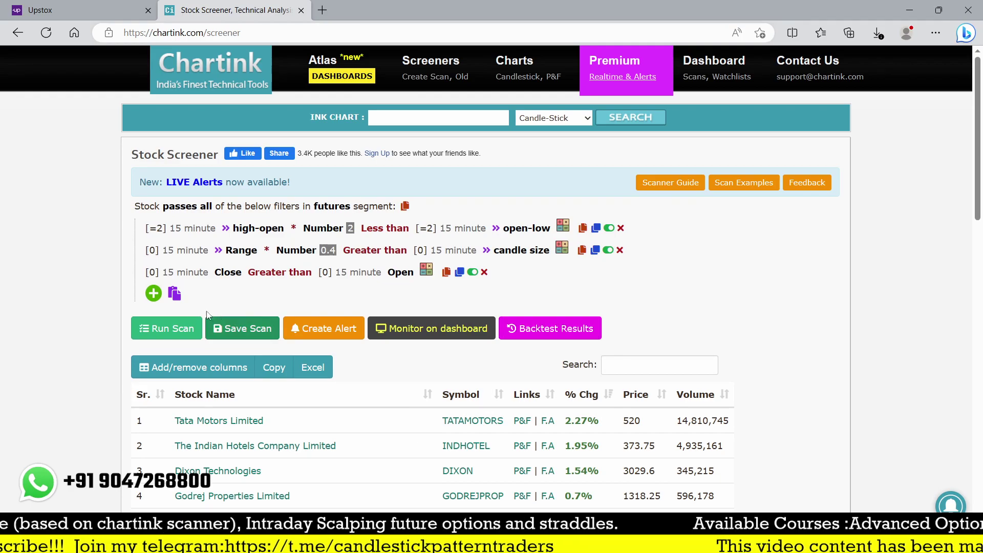
Set both offsets in the Range/candle size filter to the day's second 15-minute candle [=2].
{"action": "left_click", "coordinate": [150, 251]}
{"action": "left_click", "coordinate": [151, 251]}
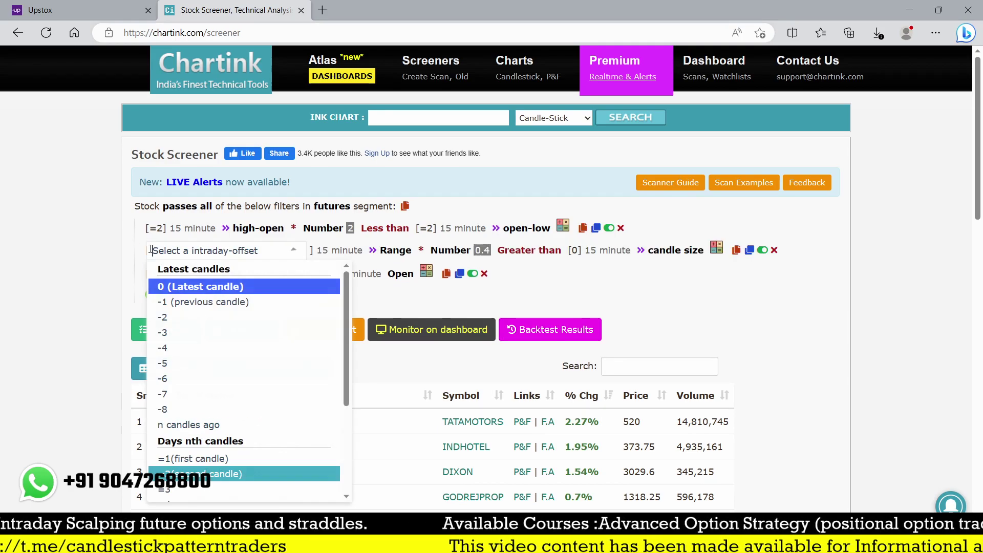
{"action": "left_click", "coordinate": [172, 474]}
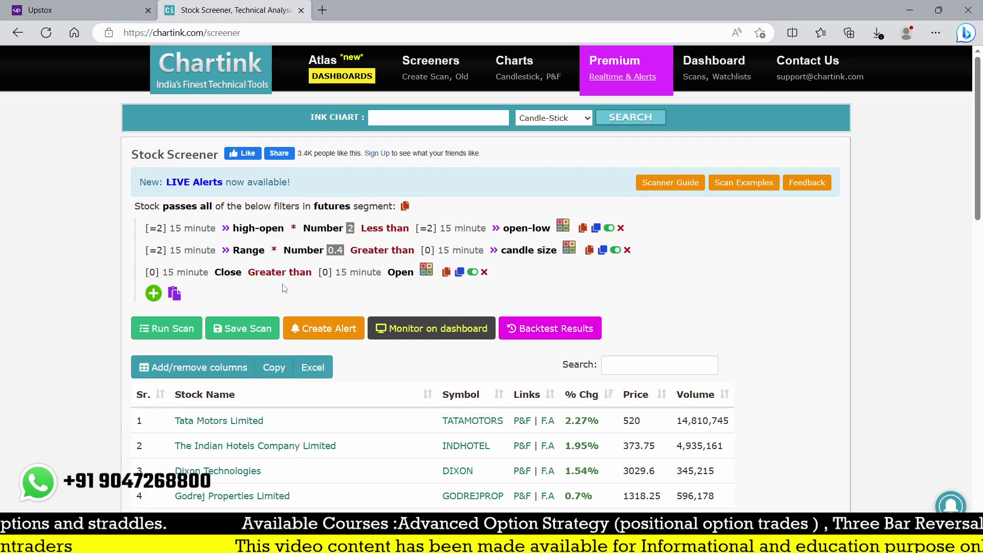
{"action": "left_click", "coordinate": [428, 250]}
{"action": "left_click", "coordinate": [430, 251]}
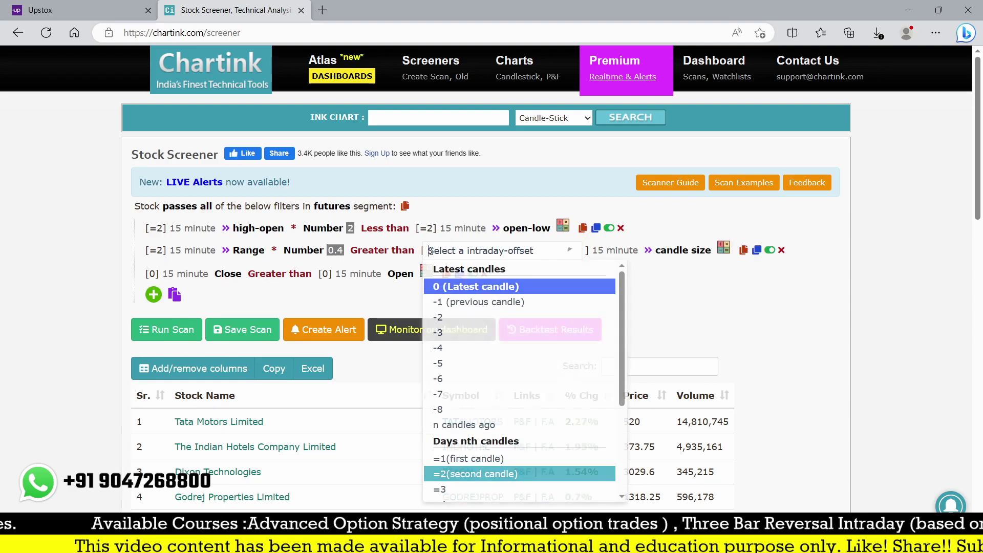
{"action": "left_click", "coordinate": [463, 475]}
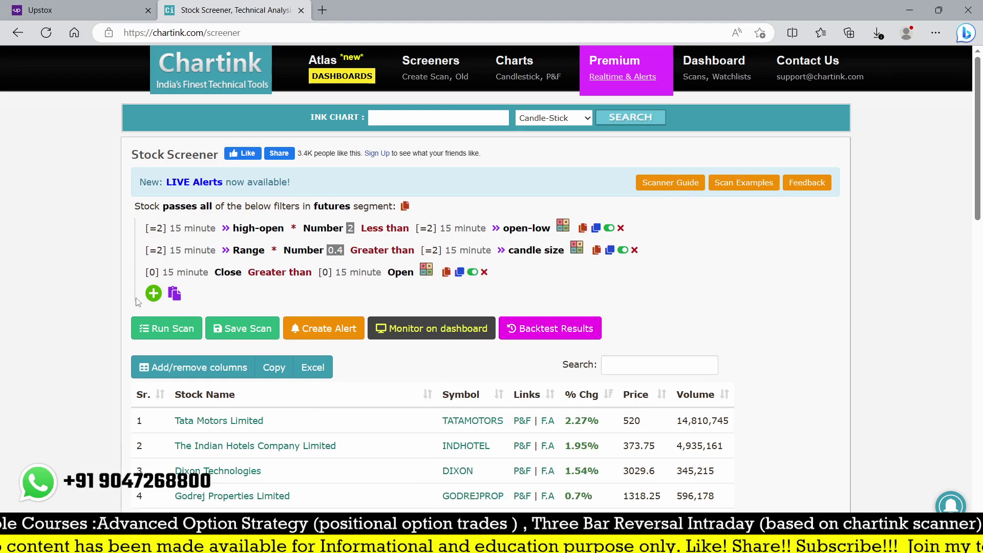
Set the offsets of Close and Open in the third filter to [=2] 15 minute and run the scan.
{"action": "left_click", "coordinate": [154, 272]}
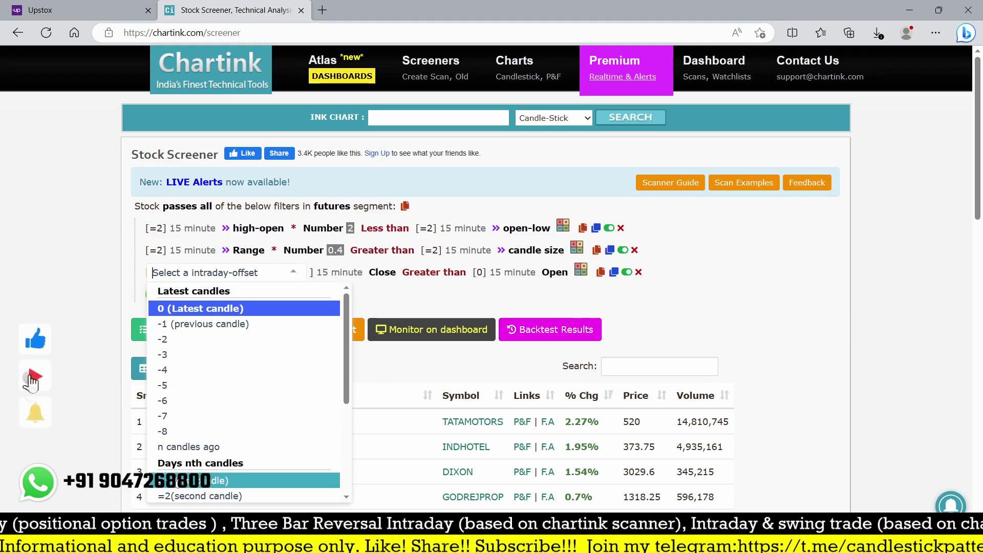
{"action": "left_click", "coordinate": [195, 480]}
{"action": "left_click", "coordinate": [334, 274]}
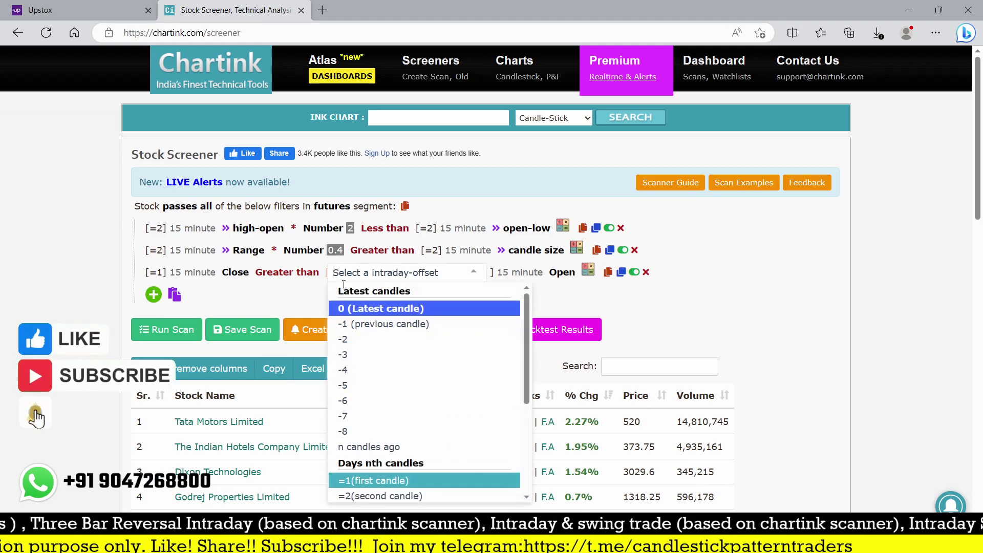
{"action": "left_click", "coordinate": [358, 492]}
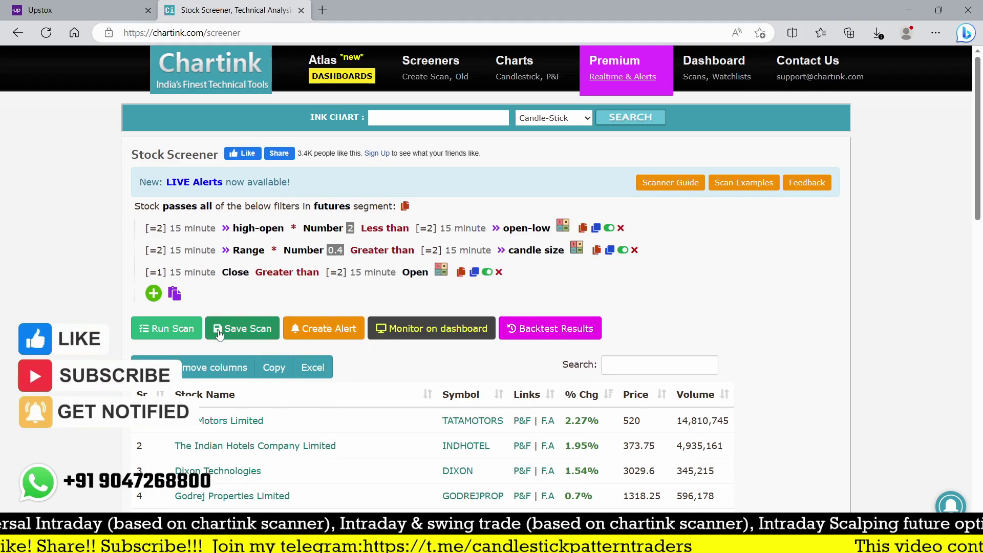
{"action": "left_click", "coordinate": [154, 272]}
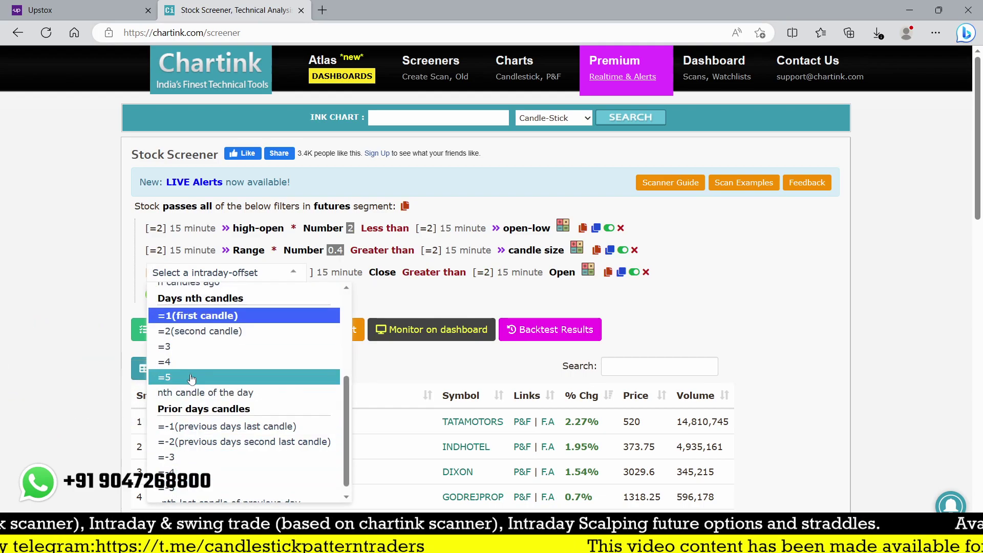
{"action": "left_click", "coordinate": [163, 331]}
{"action": "left_click", "coordinate": [161, 339]}
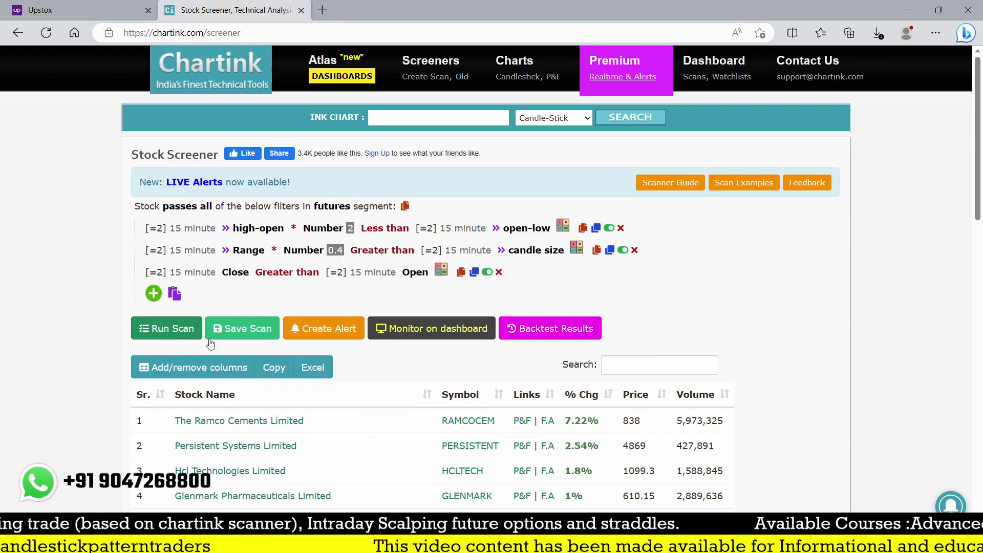
Look through the scan results and open the ULTRACEMCO equity chart in Upstox to examine its second candle of 19 May.
{"action": "scroll", "coordinate": [361, 355], "scroll_direction": "down", "scroll_amount": 5}
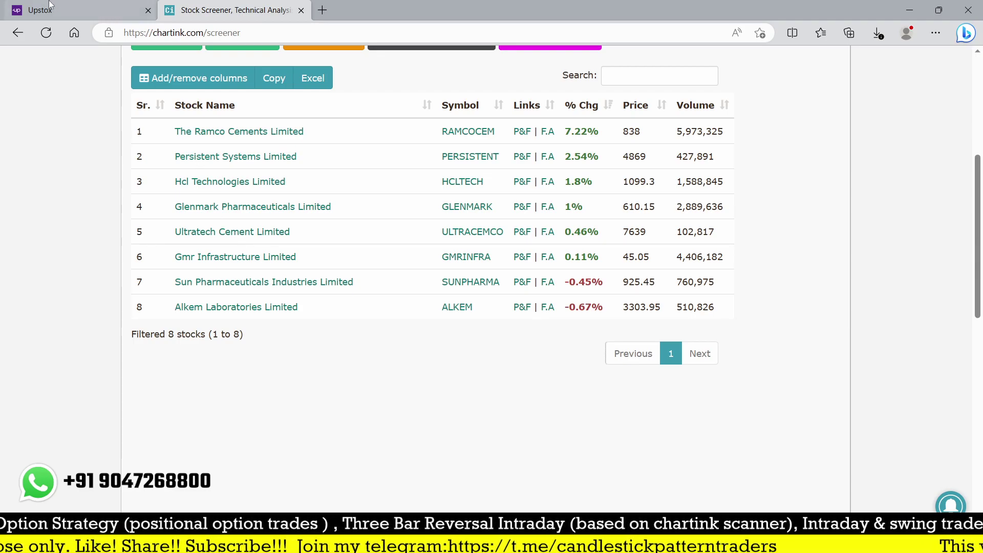
{"action": "left_click", "coordinate": [76, 10]}
{"action": "type", "text": "ultr"}
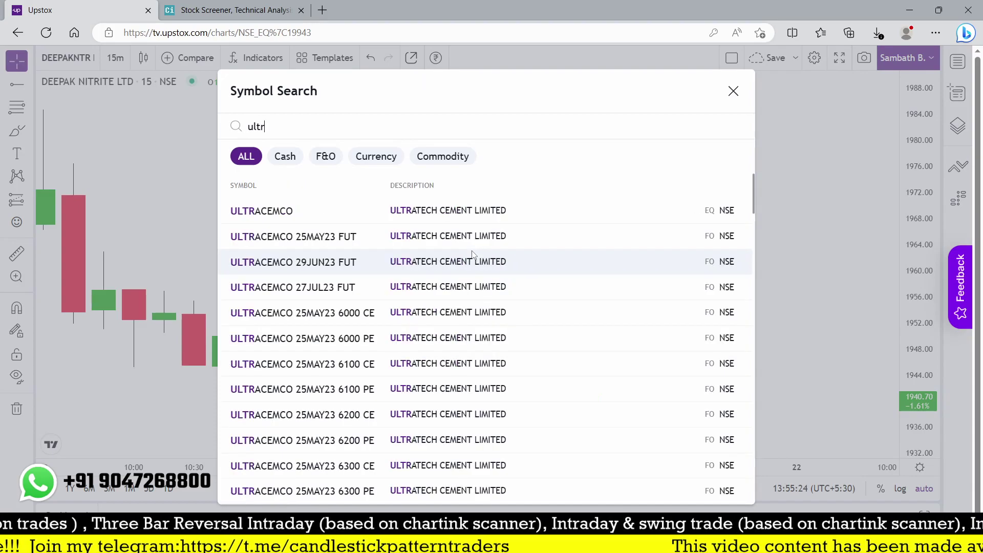
{"action": "key", "text": "Return"}
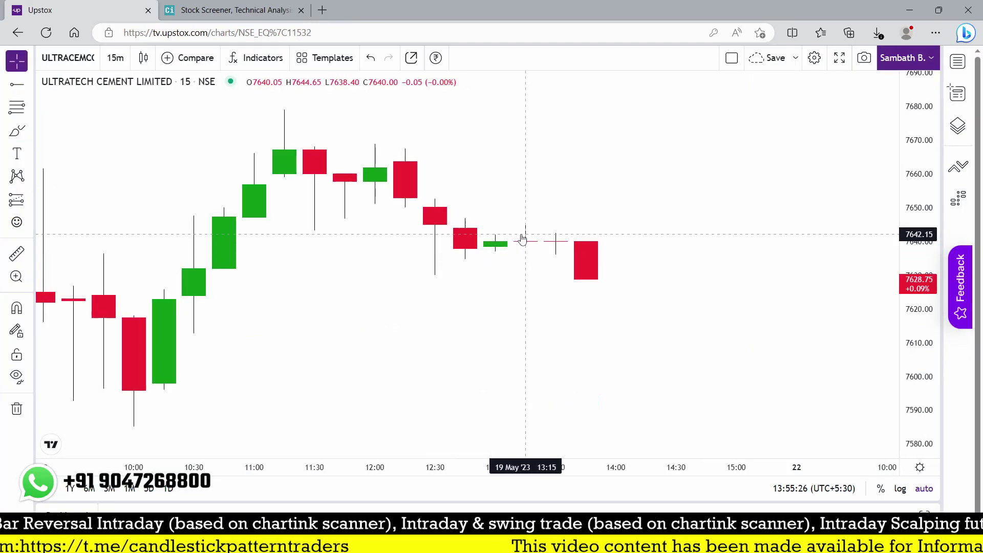
{"action": "scroll", "coordinate": [472, 255], "scroll_direction": "down", "scroll_amount": 3}
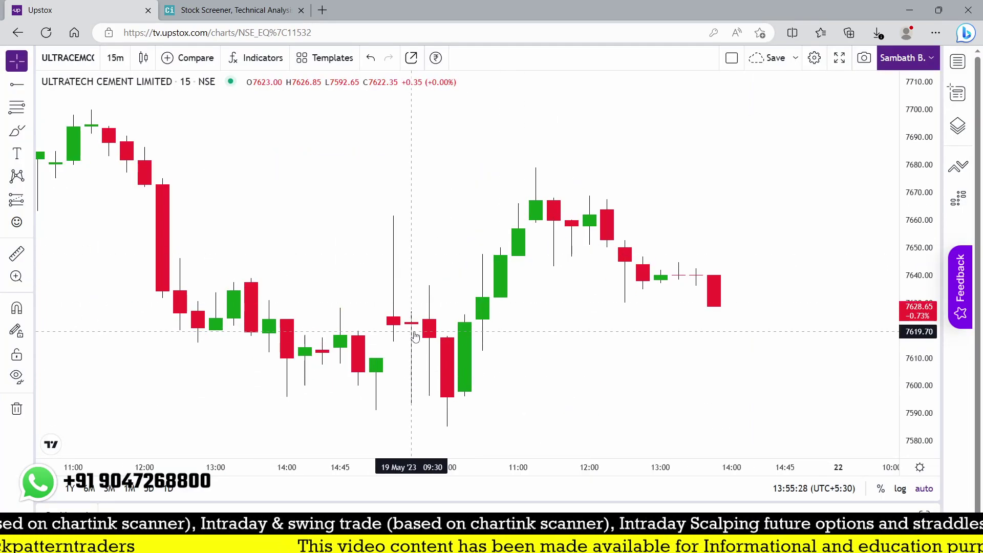
{"action": "scroll", "coordinate": [448, 412], "scroll_direction": "up", "scroll_amount": 2}
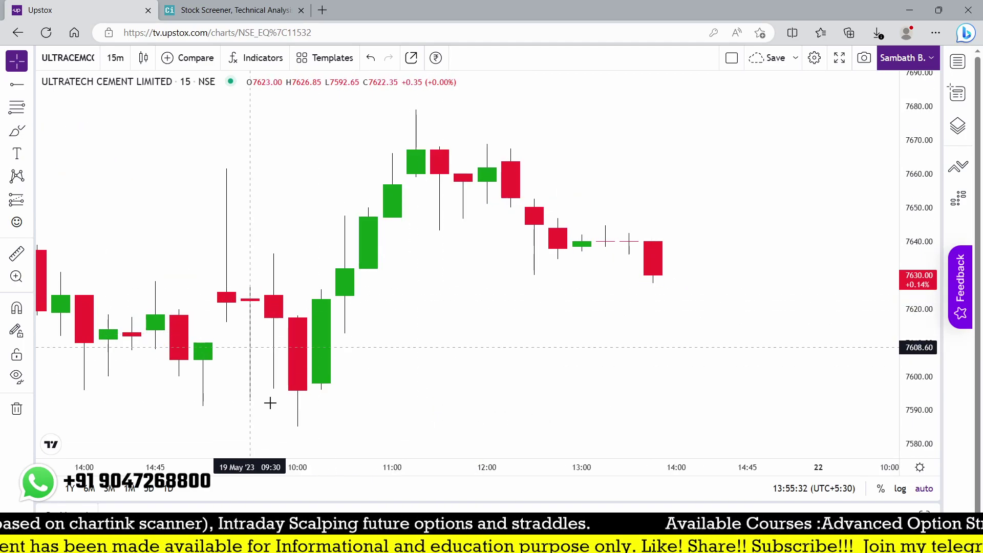
Return to Chartink and run the scan again with all three second-candle filters.
{"action": "left_click", "coordinate": [236, 10]}
{"action": "scroll", "coordinate": [161, 297], "scroll_direction": "up", "scroll_amount": 5}
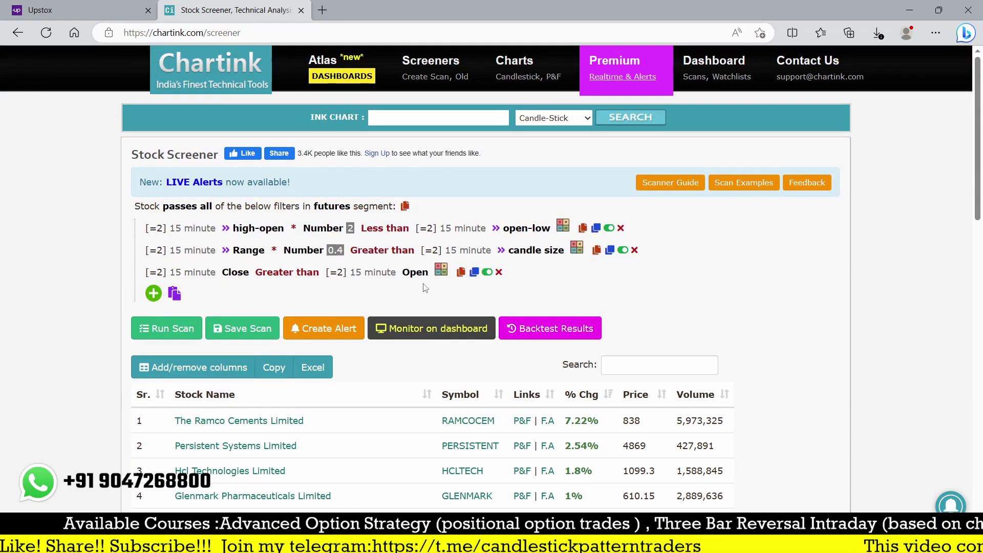
{"action": "left_click", "coordinate": [168, 329]}
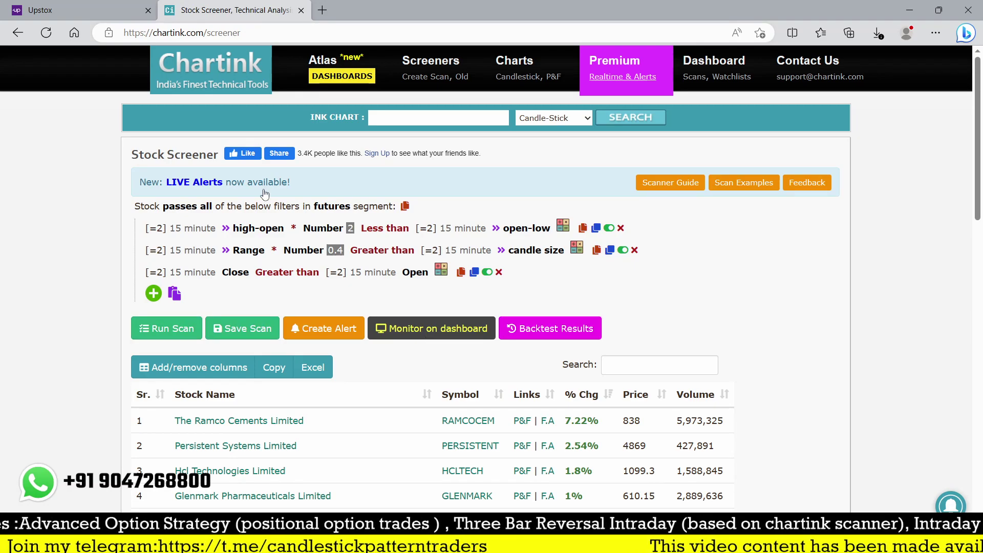
Switch to Upstox and open the PERSISTENT NSE equity chart to examine its opening candles on 19 May.
{"action": "left_click", "coordinate": [62, 10]}
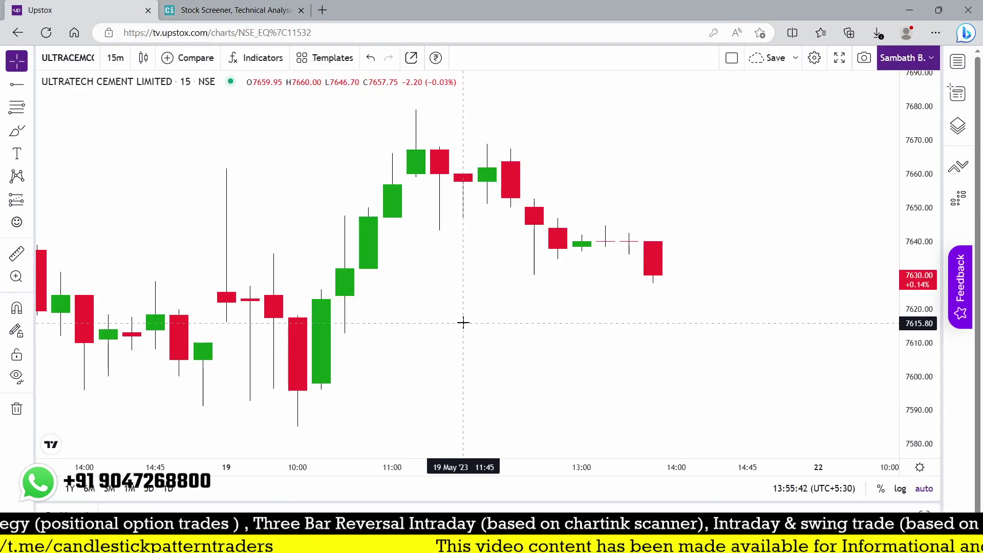
{"action": "type", "text": "pers"}
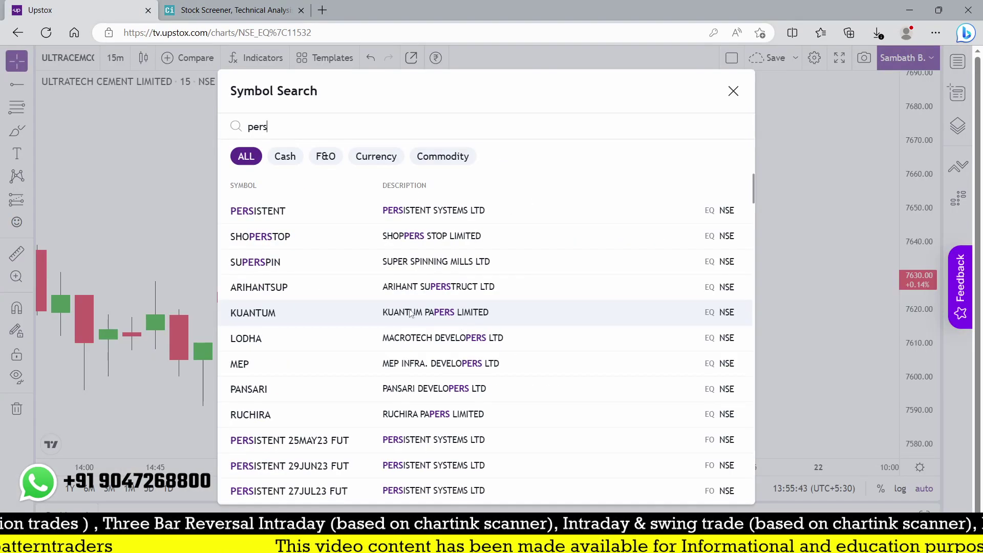
{"action": "left_click", "coordinate": [345, 213]}
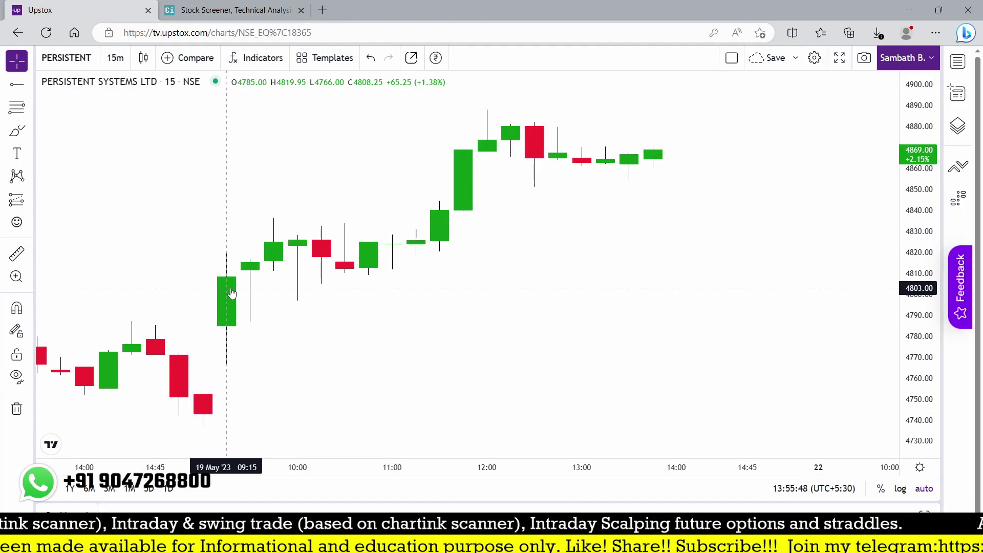
{"action": "scroll", "coordinate": [256, 279], "scroll_direction": "down", "scroll_amount": 3}
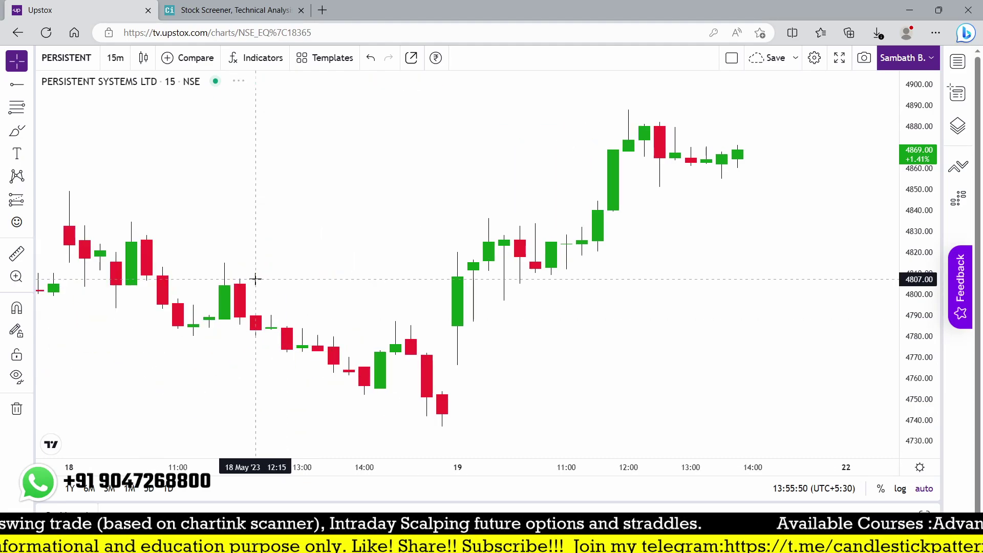
Check the Chartink results for another stock and open the HCLTECH equity chart in Upstox.
{"action": "left_click", "coordinate": [235, 10]}
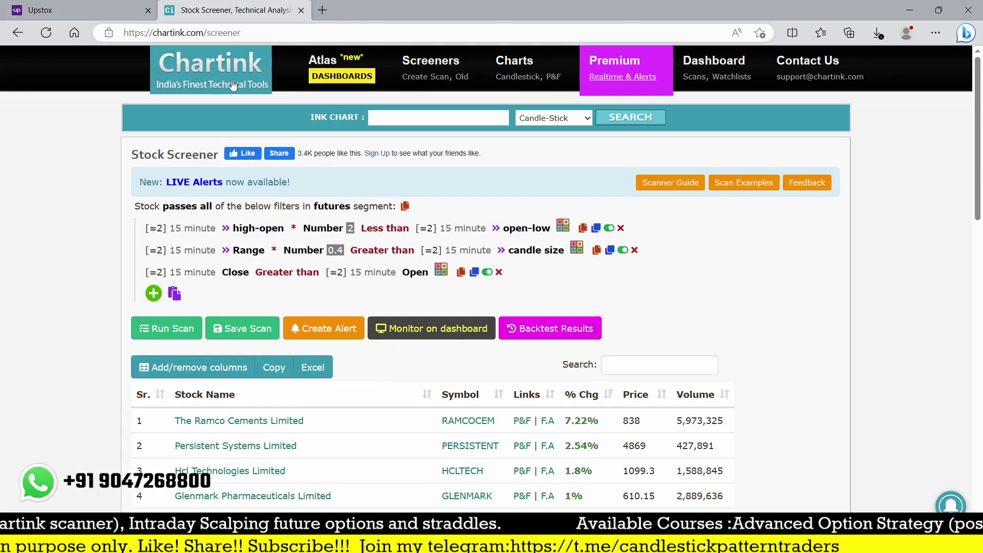
{"action": "left_click", "coordinate": [64, 9]}
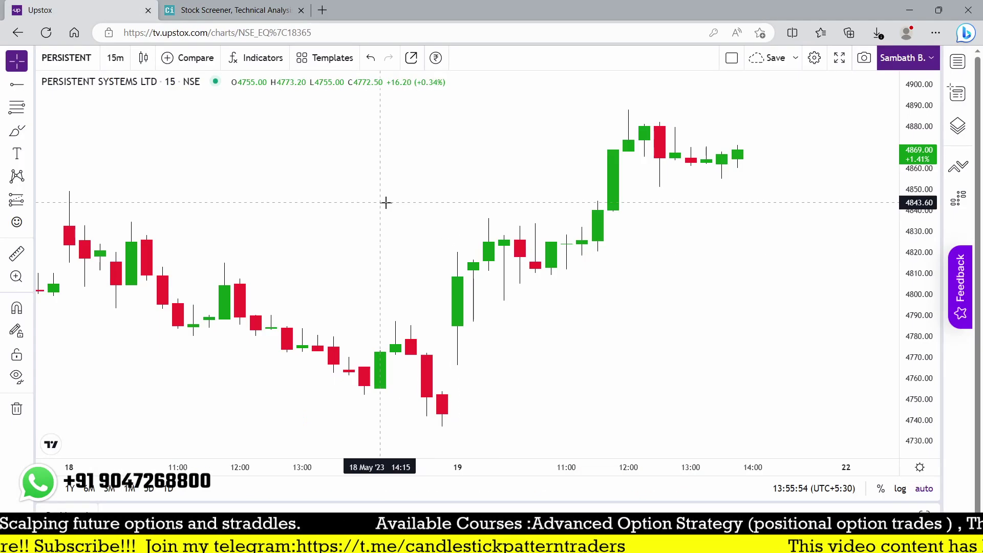
{"action": "type", "text": "HCL-INSYS"}
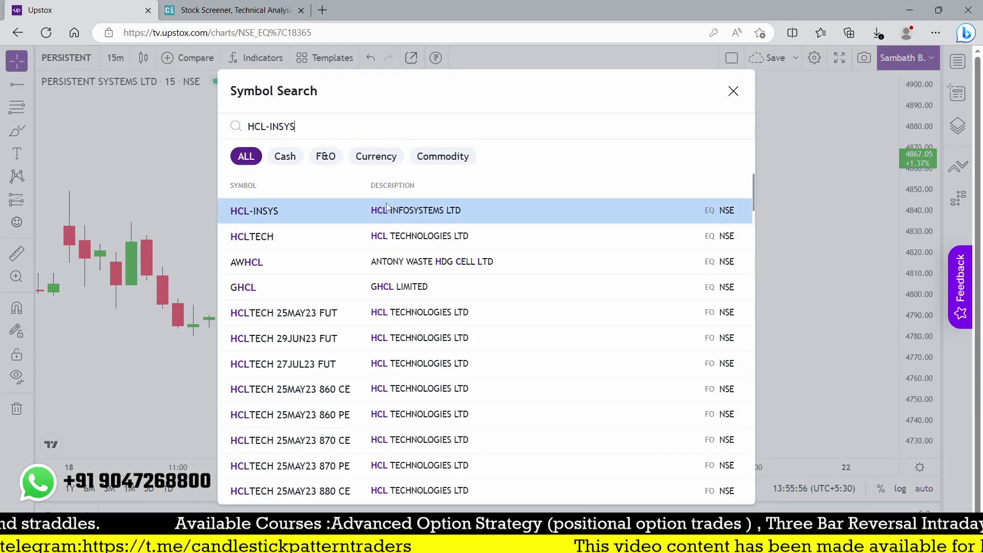
{"action": "key", "text": "Down"}
{"action": "key", "text": "Return"}
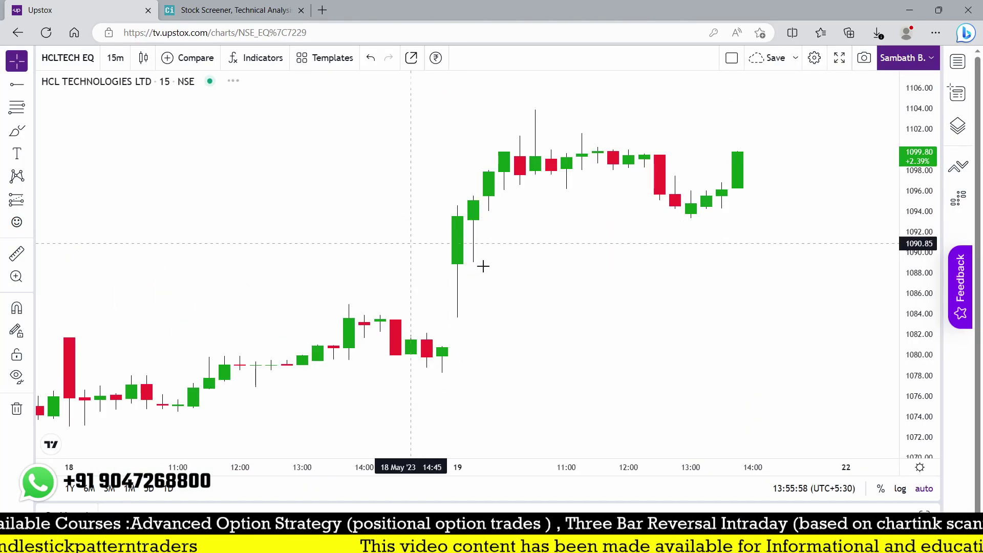
Open the GLENMARK NSE equity chart to examine its second candle of 19 May.
{"action": "type", "text": "glen"}
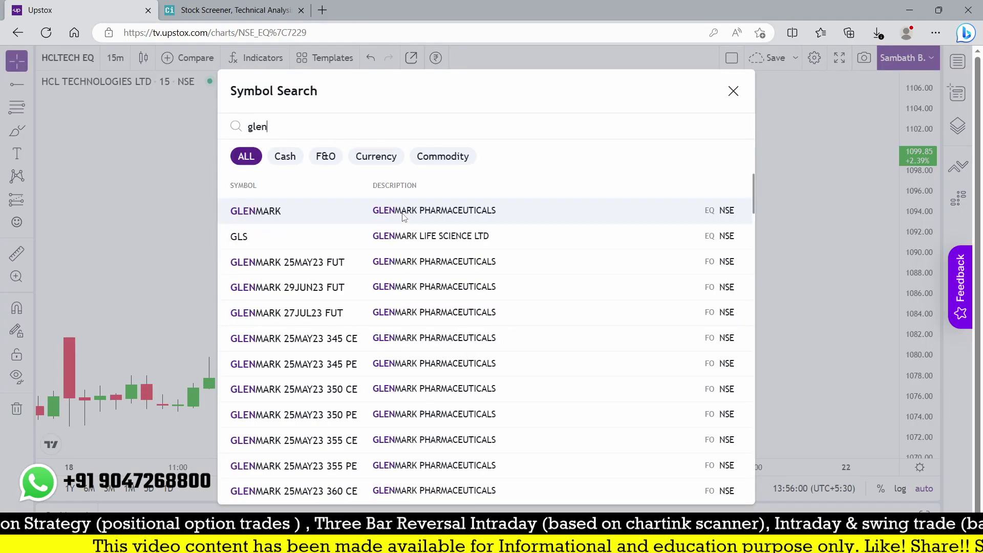
{"action": "key", "text": "Down"}
{"action": "key", "text": "Return"}
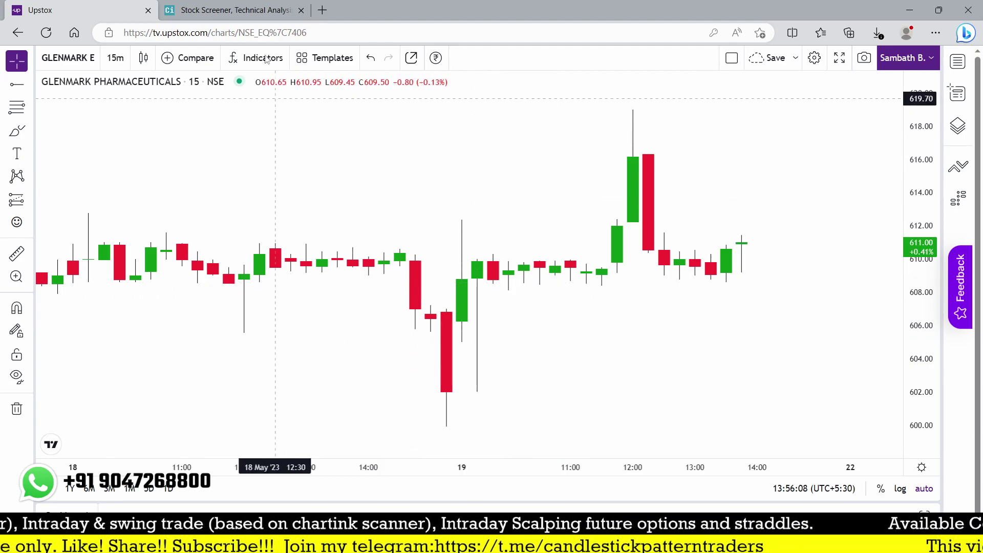
Switch to Chartink, duplicate the Close Greater than Open filter and move the copy to the start of the filter list.
{"action": "key", "text": "ctrl+Tab"}
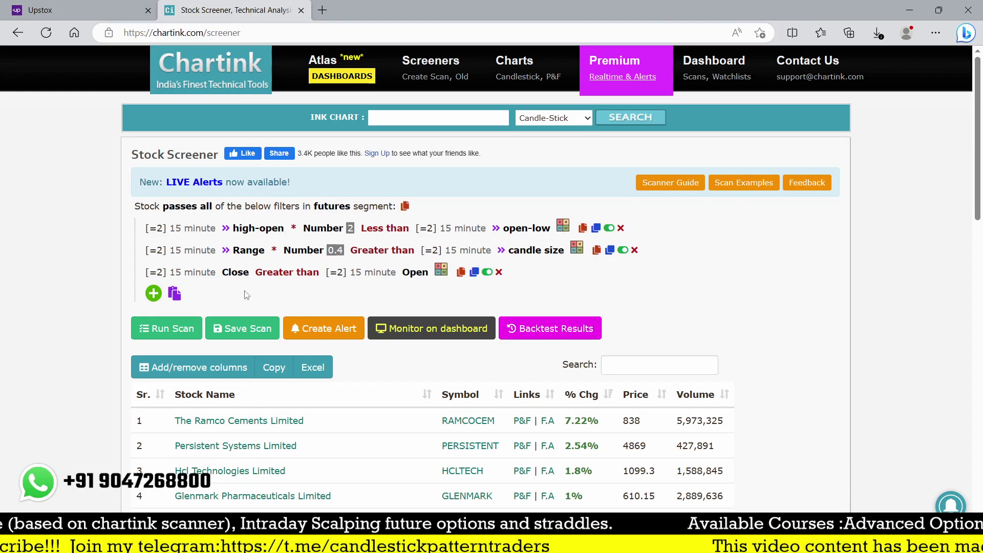
{"action": "left_click", "coordinate": [474, 272]}
{"action": "left_click_drag", "start_coordinate": [307, 297], "coordinate": [321, 223]}
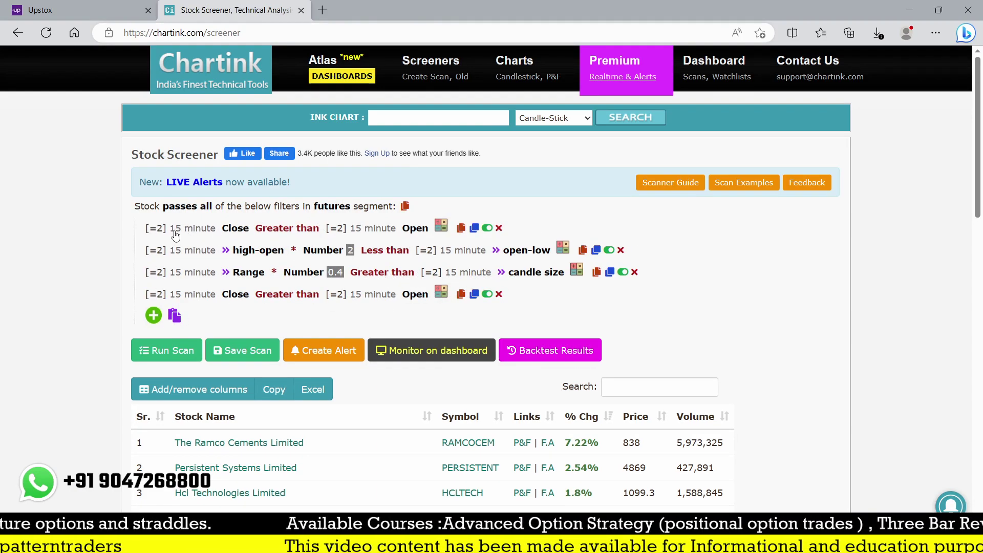
Change the first filter to first-candle [=1] 15 minute Close Less than [=1] 15 minute Open and run the scan.
{"action": "left_click", "coordinate": [155, 228]}
{"action": "left_click", "coordinate": [198, 306]}
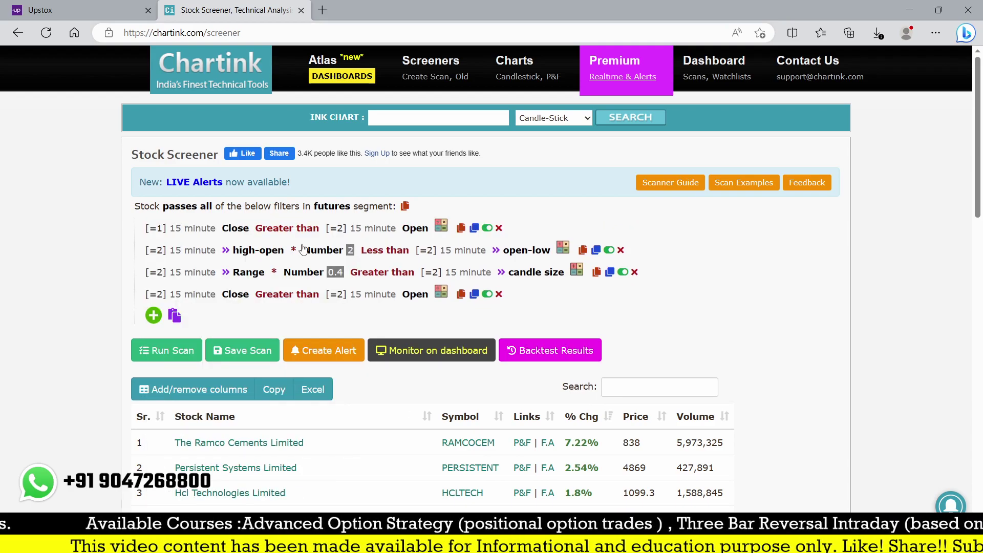
{"action": "left_click", "coordinate": [278, 228]}
{"action": "type", "text": "le"}
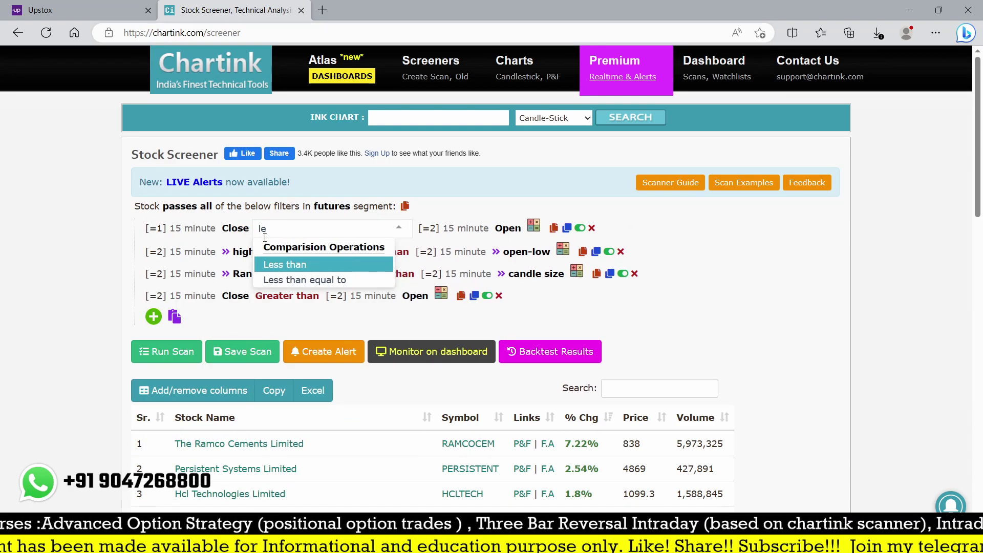
{"action": "left_click", "coordinate": [280, 264]}
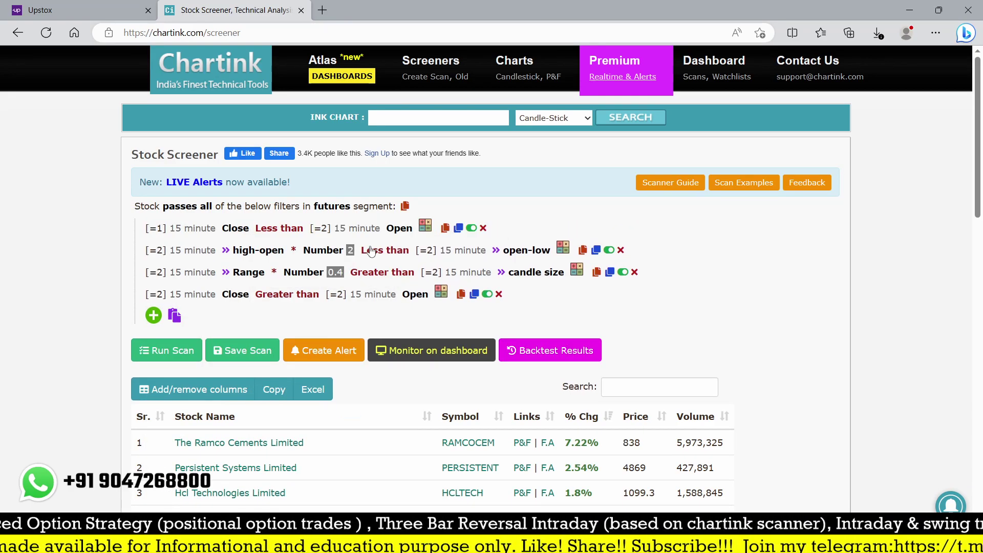
{"action": "left_click", "coordinate": [320, 231]}
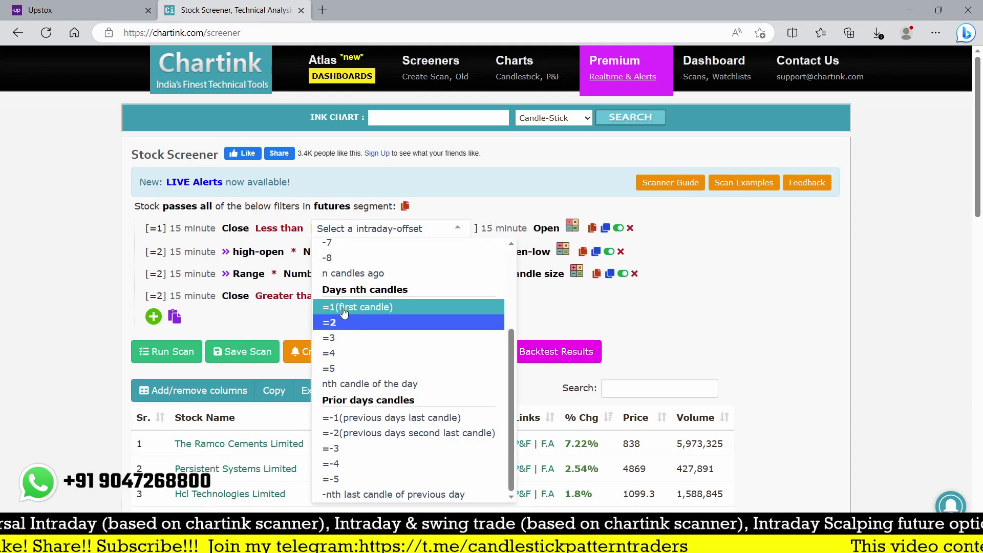
{"action": "left_click", "coordinate": [342, 309]}
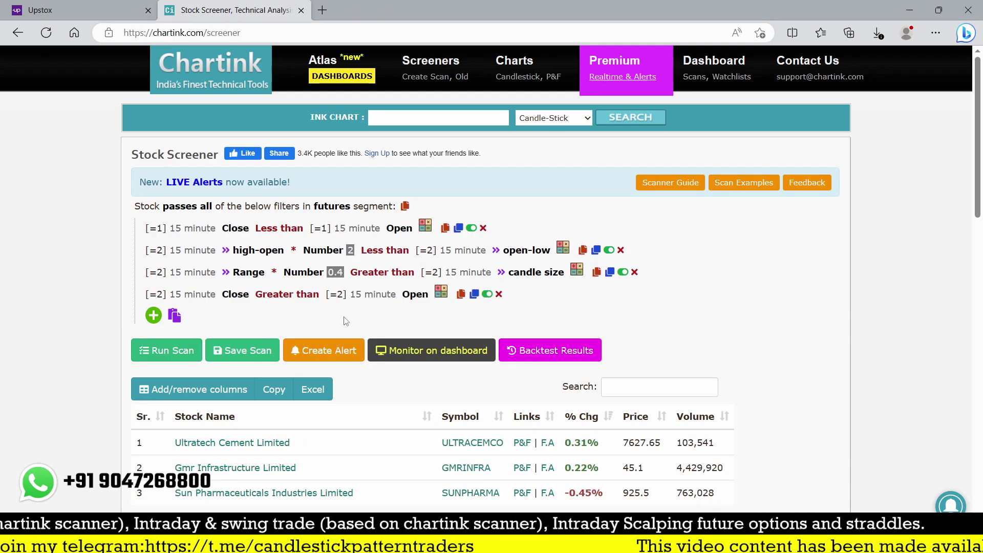
Review the filtered stocks, switch to Upstox and open the ULTRACEMCO NSE equity chart to examine its opening candles on 19 May.
{"action": "scroll", "coordinate": [345, 321], "scroll_direction": "down", "scroll_amount": 3}
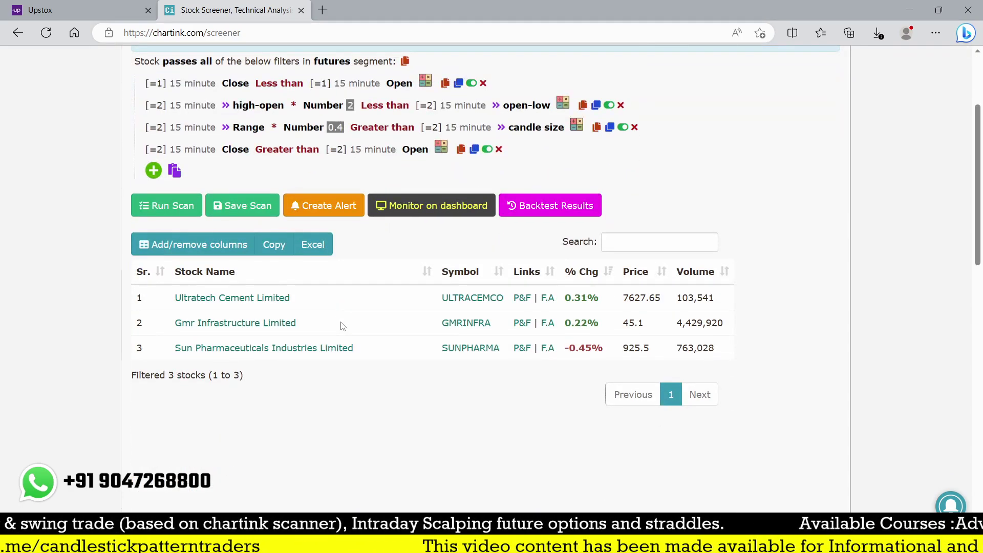
{"action": "left_click", "coordinate": [82, 10]}
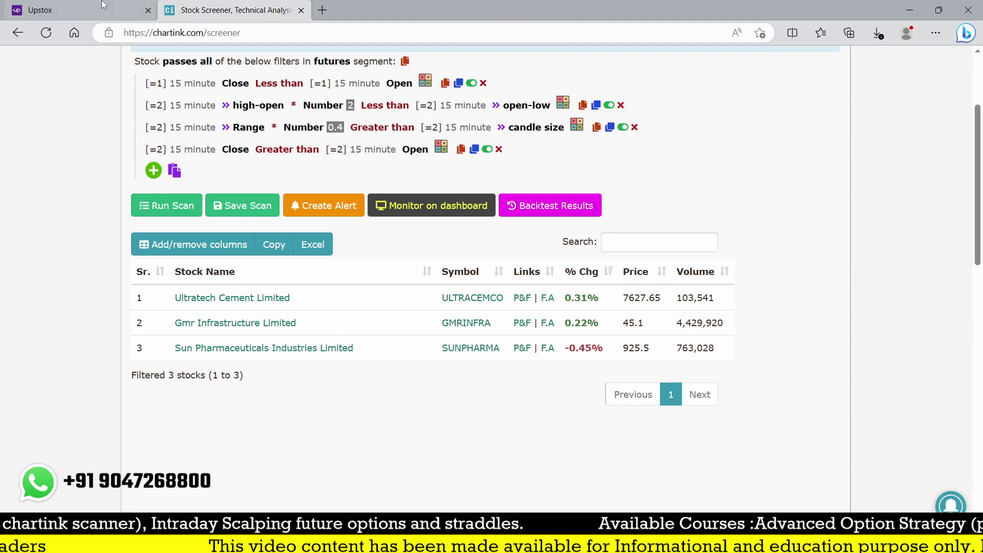
{"action": "type", "text": "ultr"}
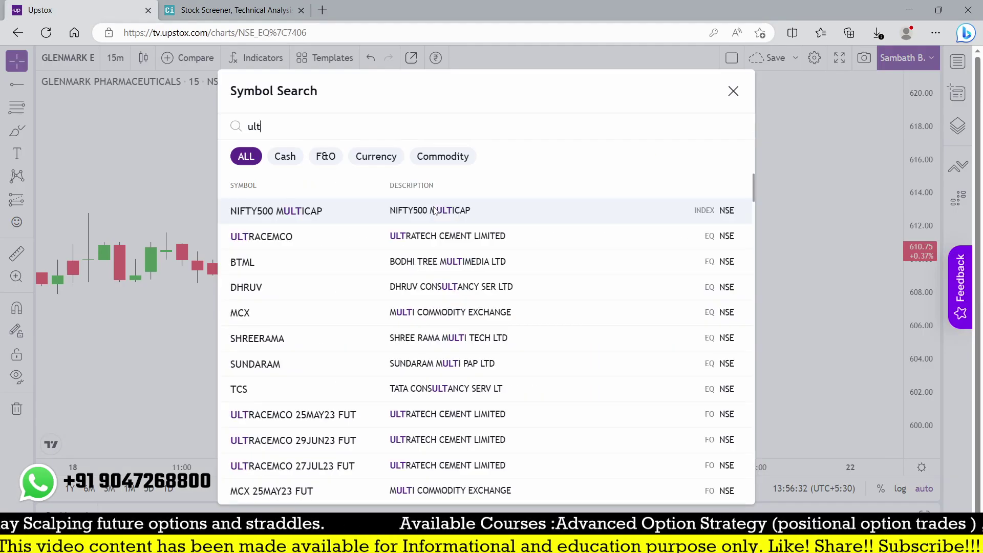
{"action": "left_click", "coordinate": [271, 210]}
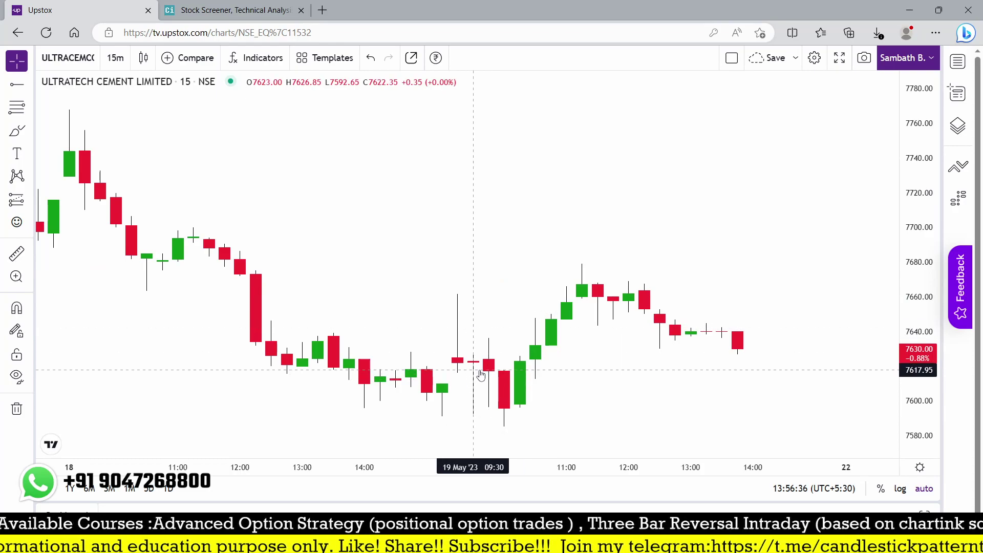
{"action": "scroll", "coordinate": [454, 334], "scroll_direction": "up", "scroll_amount": 2}
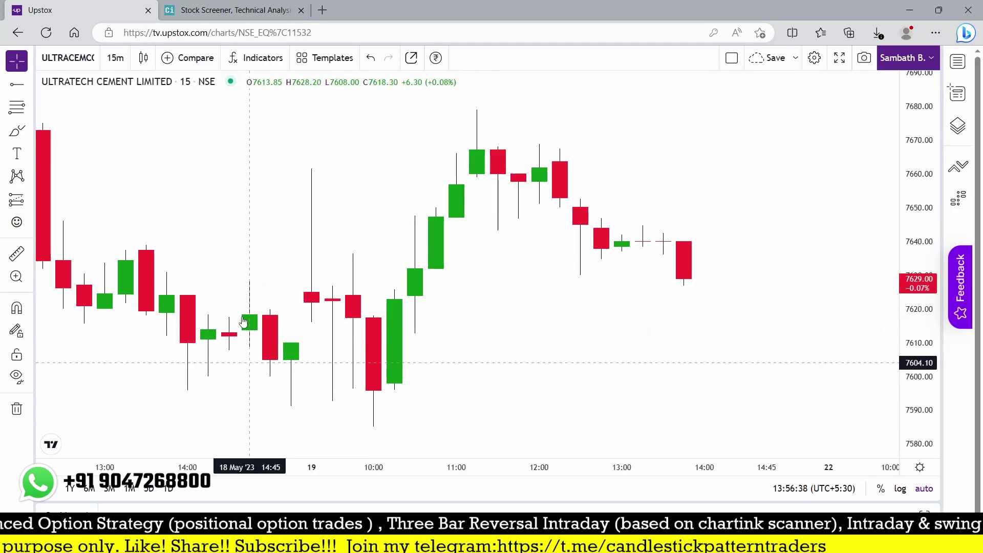
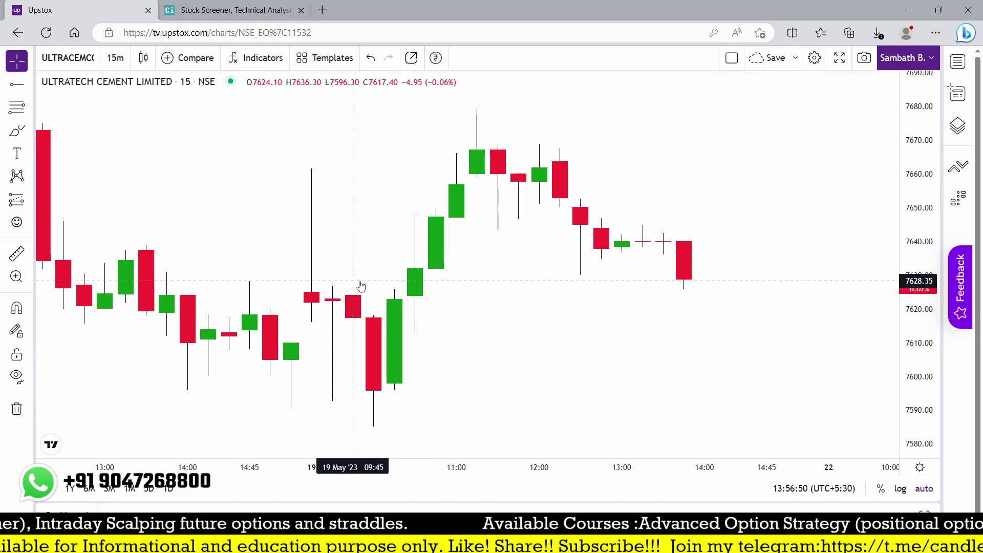
Check the Chartink results for another stock and open the SUNPHARMA NSE equity chart in Upstox.
{"action": "left_click", "coordinate": [233, 9]}
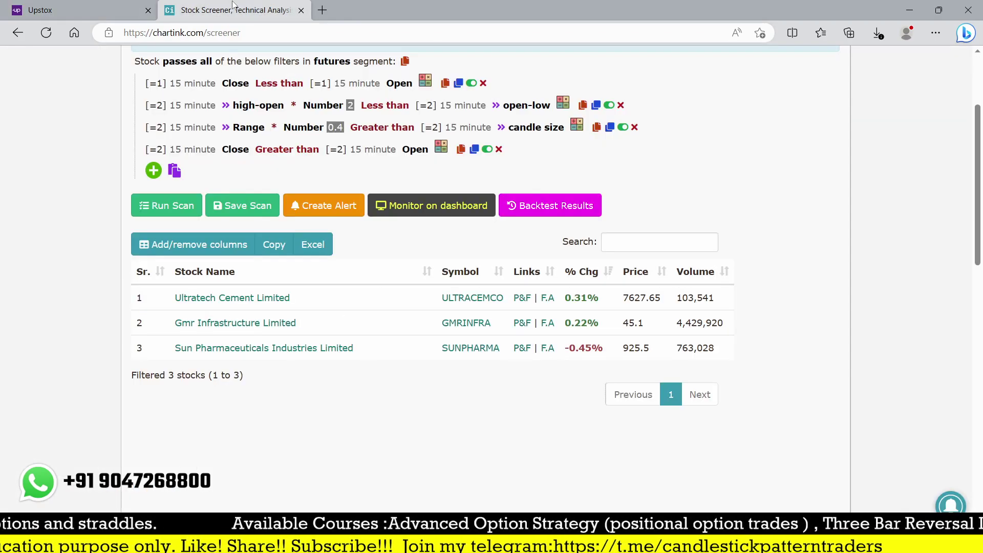
{"action": "left_click", "coordinate": [141, 7]}
{"action": "type", "text": "sun"}
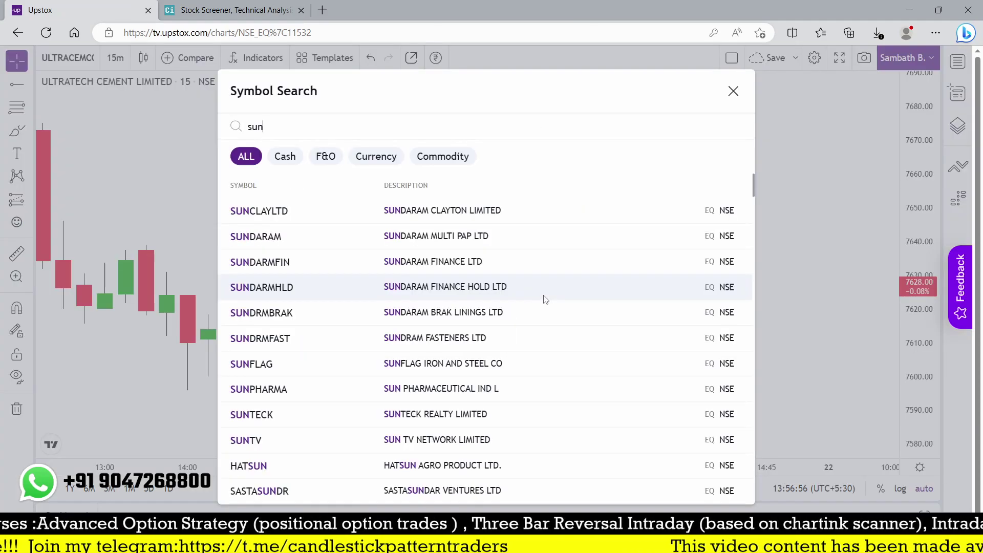
{"action": "type", "text": "p"}
{"action": "left_click", "coordinate": [439, 210]}
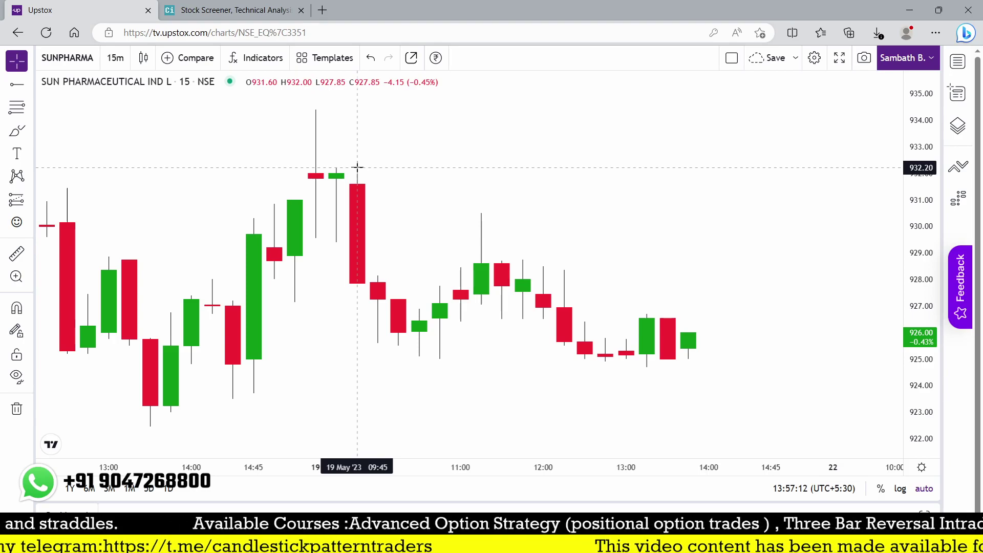
{"action": "scroll", "coordinate": [364, 222], "scroll_direction": "down", "scroll_amount": 2}
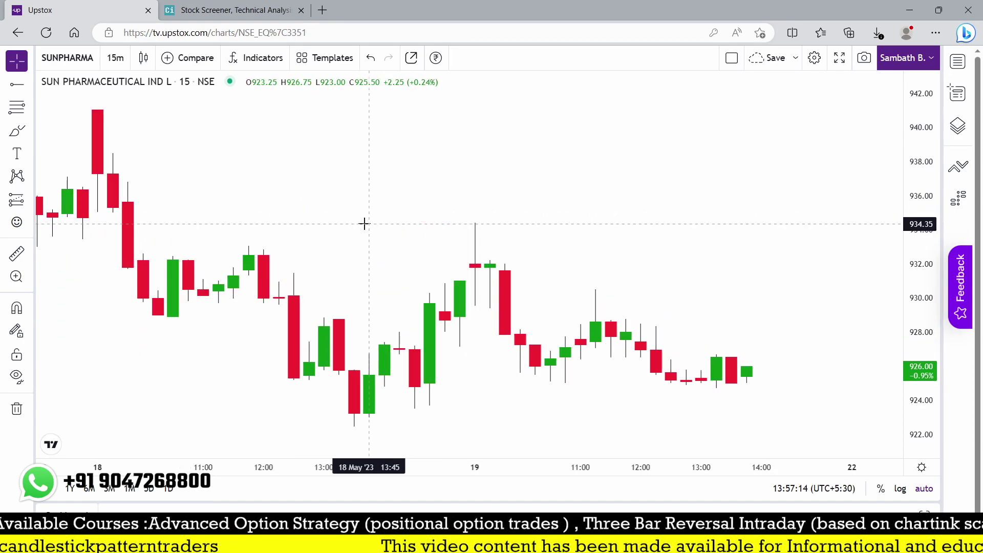
Switch to Chartink, save the scan under the name "test" and resubmit its saved details.
{"action": "left_click", "coordinate": [187, 6]}
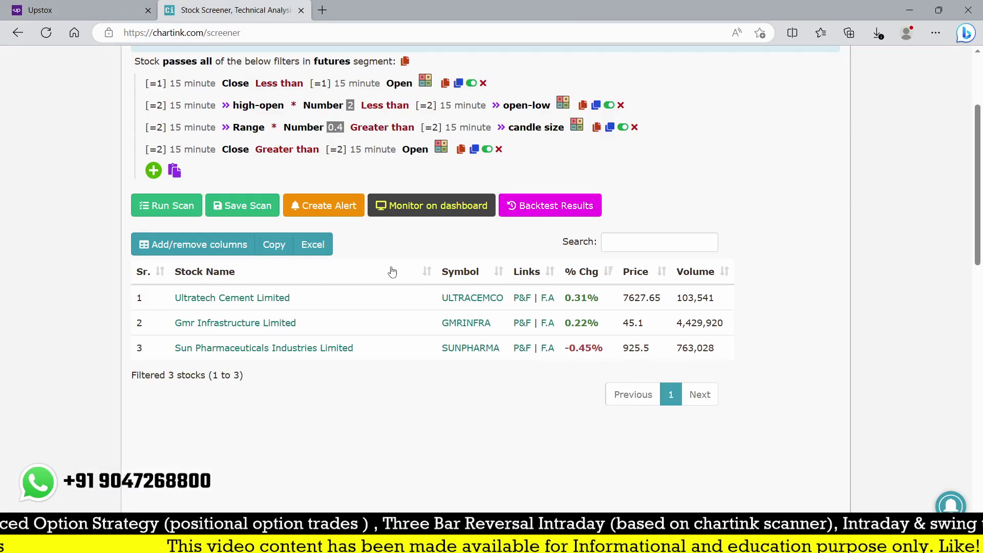
{"action": "left_click", "coordinate": [255, 208]}
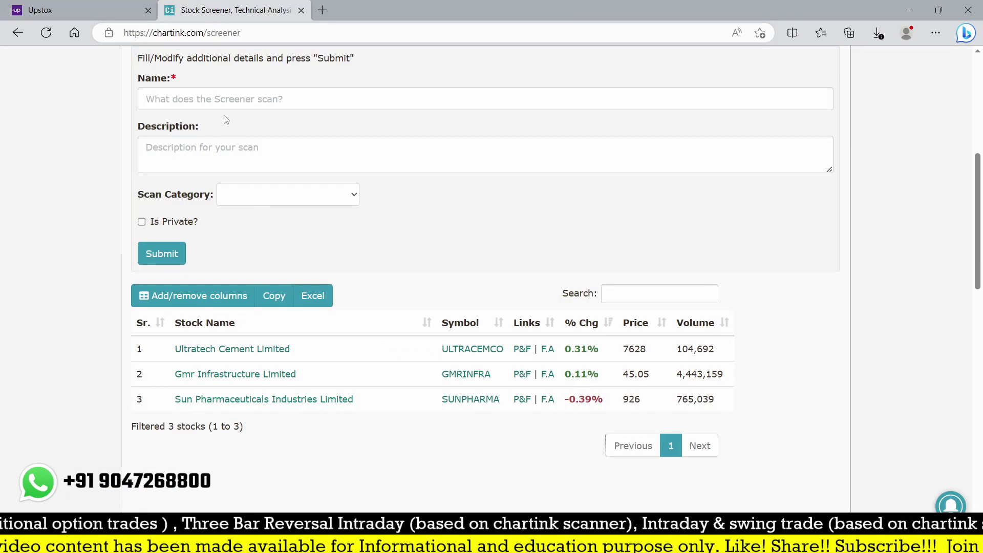
{"action": "type", "text": "test"}
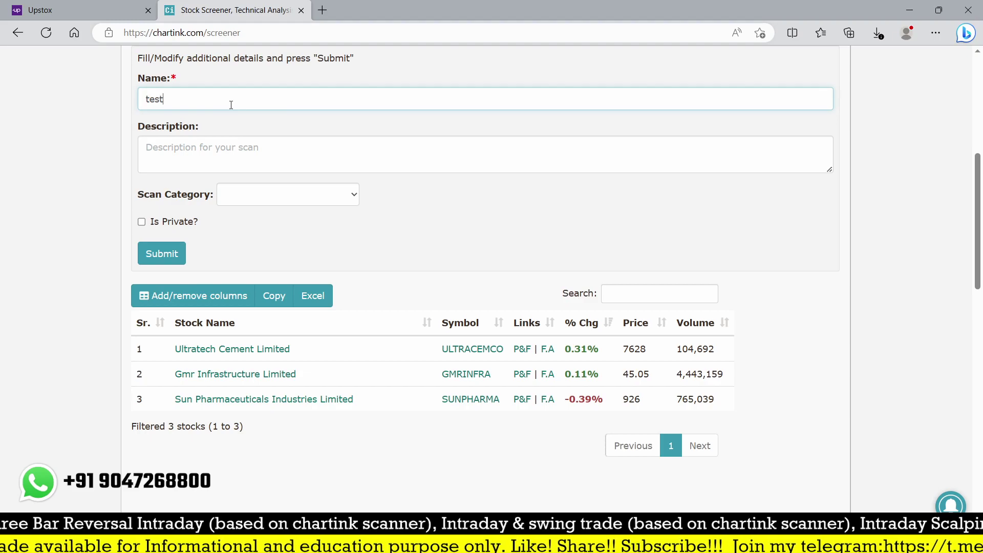
{"action": "left_click", "coordinate": [180, 264]}
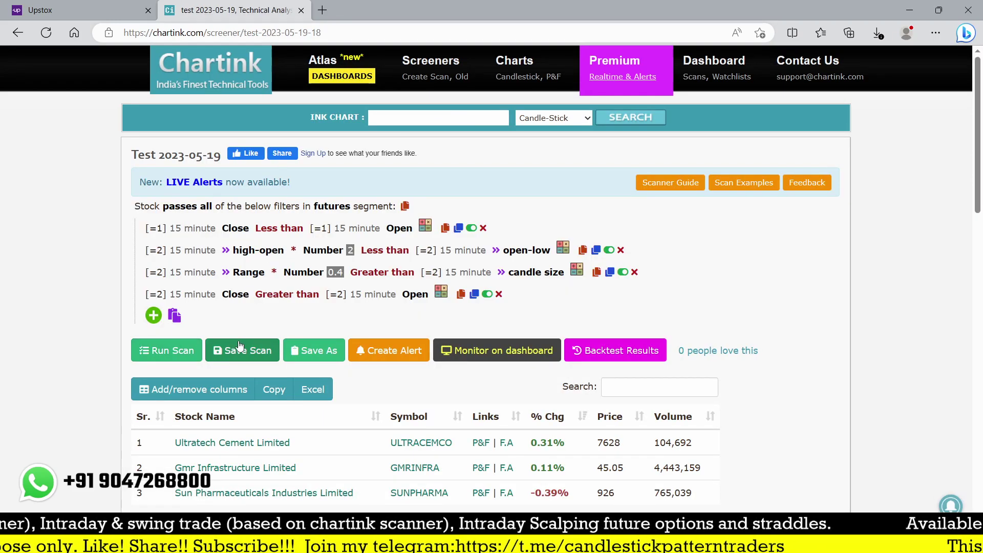
{"action": "left_click", "coordinate": [239, 352]}
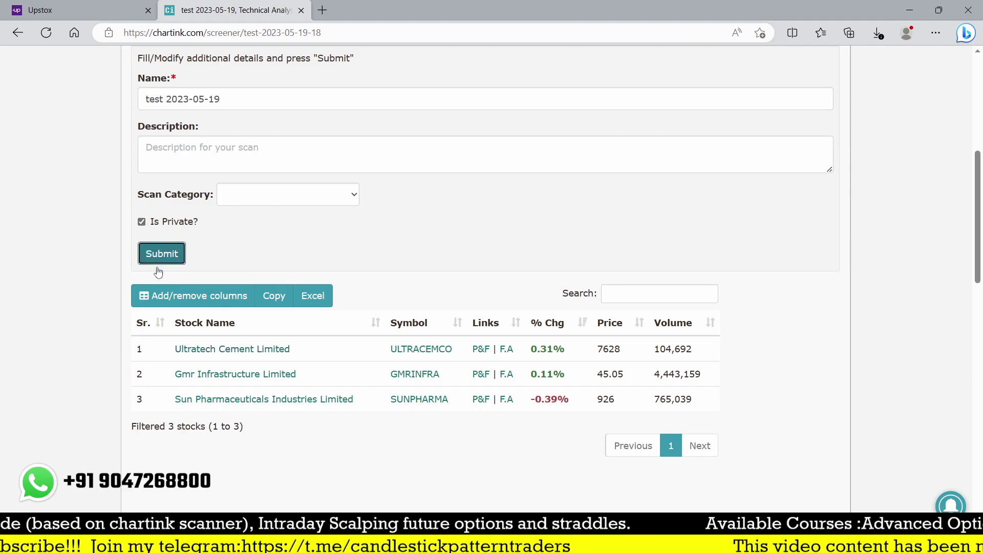
{"action": "left_click", "coordinate": [160, 256]}
Open the list of stocks in the backtest chart filtered for 18-05-2023 at 10:00 am.
{"action": "scroll", "coordinate": [382, 264], "scroll_direction": "down", "scroll_amount": 6}
{"action": "scroll", "coordinate": [384, 264], "scroll_direction": "down", "scroll_amount": 7}
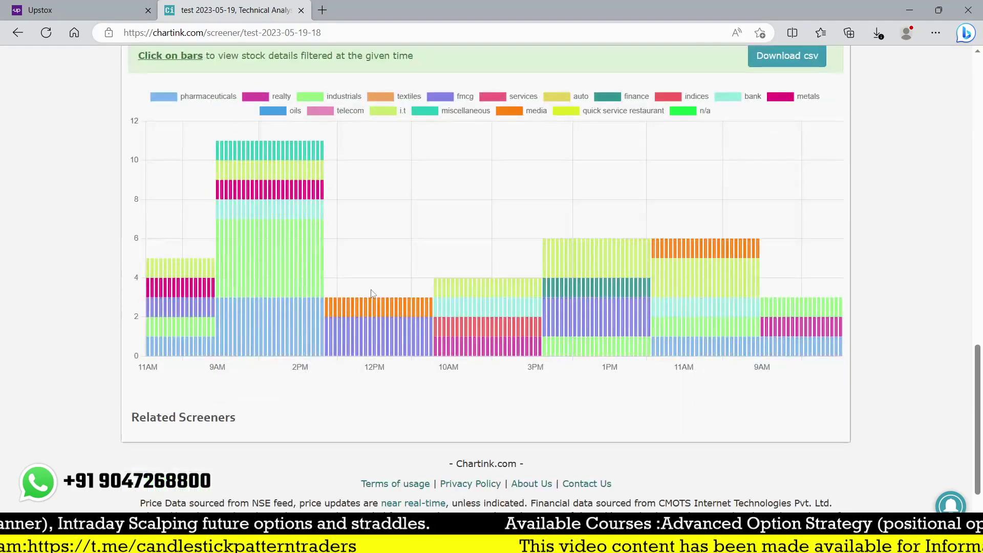
{"action": "left_click", "coordinate": [668, 261]}
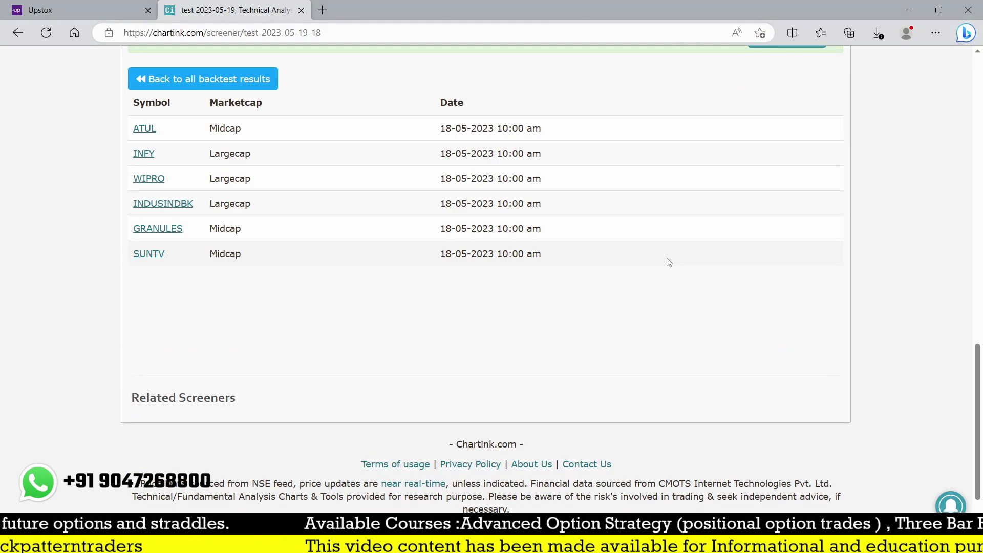
Switch to Upstox and open the ATUL NSE equity chart to examine its first candles of 18 May.
{"action": "left_click", "coordinate": [76, 6]}
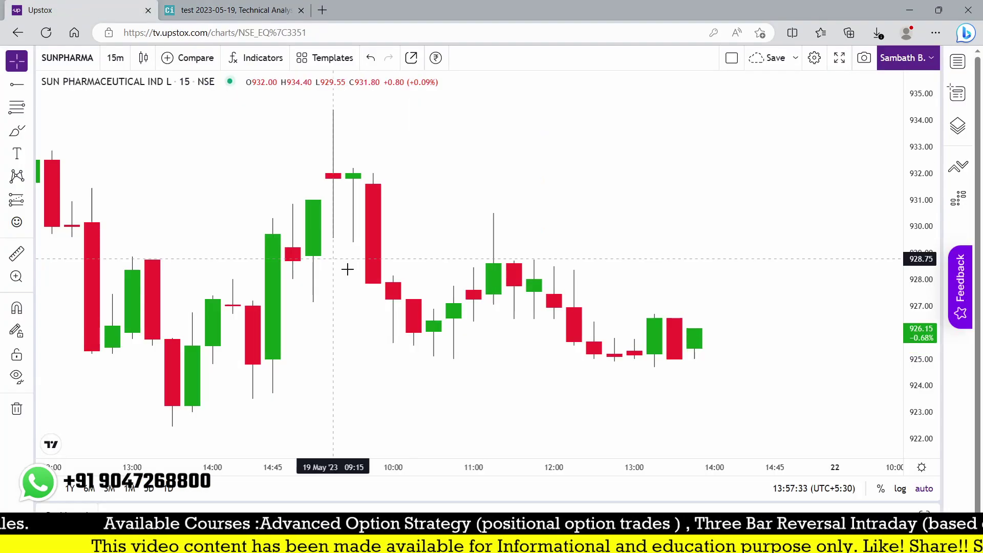
{"action": "type", "text": "atul"}
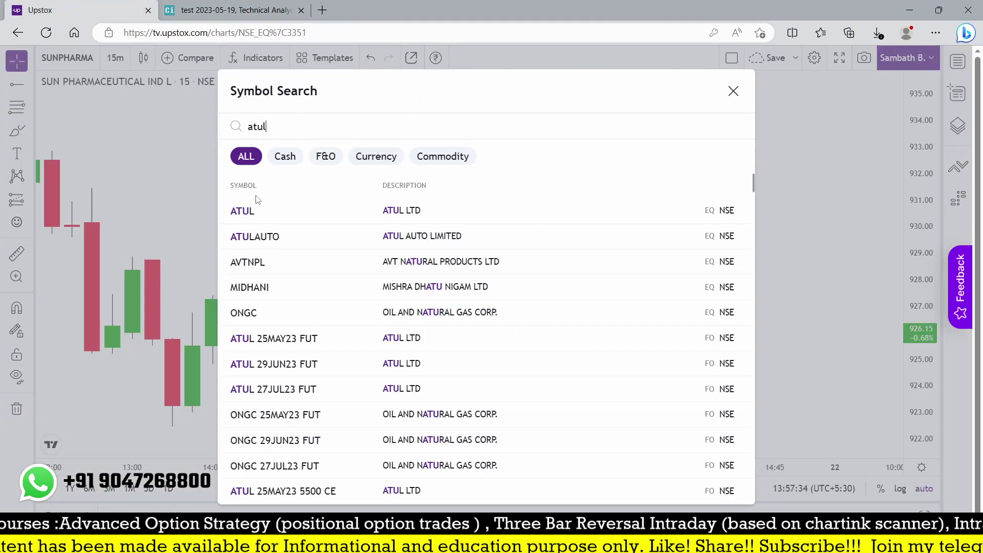
{"action": "left_click", "coordinate": [266, 215]}
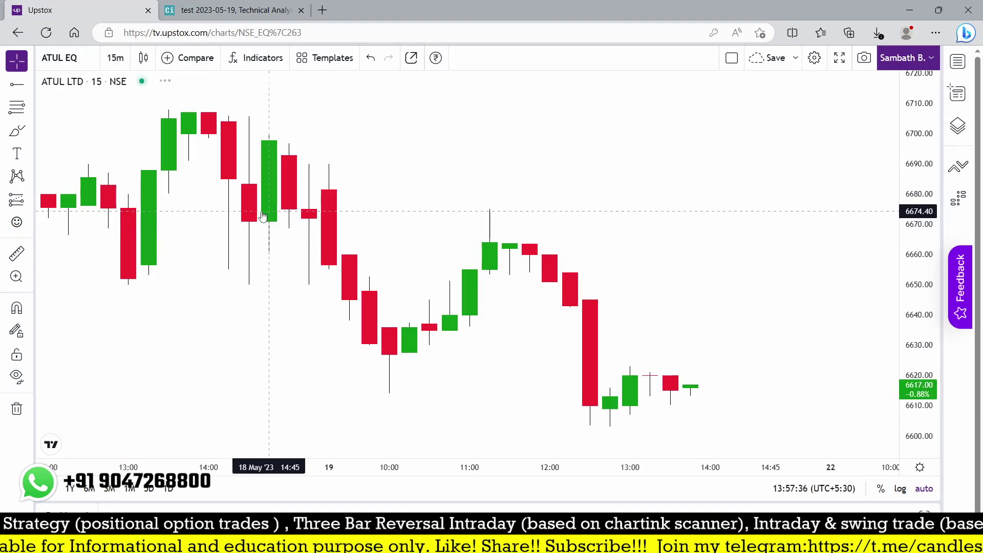
{"action": "scroll", "coordinate": [279, 246], "scroll_direction": "down", "scroll_amount": 2}
{"action": "scroll", "coordinate": [404, 233], "scroll_direction": "down", "scroll_amount": 2}
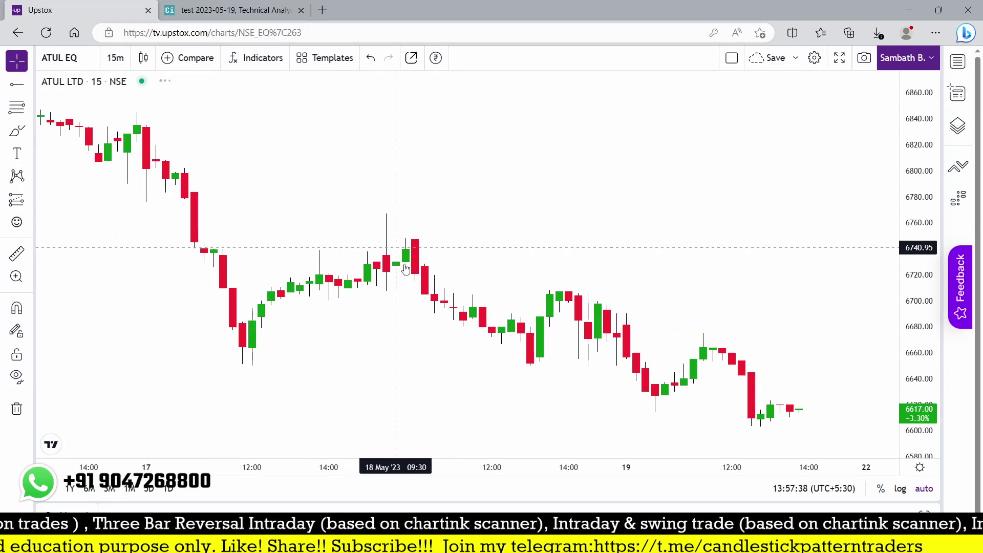
{"action": "left_click_drag", "start_coordinate": [292, 317], "coordinate": [448, 304]}
{"action": "scroll", "coordinate": [628, 256], "scroll_direction": "up", "scroll_amount": 1}
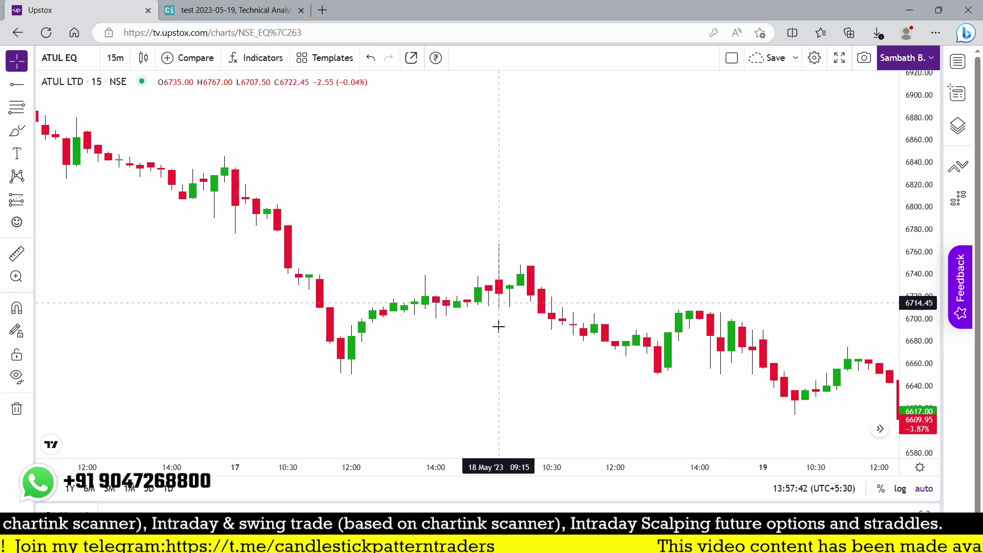
{"action": "scroll", "coordinate": [476, 329], "scroll_direction": "up", "scroll_amount": 2}
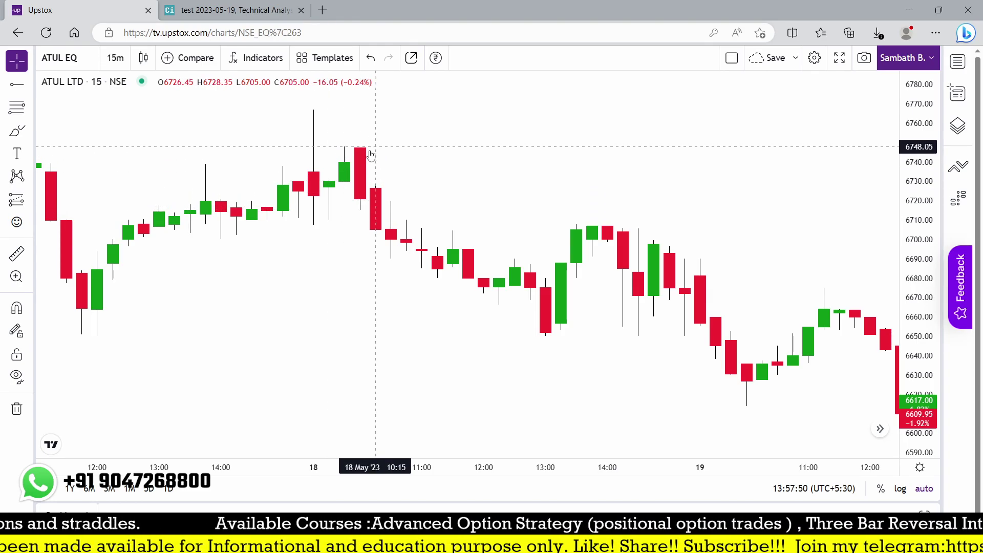
Check the Chartink backtest list for another stock and open the INDUSINDBK equity chart in Upstox to examine its first 18 May candles.
{"action": "left_click", "coordinate": [245, 6]}
{"action": "left_click", "coordinate": [57, 8]}
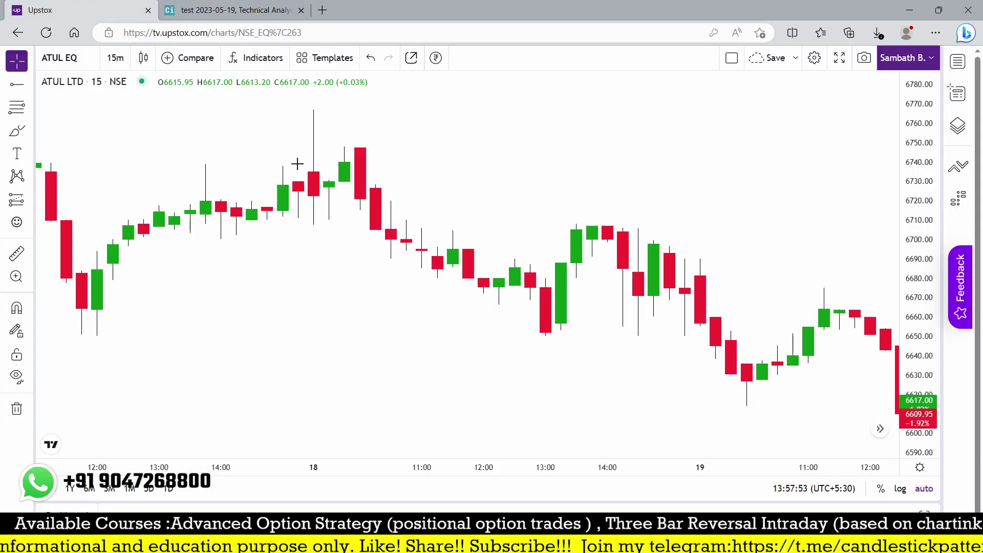
{"action": "type", "text": "indus"}
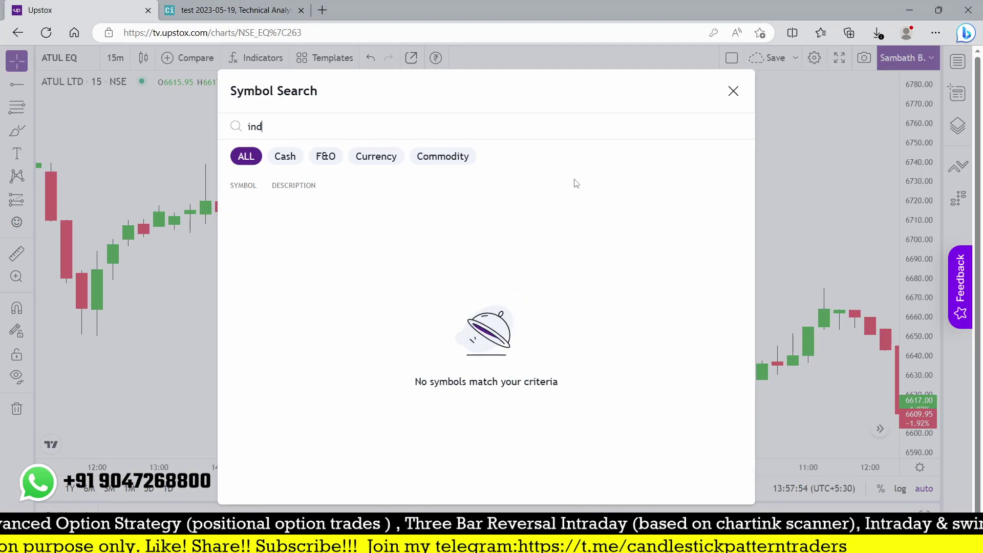
{"action": "left_click", "coordinate": [336, 210]}
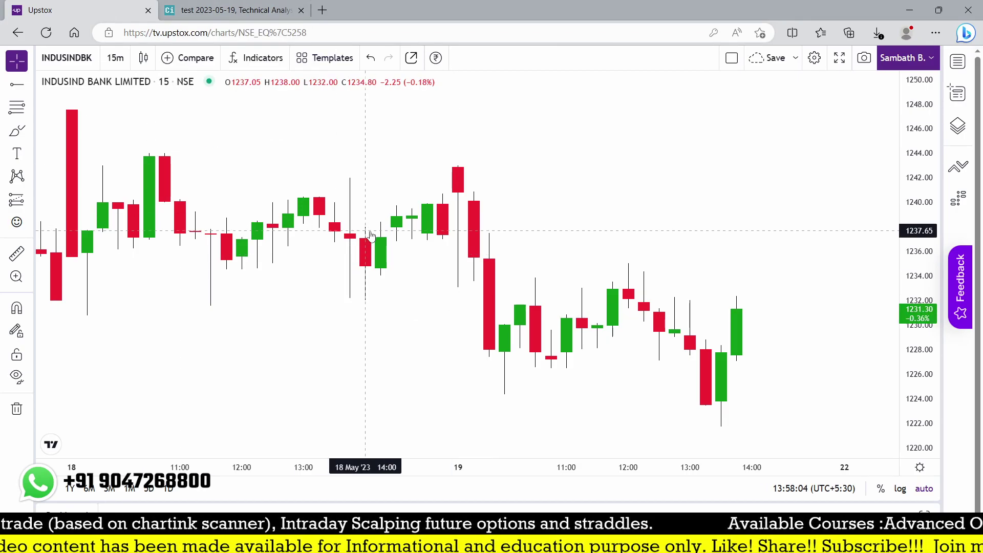
{"action": "left_click_drag", "start_coordinate": [421, 362], "coordinate": [502, 364]}
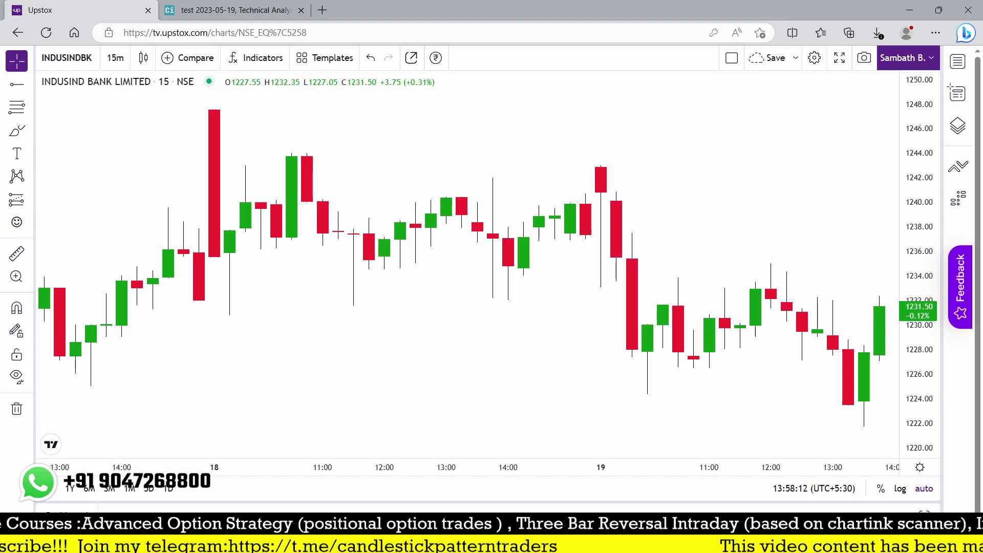
{"action": "mouse_move", "coordinate": [219, 102]}
{"action": "left_mouse_down"}
{"action": "mouse_move", "coordinate": [189, 123]}
{"action": "mouse_move", "coordinate": [226, 324]}
{"action": "mouse_move", "coordinate": [254, 236]}
{"action": "mouse_move", "coordinate": [288, 179]}
{"action": "left_mouse_up"}
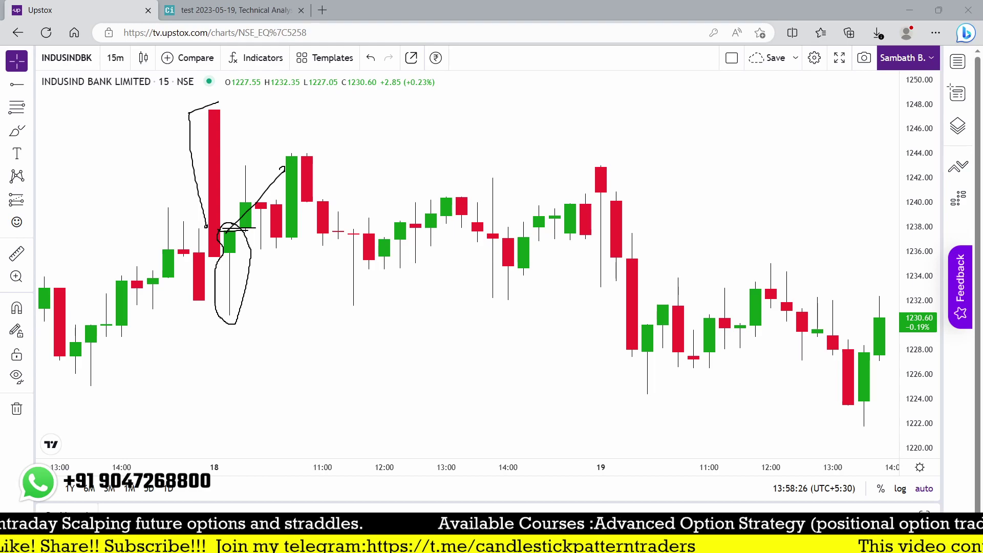
{"action": "key", "text": "Escape"}
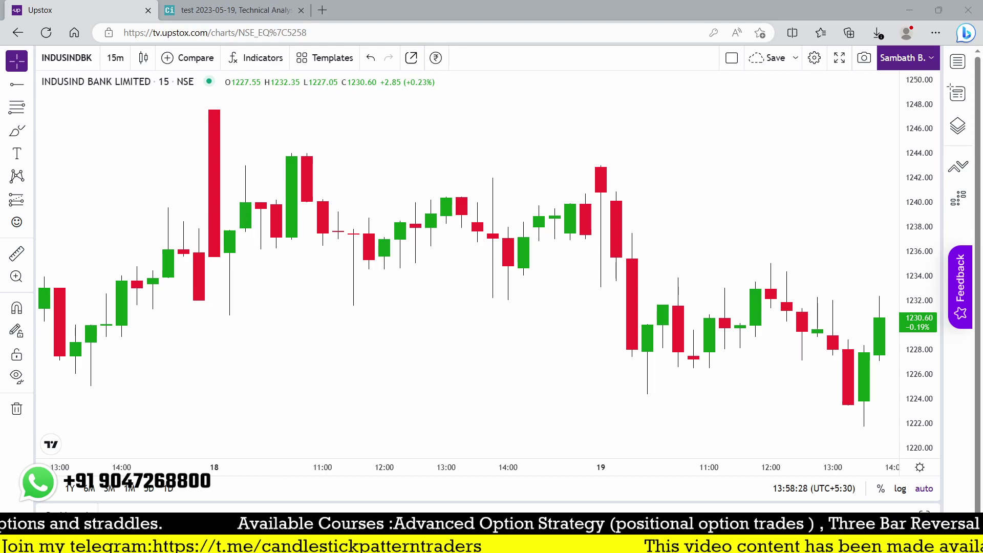
Check the Chartink backtest list for the next stock and open the GRANULES NSE equity chart in Upstox to examine its first 18 May candles.
{"action": "left_click", "coordinate": [224, 5]}
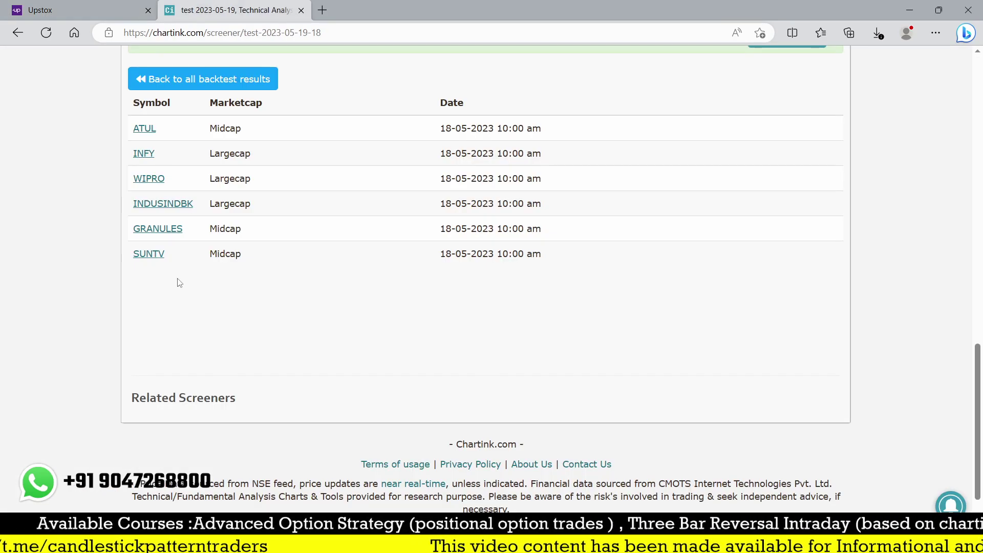
{"action": "left_click", "coordinate": [102, 5]}
{"action": "type", "text": "gran"}
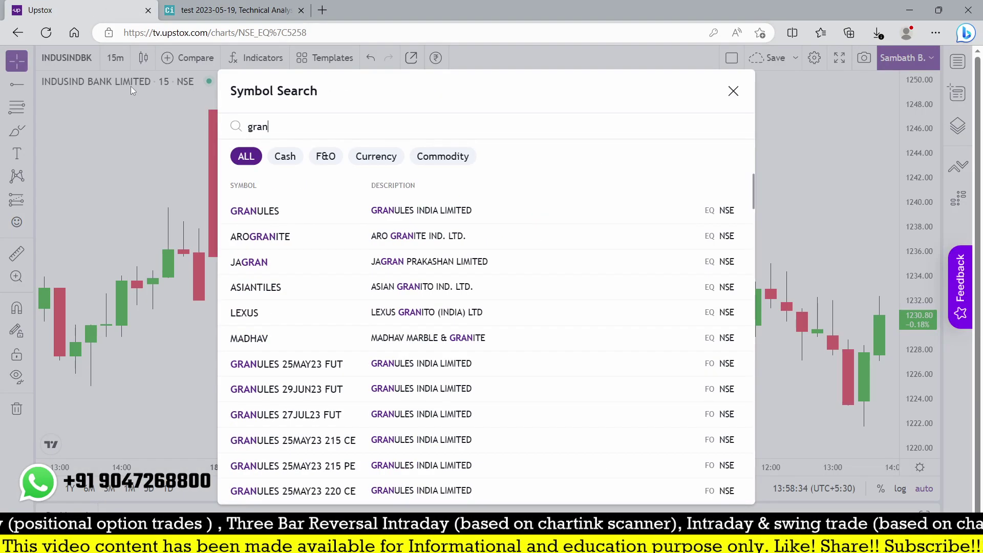
{"action": "left_click", "coordinate": [281, 211]}
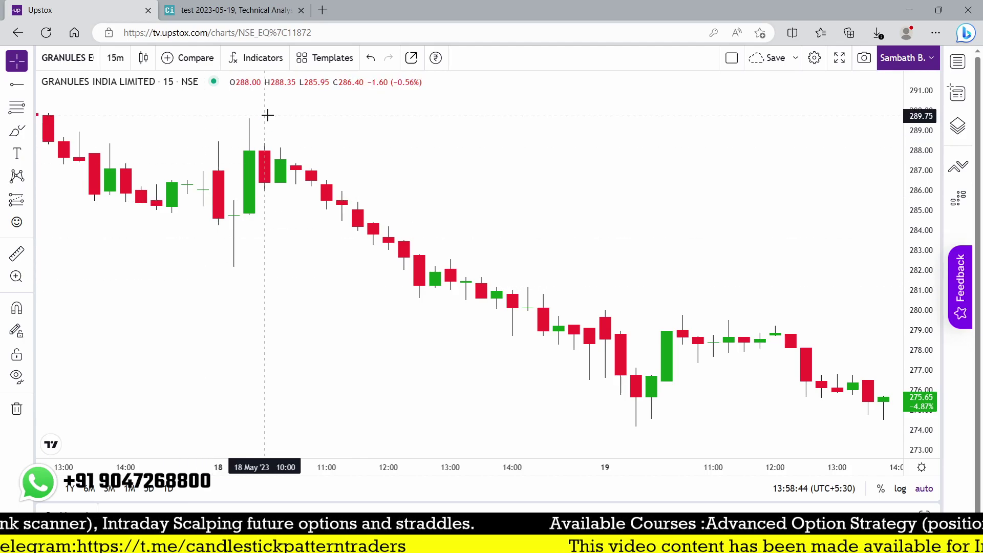
{"action": "scroll", "coordinate": [250, 213], "scroll_direction": "down", "scroll_amount": 2}
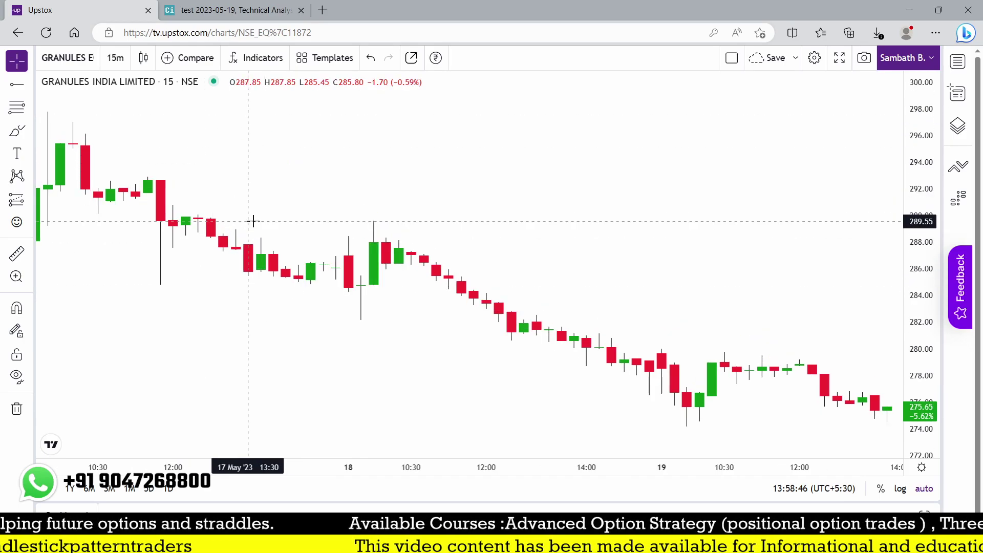
{"action": "scroll", "coordinate": [417, 266], "scroll_direction": "down", "scroll_amount": 3}
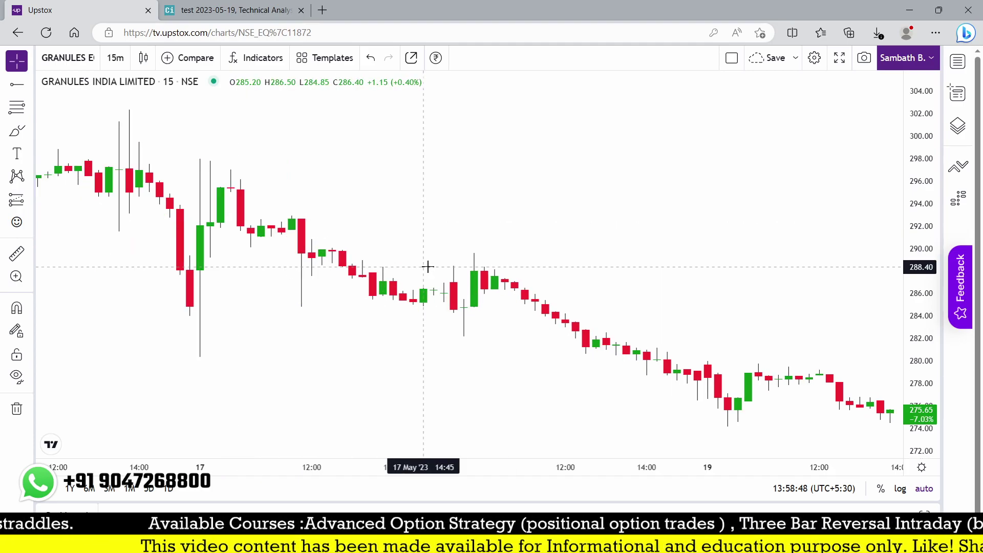
{"action": "scroll", "coordinate": [429, 272], "scroll_direction": "up", "scroll_amount": 2}
Return to the Chartink list for the last stock and open the SUNTV equity chart in Upstox to examine its 18 May candles.
{"action": "key", "text": "ctrl+Tab"}
{"action": "scroll", "coordinate": [471, 307], "scroll_direction": "up", "scroll_amount": 10}
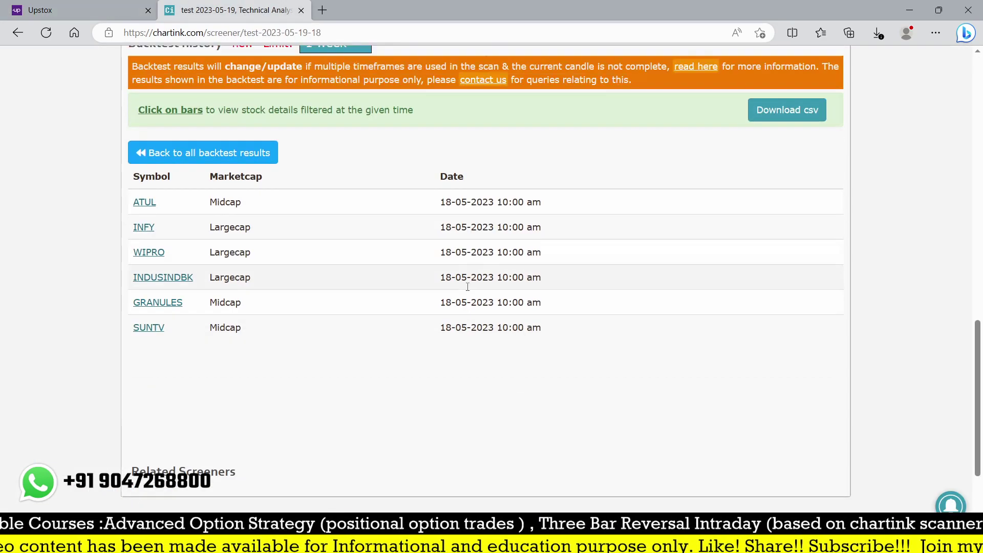
{"action": "scroll", "coordinate": [473, 291], "scroll_direction": "down", "scroll_amount": 7}
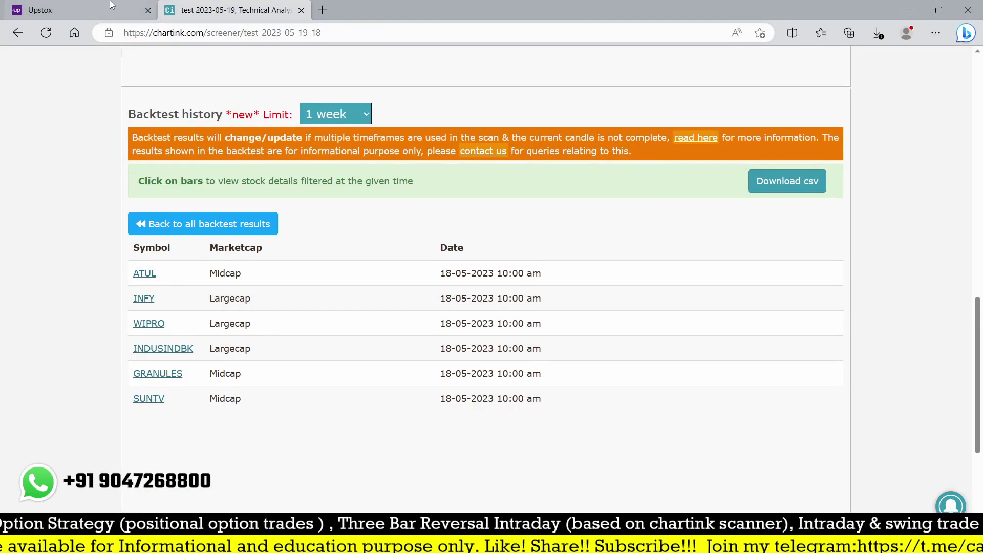
{"action": "key", "text": "ctrl+Tab"}
{"action": "type", "text": "suntv"}
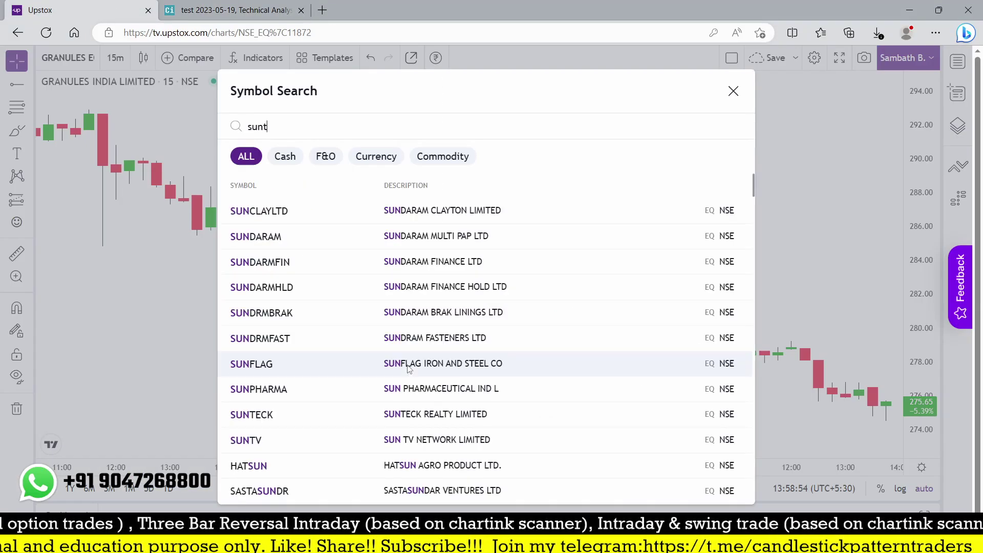
{"action": "left_click", "coordinate": [328, 211]}
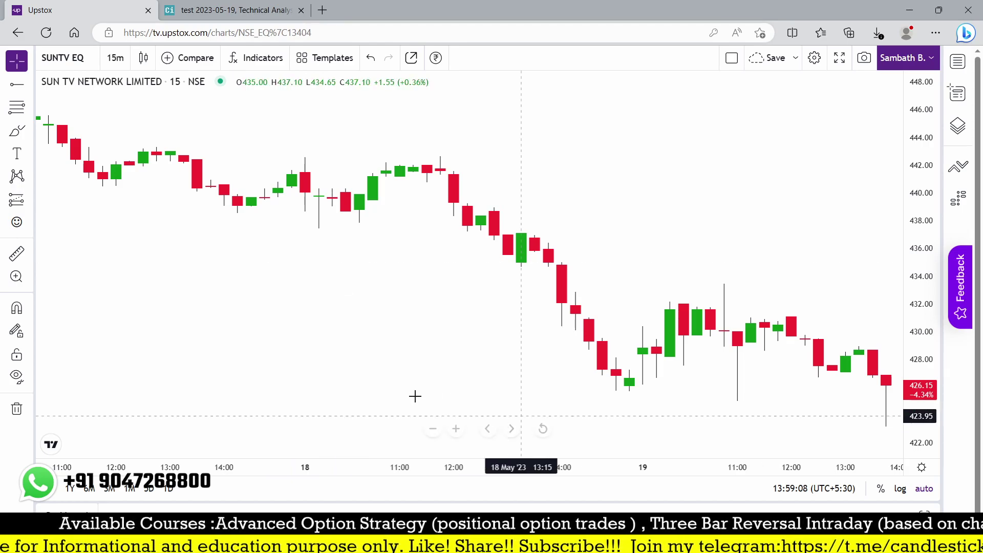
Switch to Chartink, go back to all backtest results and open the stocks filtered for 16-05-2023 at 10:30 am.
{"action": "left_click", "coordinate": [244, 6]}
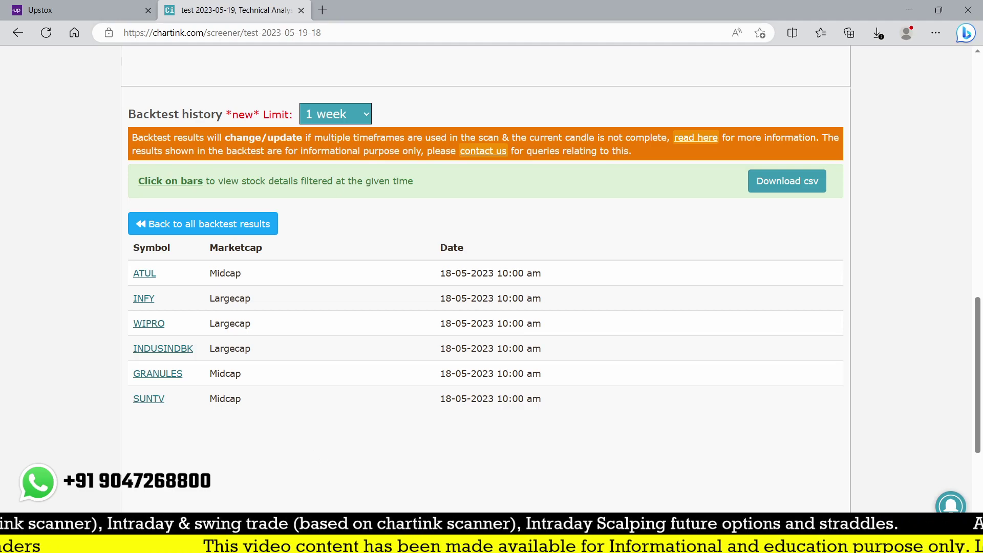
{"action": "left_click", "coordinate": [181, 231]}
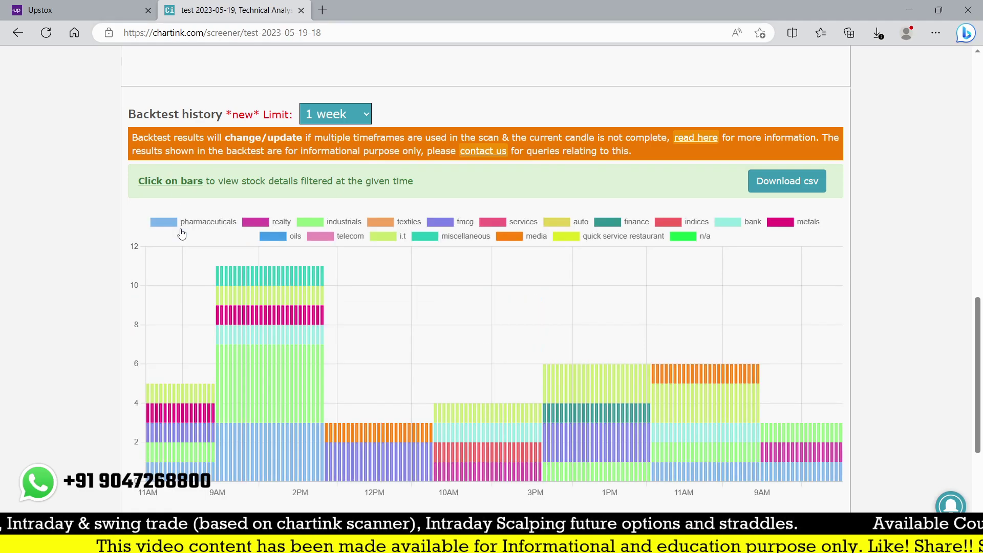
{"action": "left_click", "coordinate": [459, 469]}
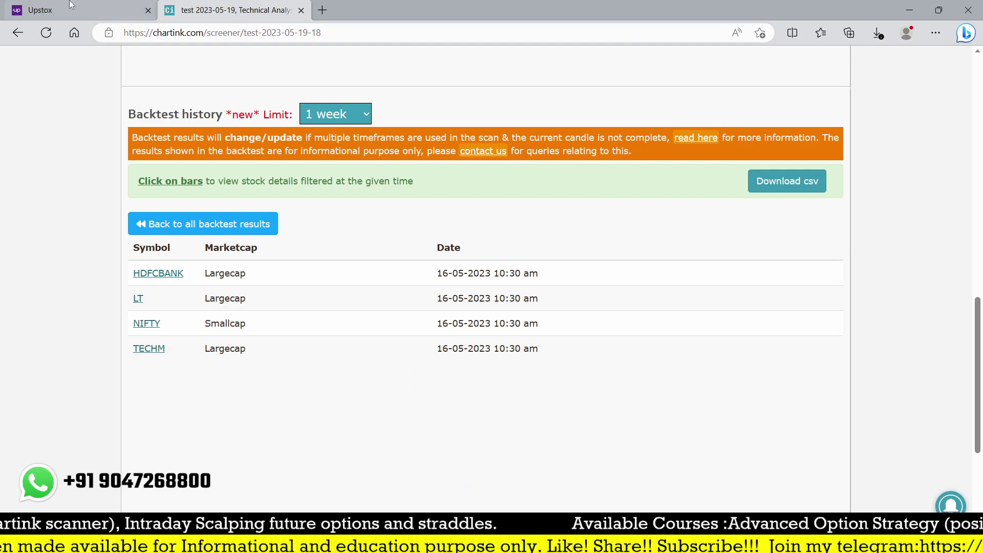
Open the HDFCBANK equity chart in Upstox and examine its mid-May candles, rechecking the filtered date in Chartink.
{"action": "left_click", "coordinate": [92, 10]}
{"action": "type", "text": "hd"}
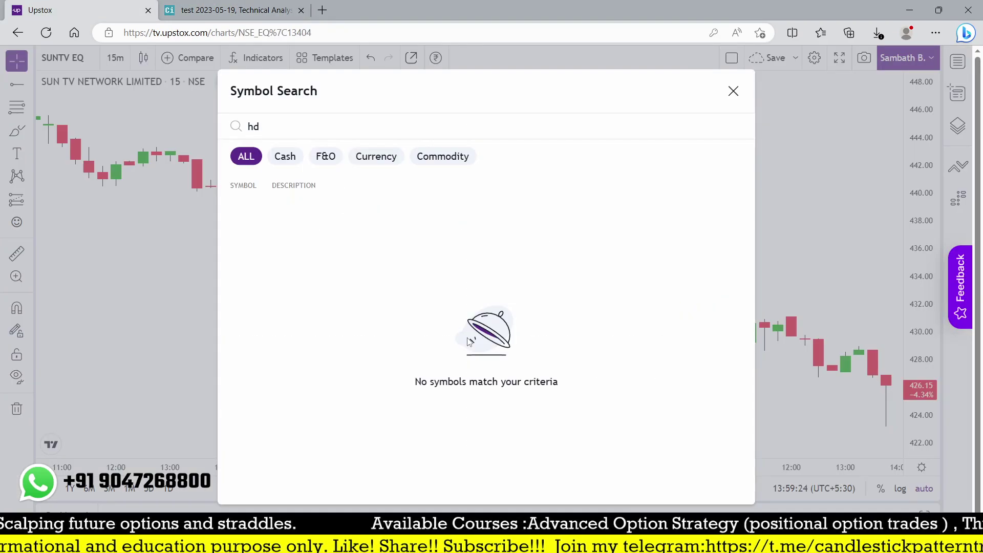
{"action": "type", "text": "fcb"}
{"action": "left_click", "coordinate": [333, 210]}
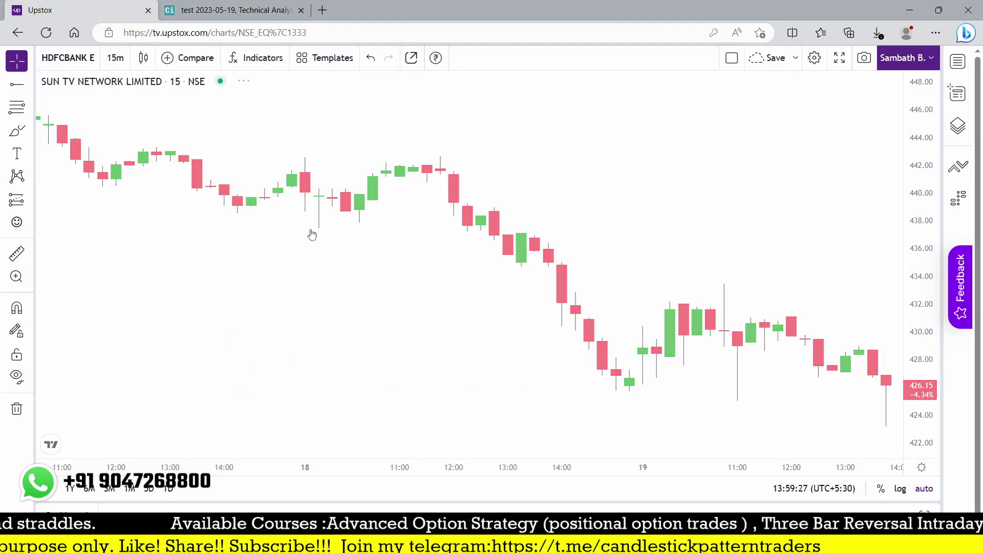
{"action": "left_click_drag", "start_coordinate": [590, 287], "coordinate": [819, 269]}
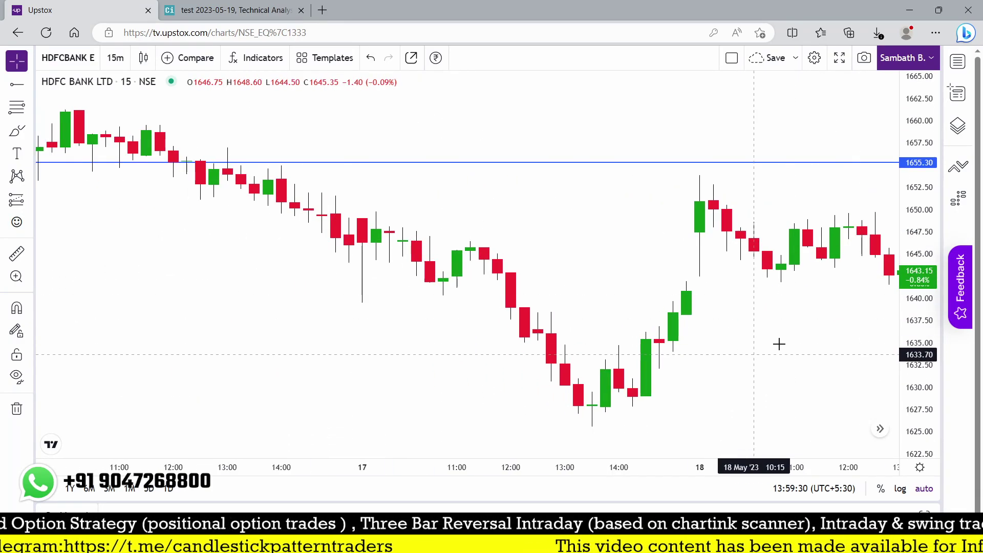
{"action": "left_click_drag", "start_coordinate": [772, 356], "coordinate": [570, 351]}
{"action": "left_click", "coordinate": [242, 6]}
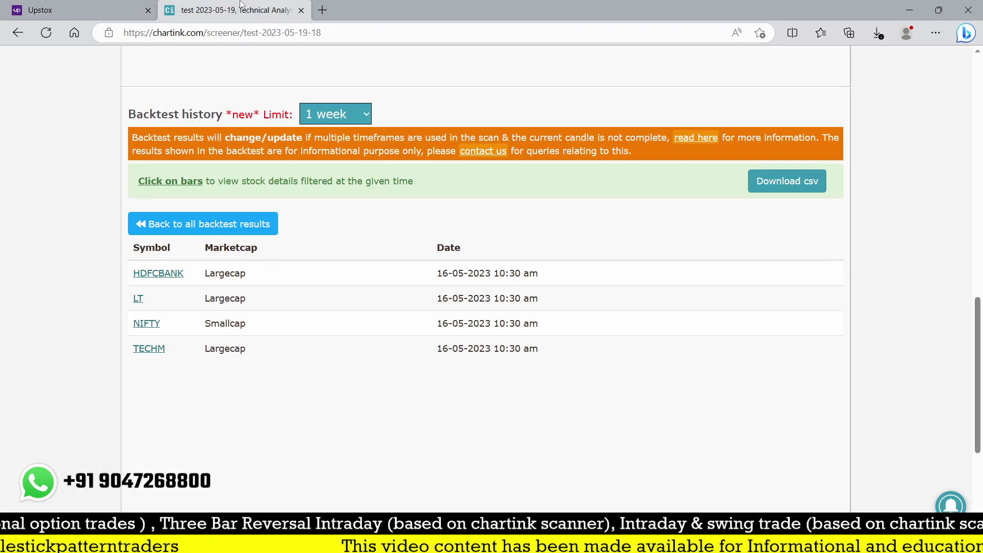
{"action": "left_click", "coordinate": [69, 7]}
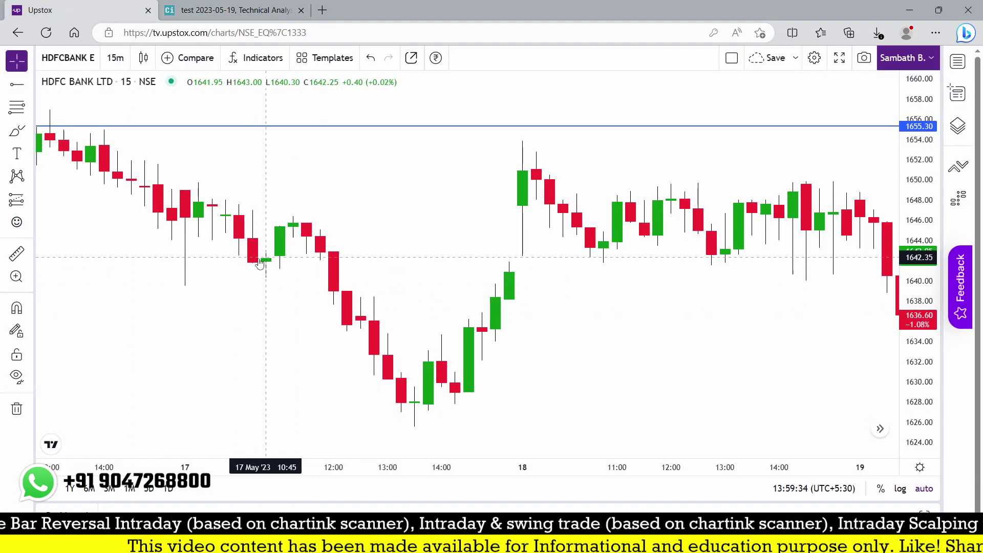
{"action": "left_click_drag", "start_coordinate": [264, 258], "coordinate": [369, 363]}
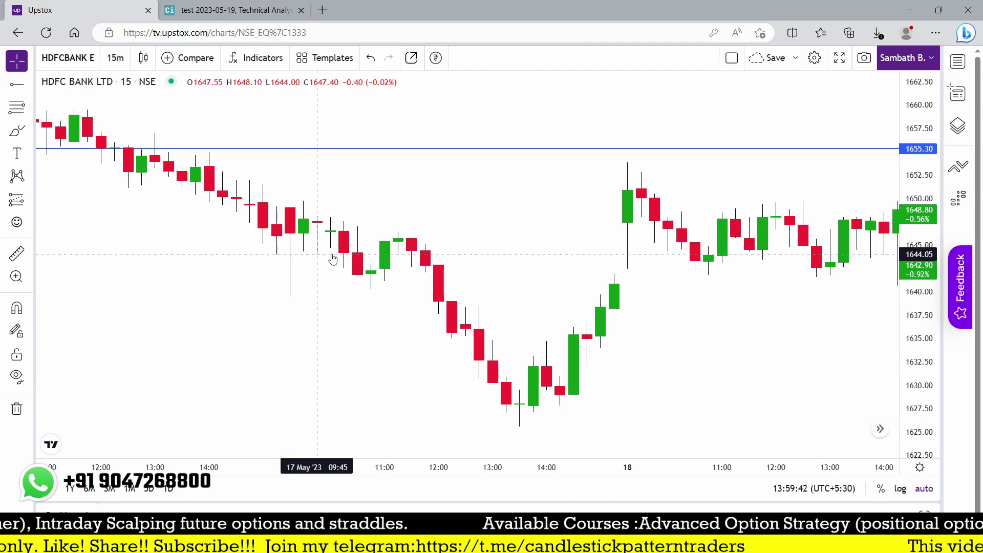
{"action": "left_click", "coordinate": [235, 9]}
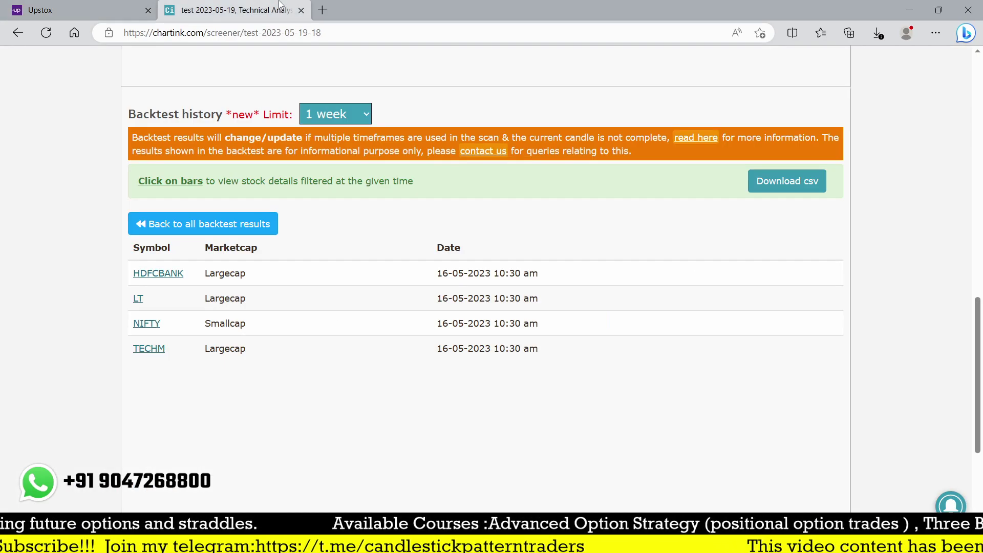
{"action": "left_click", "coordinate": [77, 9]}
{"action": "type", "text": "lt"}
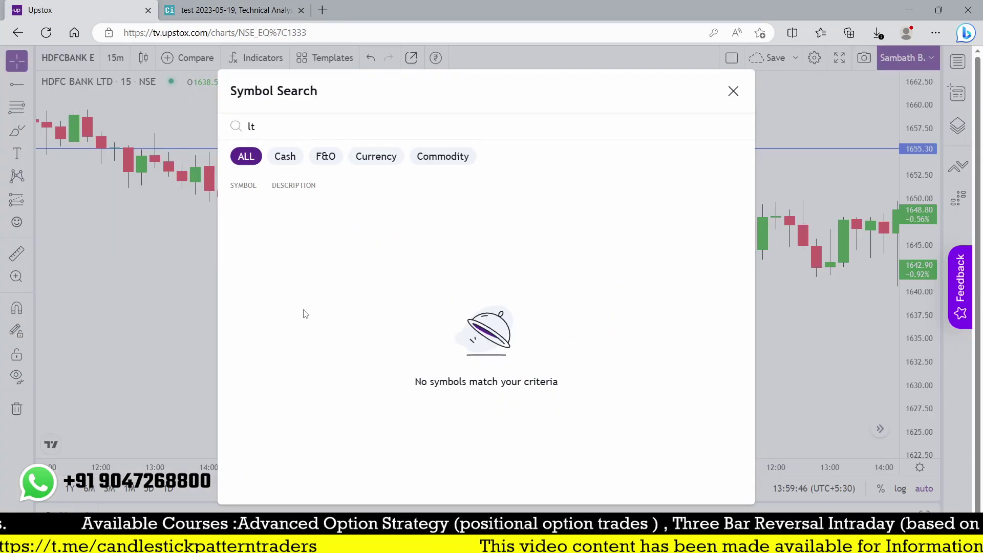
{"action": "key", "text": "BackSpace"}
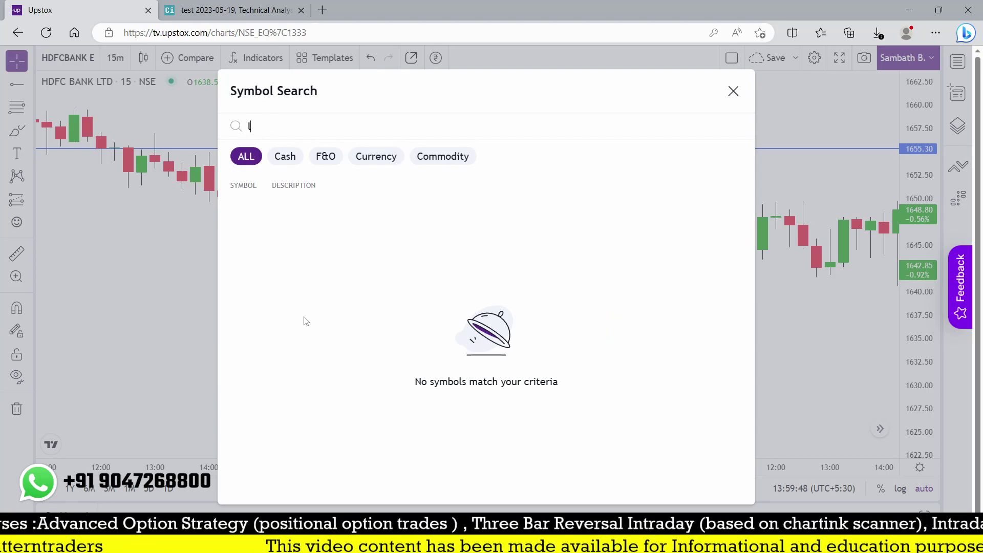
{"action": "key", "text": "Escape"}
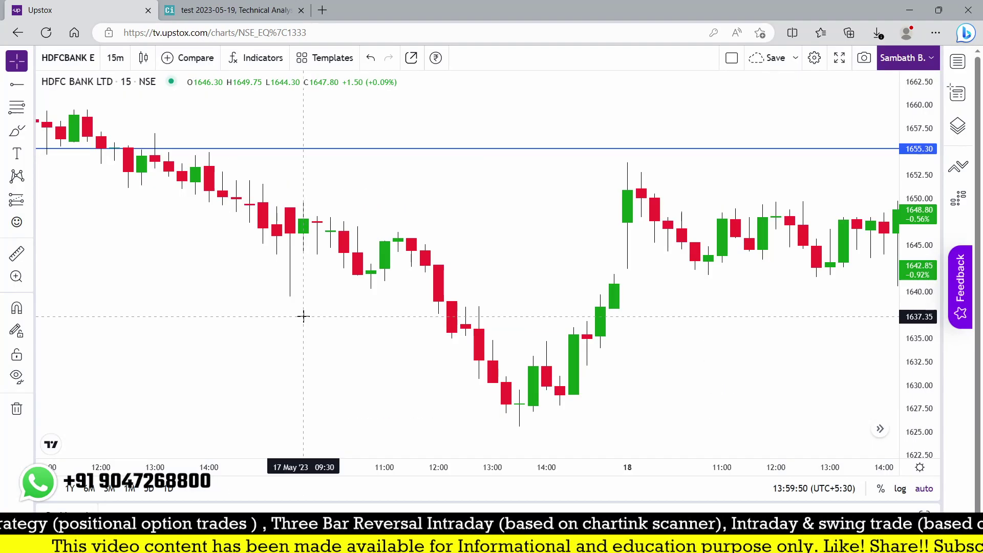
{"action": "type", "text": "la"}
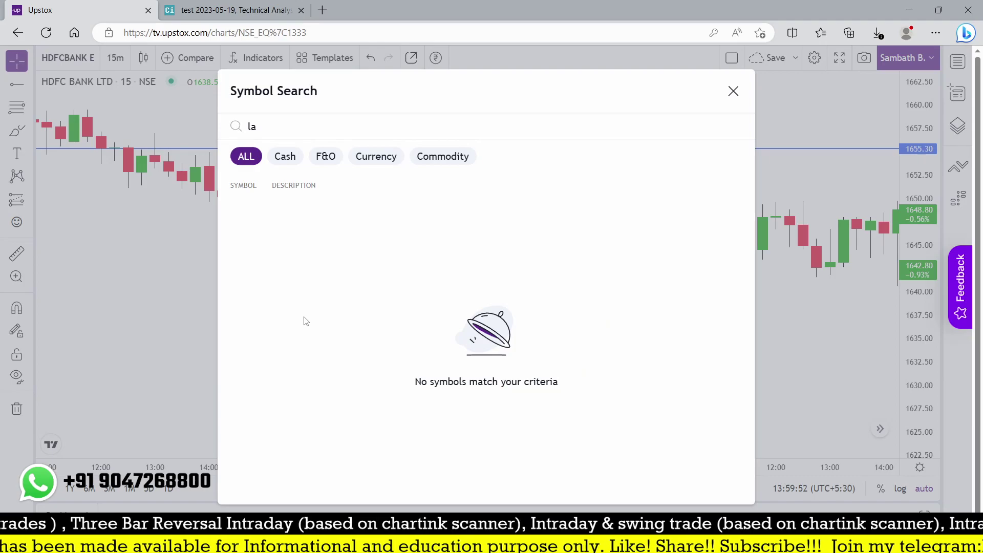
{"action": "type", "text": "urs"}
{"action": "key", "text": "BackSpace"}
{"action": "key", "text": "BackSpace"}
{"action": "key", "text": "BackSpace"}
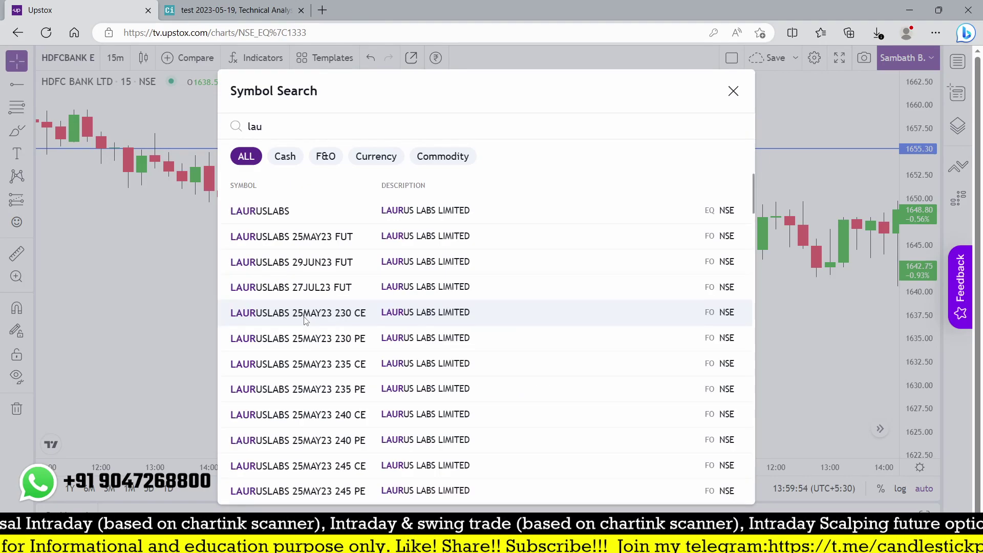
{"action": "key", "text": "Escape"}
Check the Chartink list for another stock and open the TECHM NSE equity chart in Upstox to examine its 16 May candles.
{"action": "left_click", "coordinate": [226, 5]}
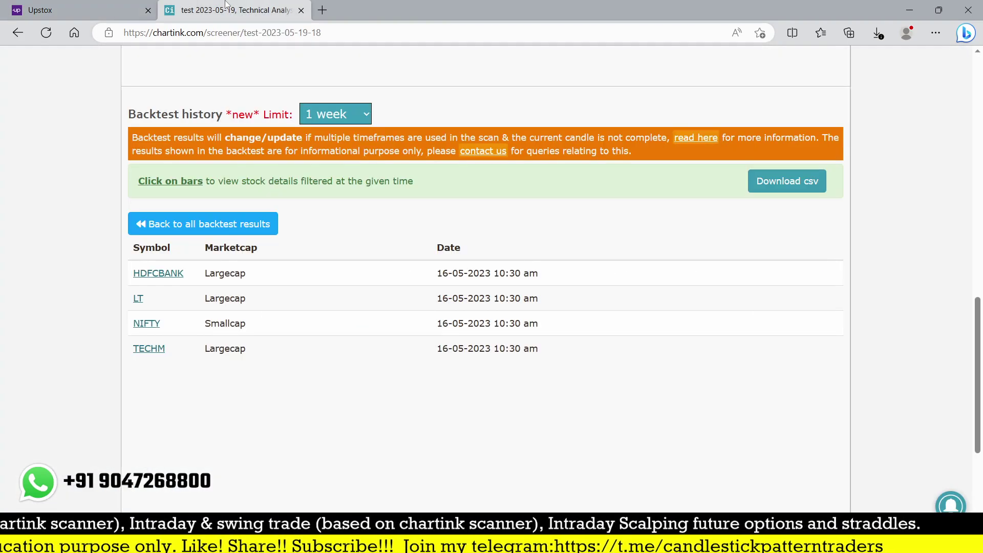
{"action": "left_click", "coordinate": [56, 11]}
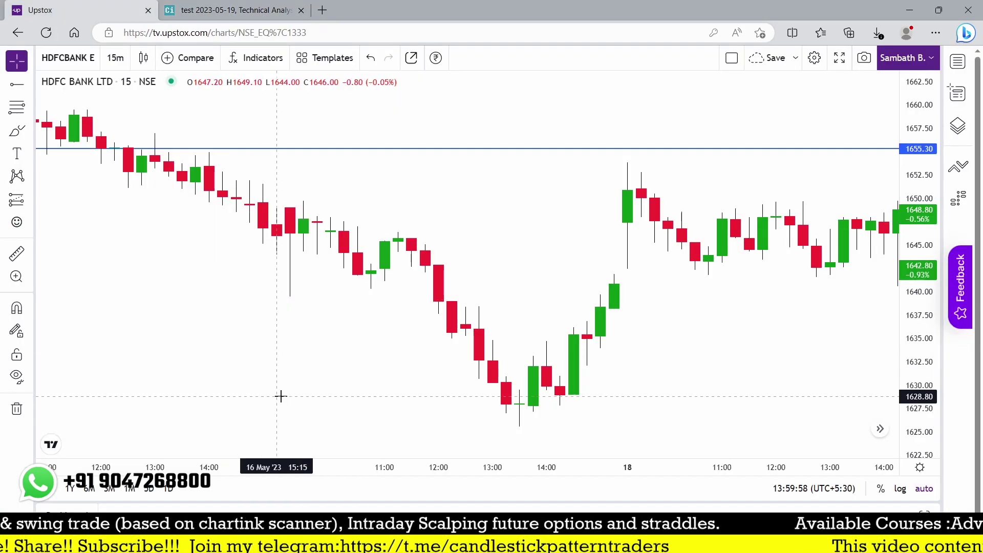
{"action": "type", "text": "techm"}
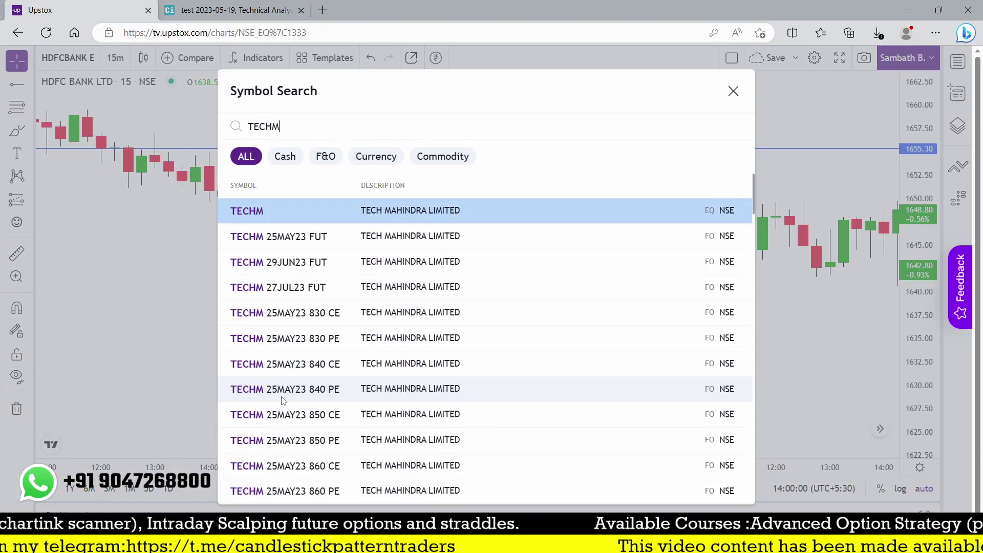
{"action": "key", "text": "Return"}
{"action": "scroll", "coordinate": [279, 358], "scroll_direction": "down", "scroll_amount": 2}
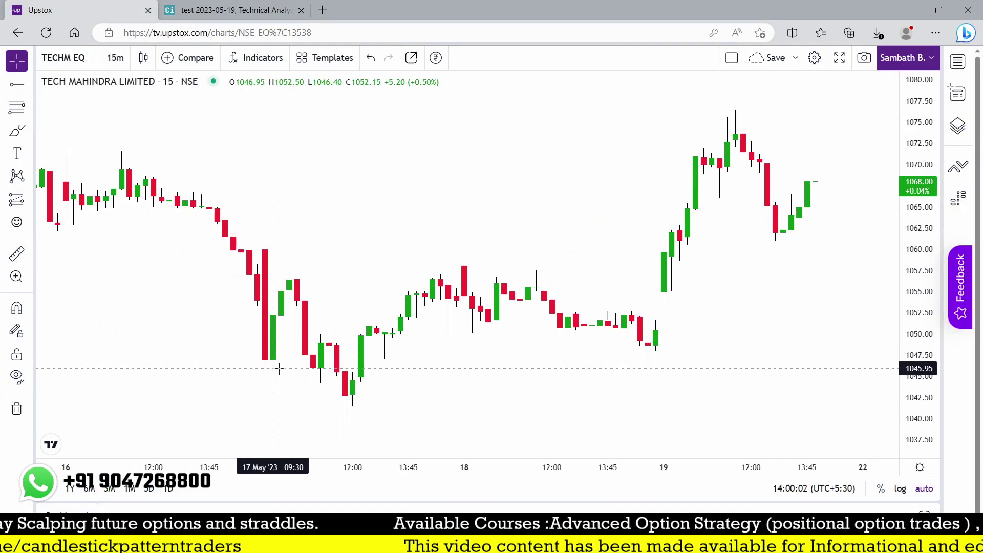
{"action": "left_click_drag", "start_coordinate": [493, 387], "coordinate": [674, 314]}
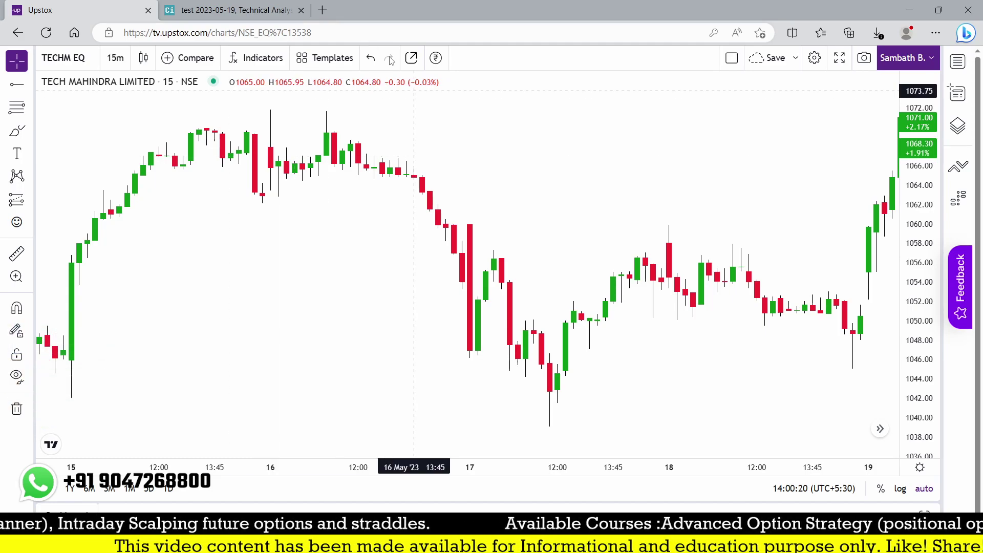
{"action": "left_click_drag", "start_coordinate": [470, 239], "coordinate": [321, 259]}
Switch to Chartink, disable the filter requiring the first 15-minute close to be less than its open, and rerun the scan.
{"action": "left_click", "coordinate": [235, 10]}
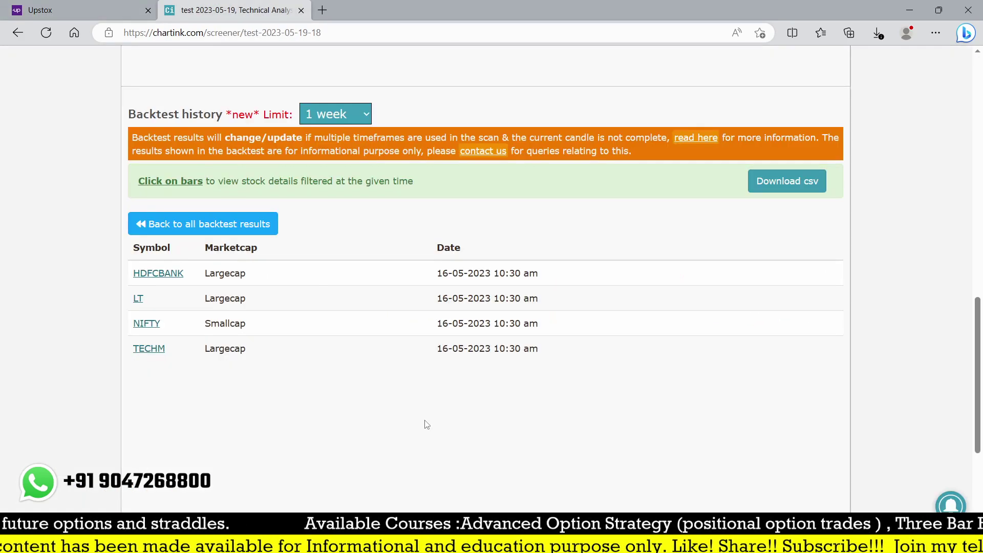
{"action": "scroll", "coordinate": [424, 423], "scroll_direction": "up", "scroll_amount": 8}
{"action": "scroll", "coordinate": [426, 425], "scroll_direction": "up", "scroll_amount": 2}
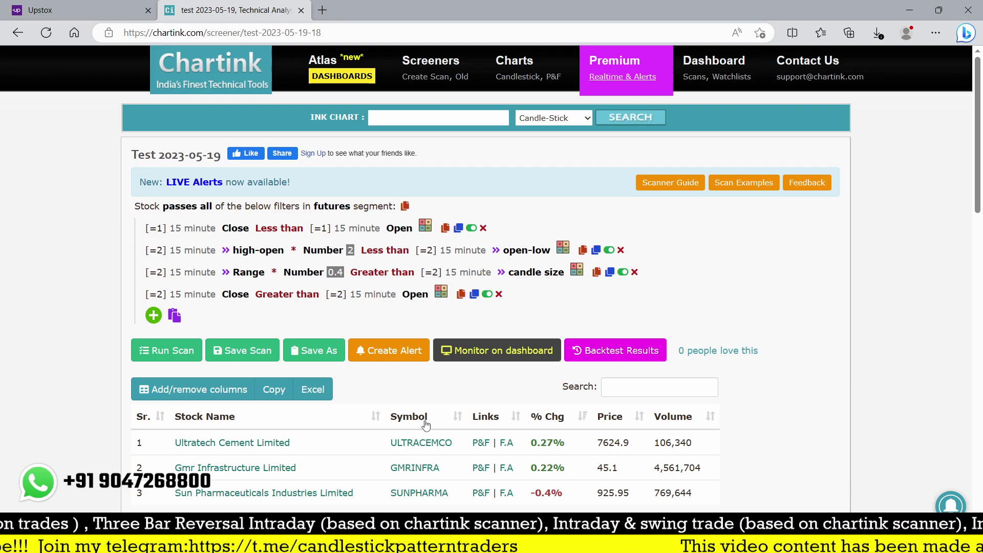
{"action": "left_click", "coordinate": [471, 228]}
{"action": "left_click", "coordinate": [183, 363]}
{"action": "scroll", "coordinate": [257, 349], "scroll_direction": "down", "scroll_amount": 4}
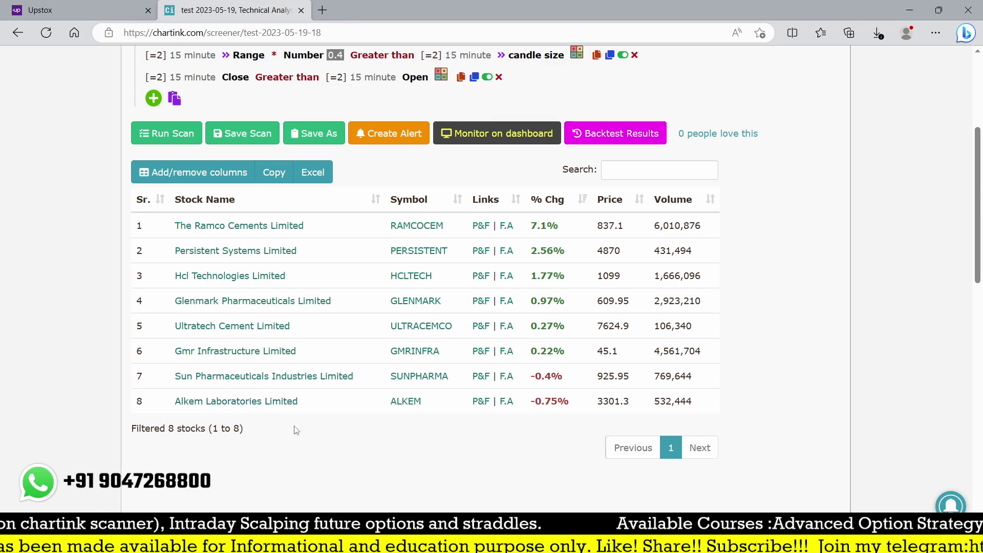
{"action": "scroll", "coordinate": [301, 430], "scroll_direction": "up", "scroll_amount": 4}
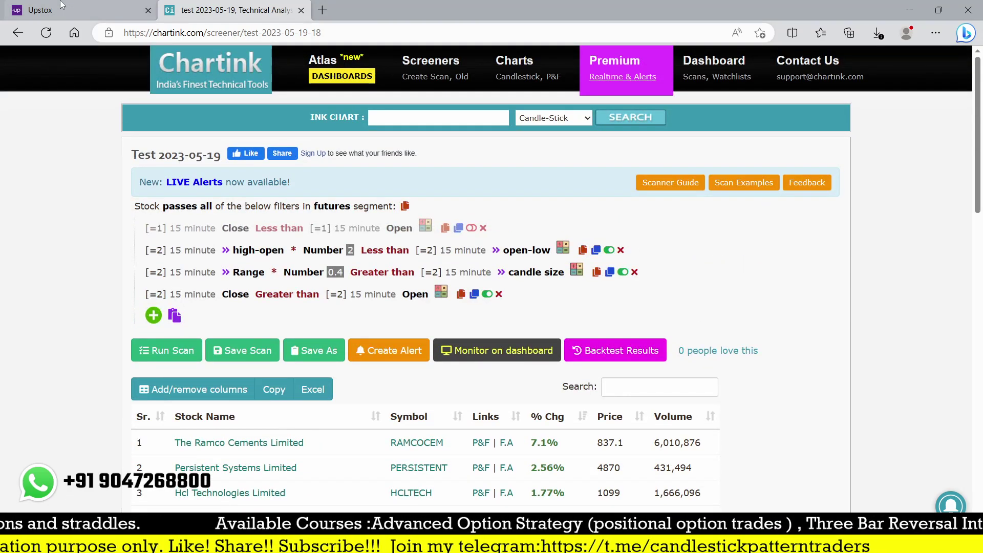
Sketch the candle pattern freehand over the first 16 May candles of Upstox's TECHM chart, clear the sketch and return to Chartink.
{"action": "left_click", "coordinate": [40, 10]}
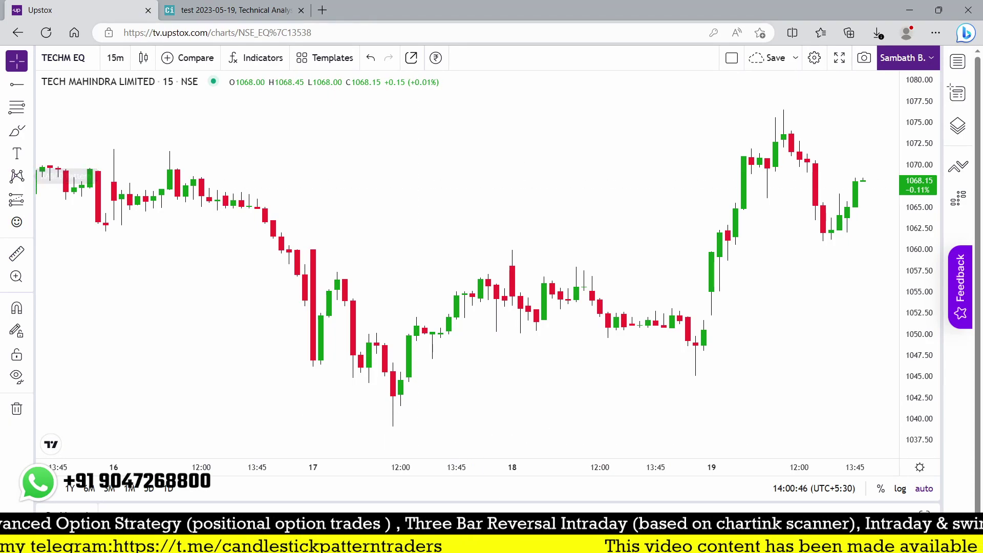
{"action": "mouse_move", "coordinate": [99, 148]}
{"action": "left_mouse_down"}
{"action": "mouse_move", "coordinate": [121, 209]}
{"action": "mouse_move", "coordinate": [97, 154]}
{"action": "left_mouse_up"}
{"action": "mouse_move", "coordinate": [119, 202]}
{"action": "left_mouse_down"}
{"action": "mouse_move", "coordinate": [124, 248]}
{"action": "mouse_move", "coordinate": [131, 218]}
{"action": "mouse_move", "coordinate": [138, 224]}
{"action": "mouse_move", "coordinate": [141, 202]}
{"action": "mouse_move", "coordinate": [175, 149]}
{"action": "left_mouse_up"}
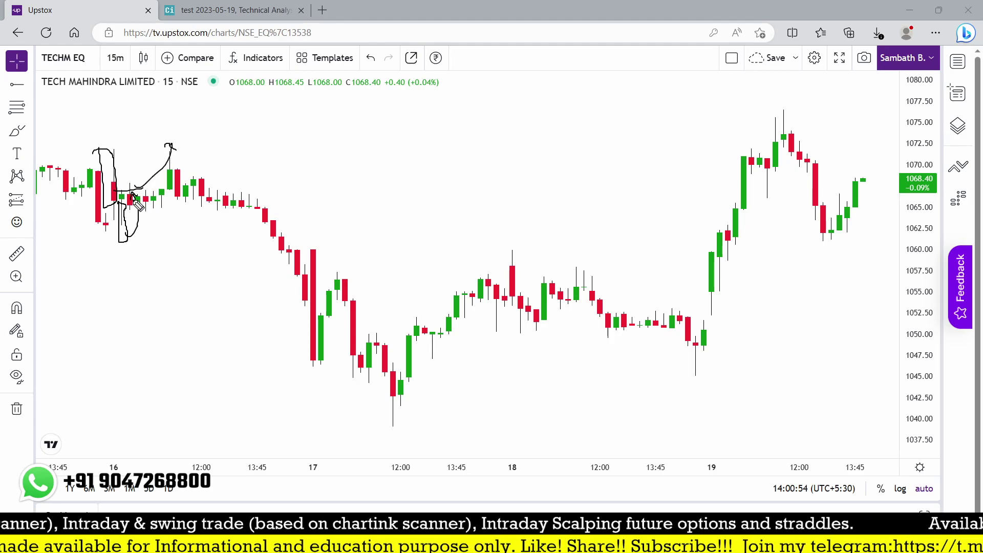
{"action": "left_click_drag", "start_coordinate": [138, 205], "coordinate": [177, 154]}
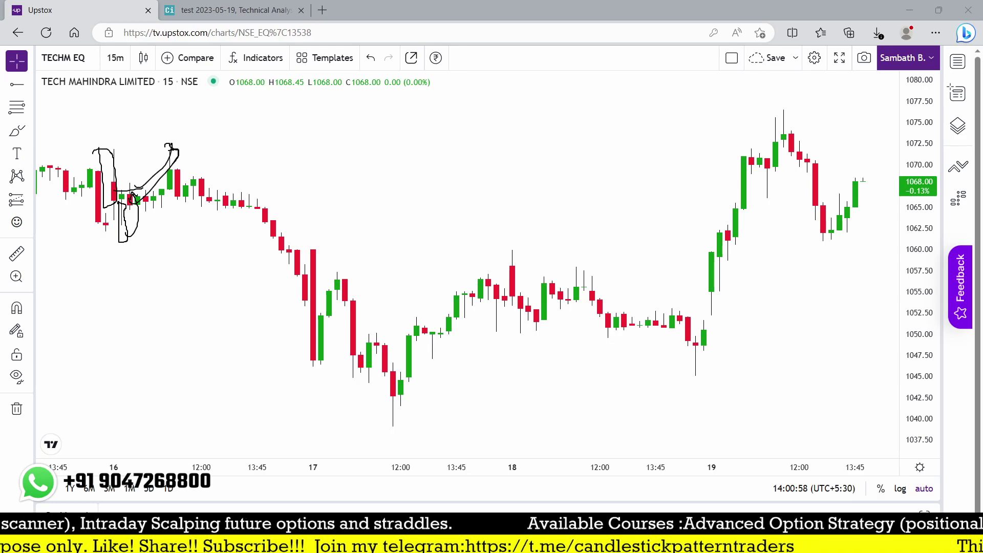
{"action": "left_click", "coordinate": [17, 408]}
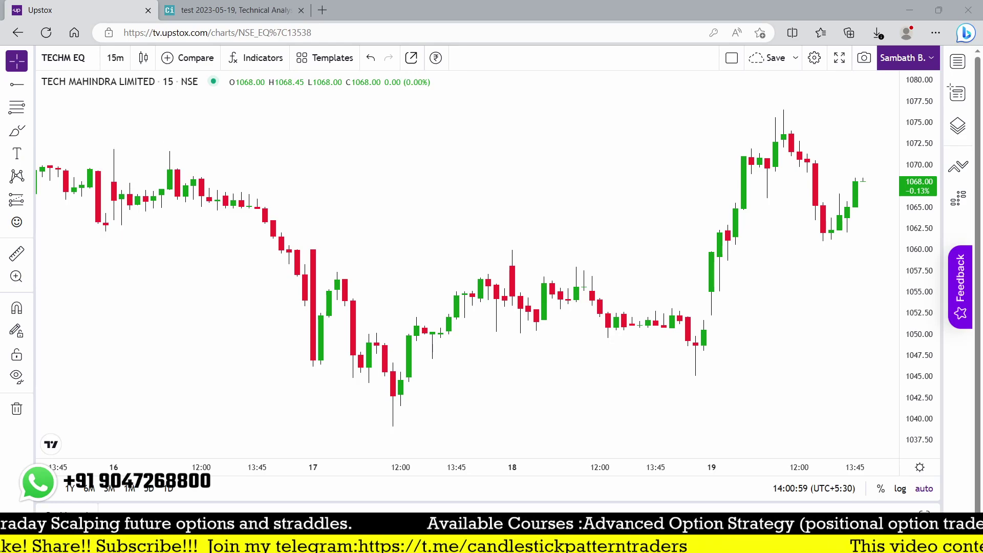
{"action": "left_click", "coordinate": [233, 10]}
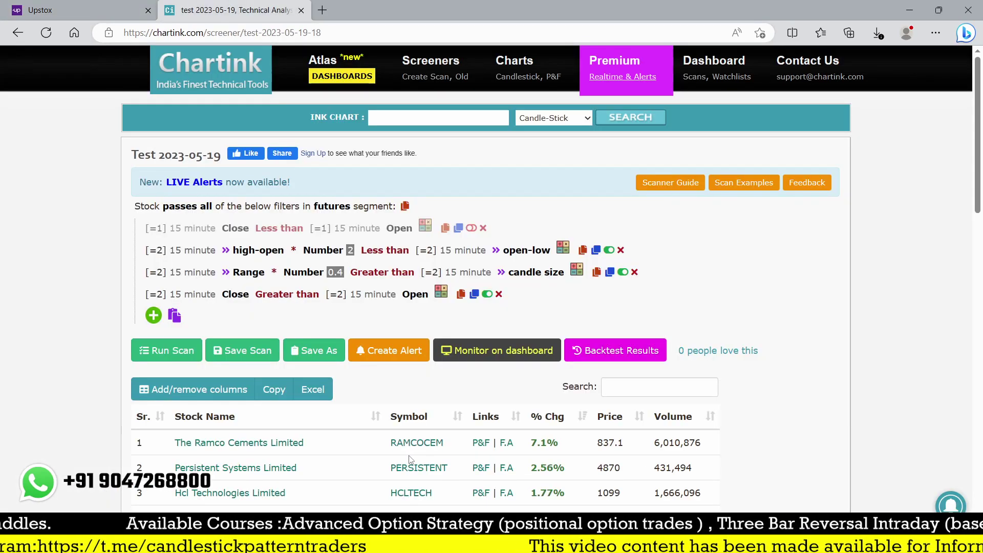